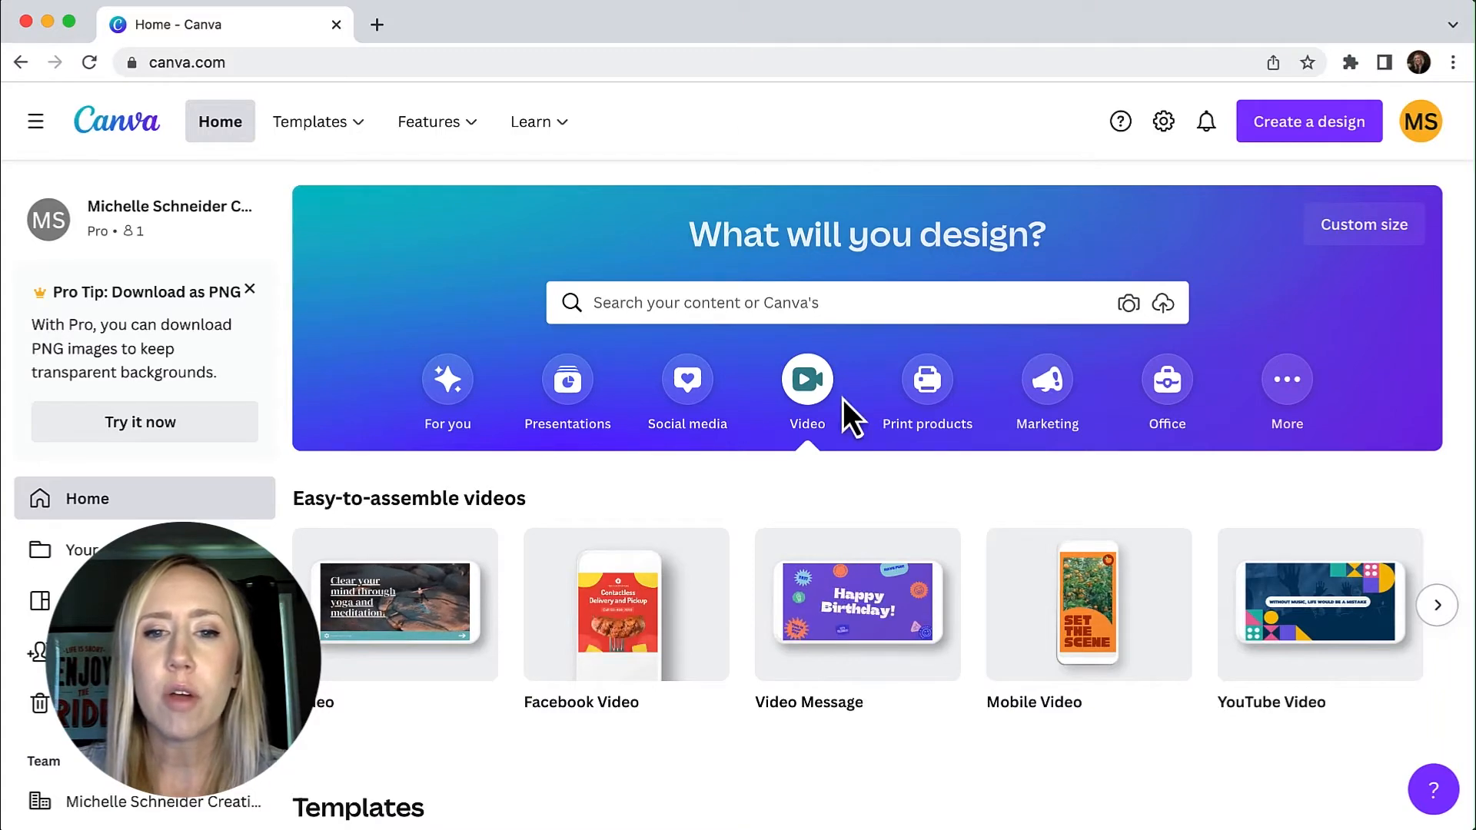
Create a blank design of the Video type and name it background_video
{"action": "left_click", "coordinate": [452, 394]}
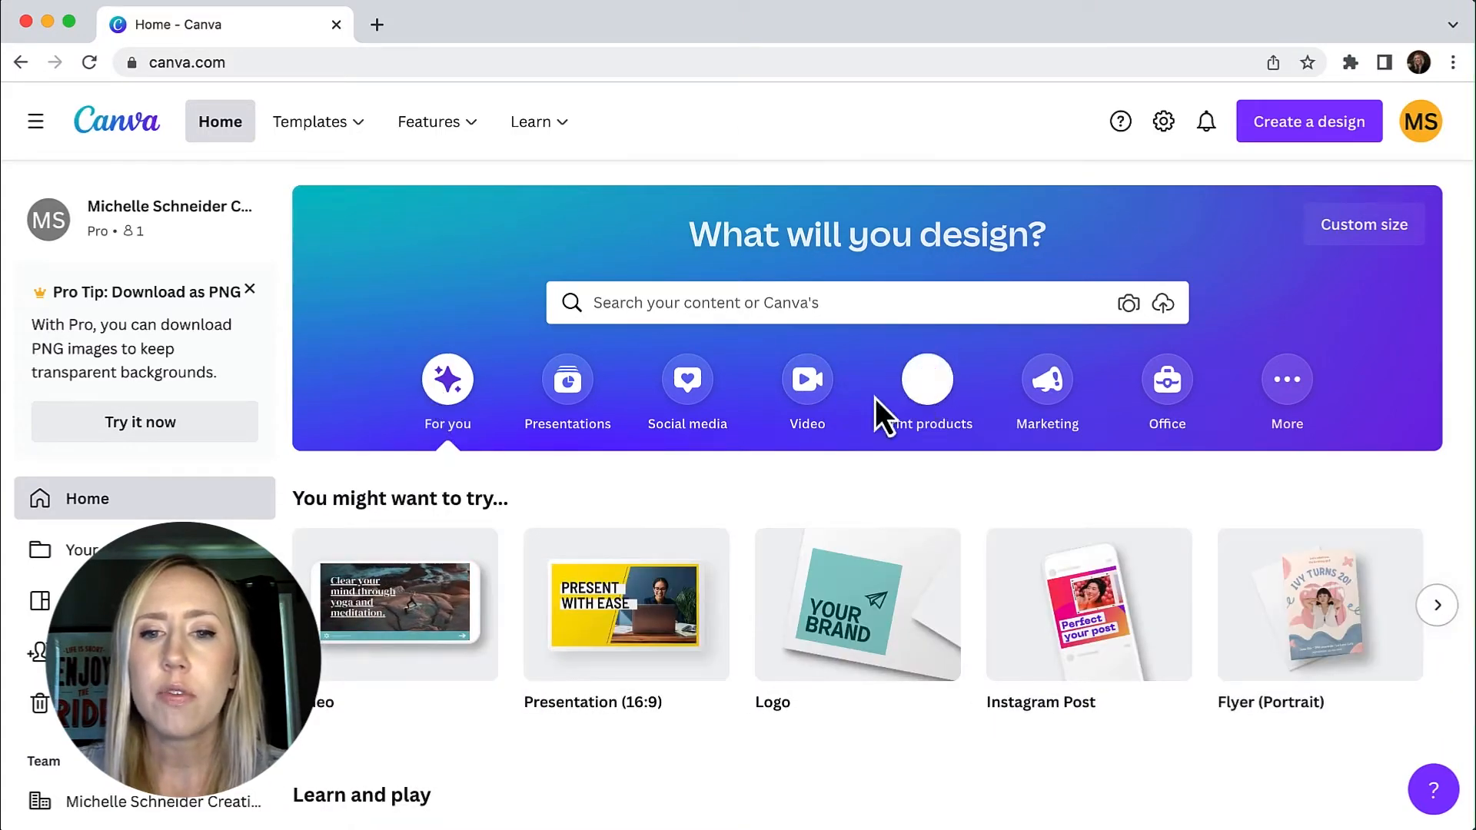
{"action": "left_click", "coordinate": [809, 396]}
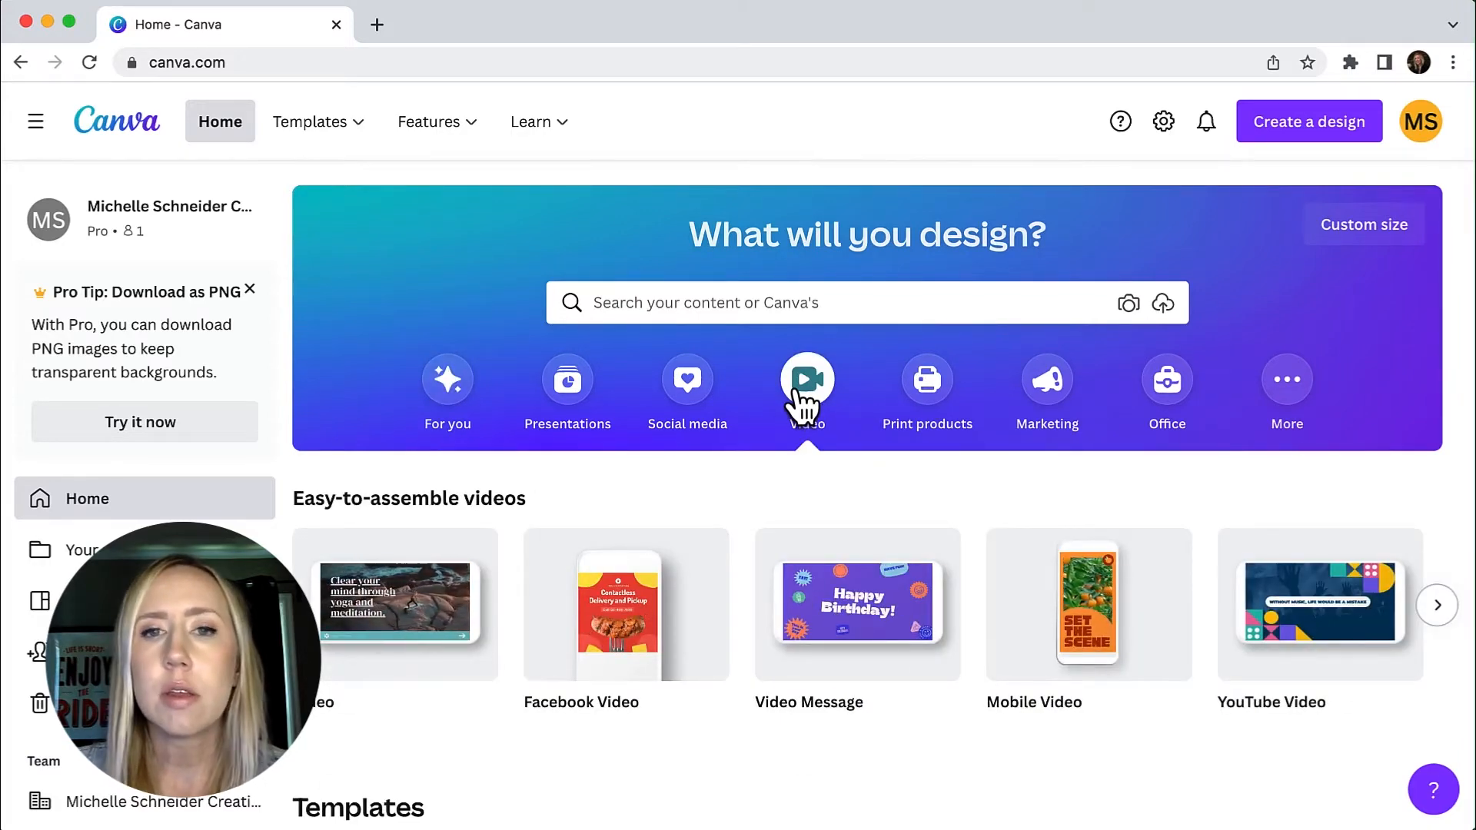
{"action": "left_click", "coordinate": [389, 621]}
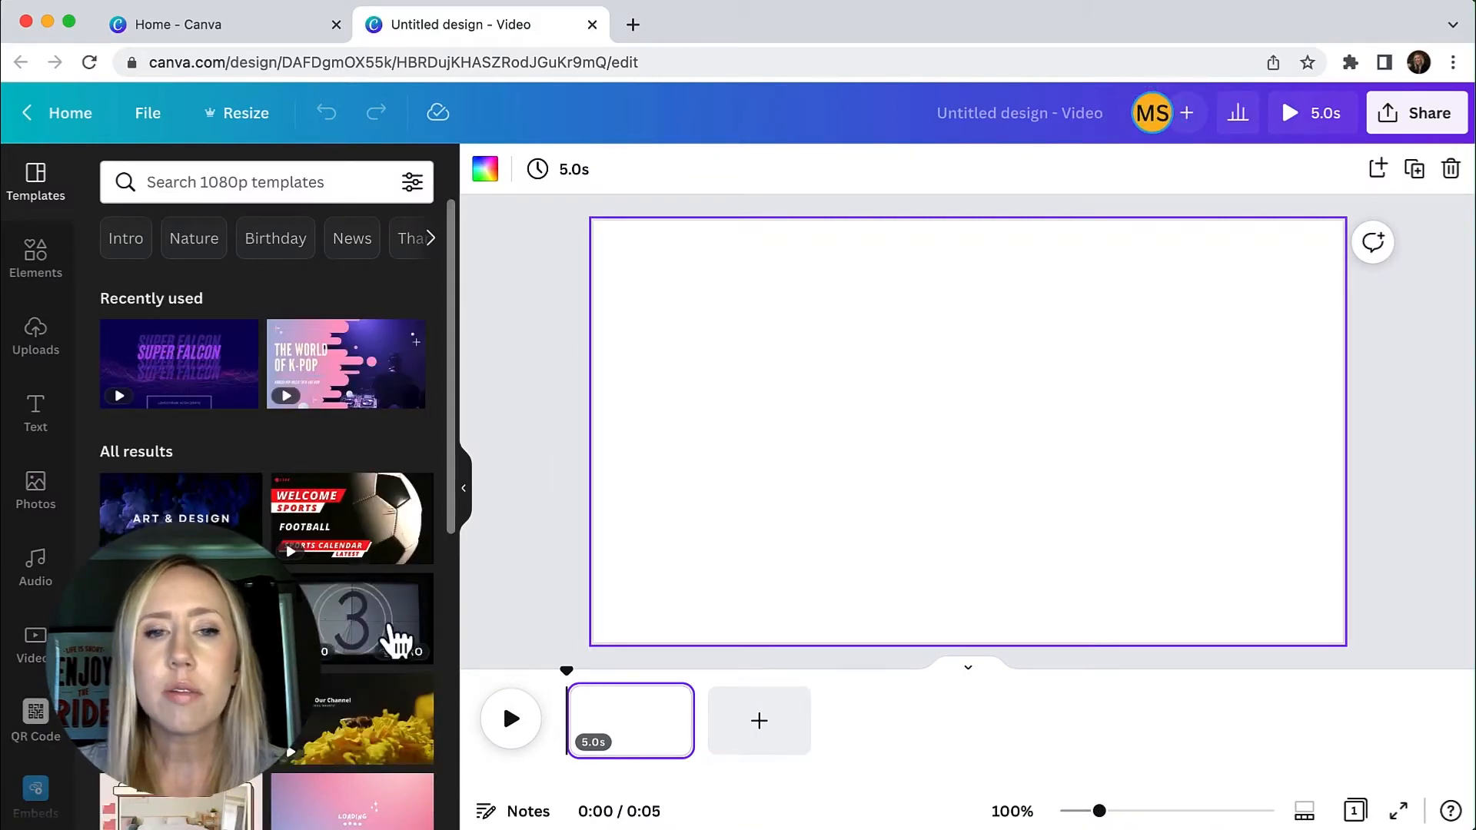
{"action": "left_click", "coordinate": [1024, 119]}
{"action": "type", "text": "background_video"}
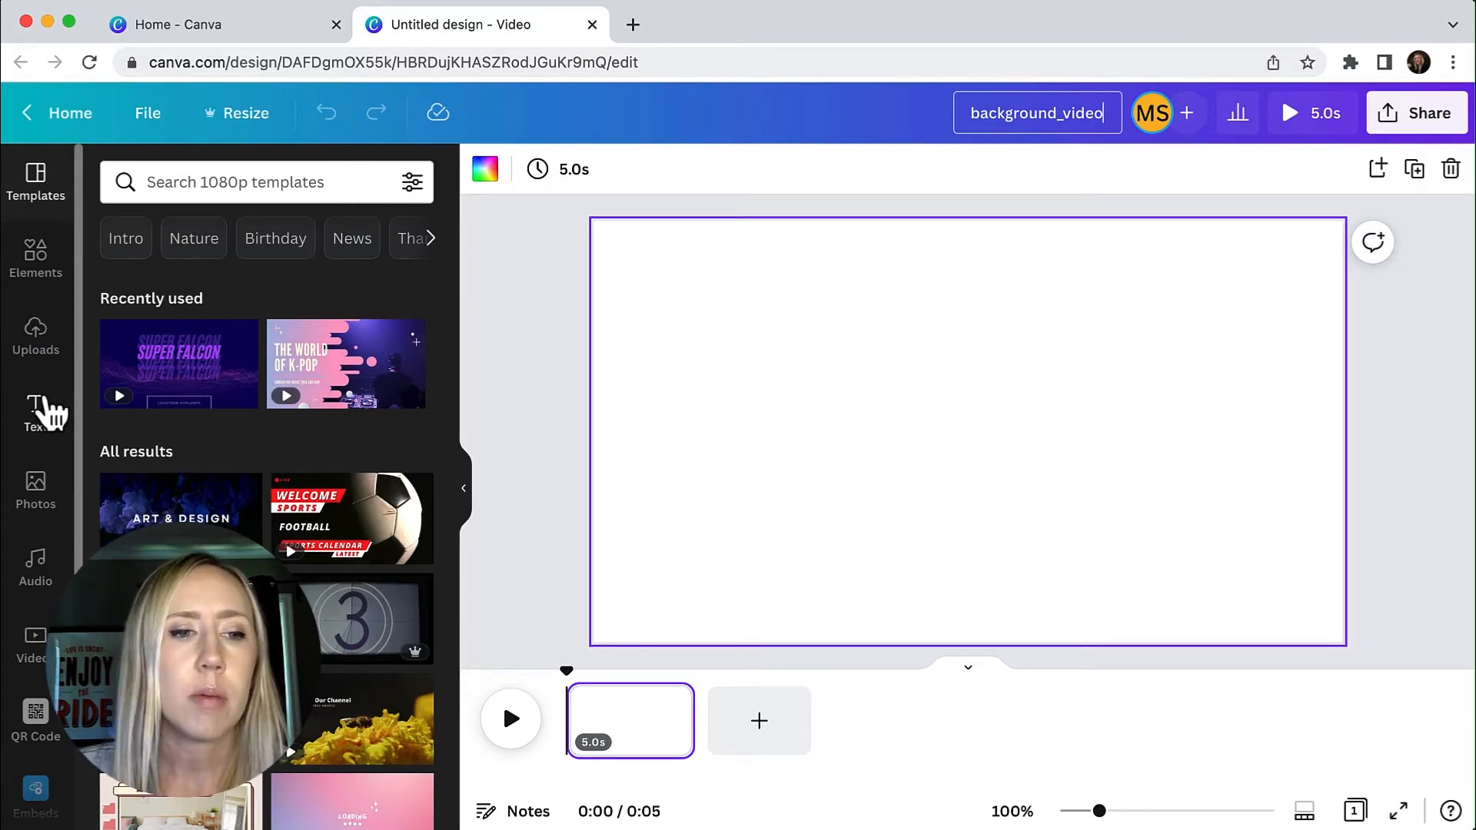
Search the photos for "colors" and fill the blank page with the multicolored thick-paint texture photo
{"action": "left_click", "coordinate": [33, 490]}
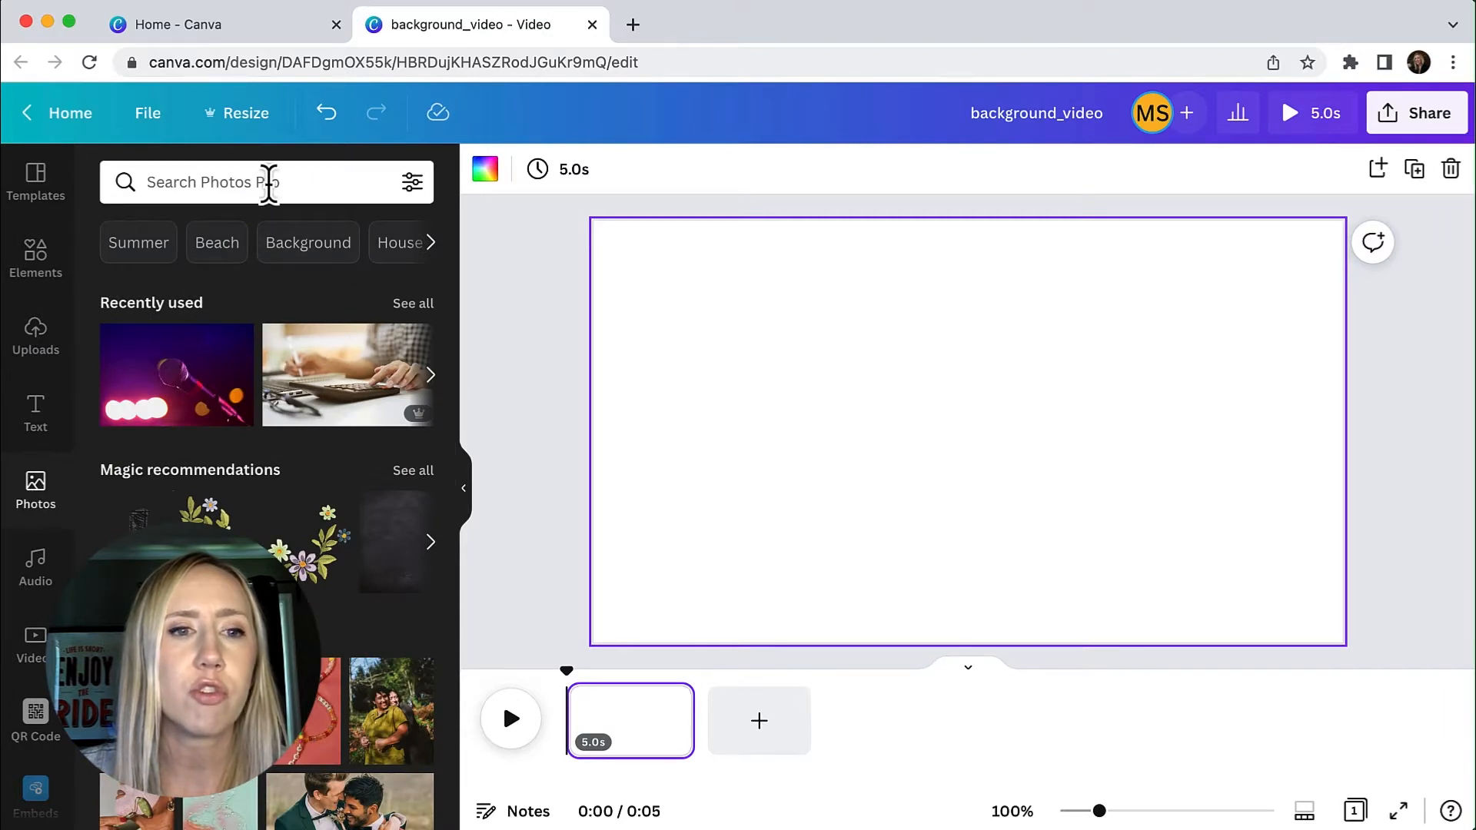
{"action": "left_click", "coordinate": [269, 185]}
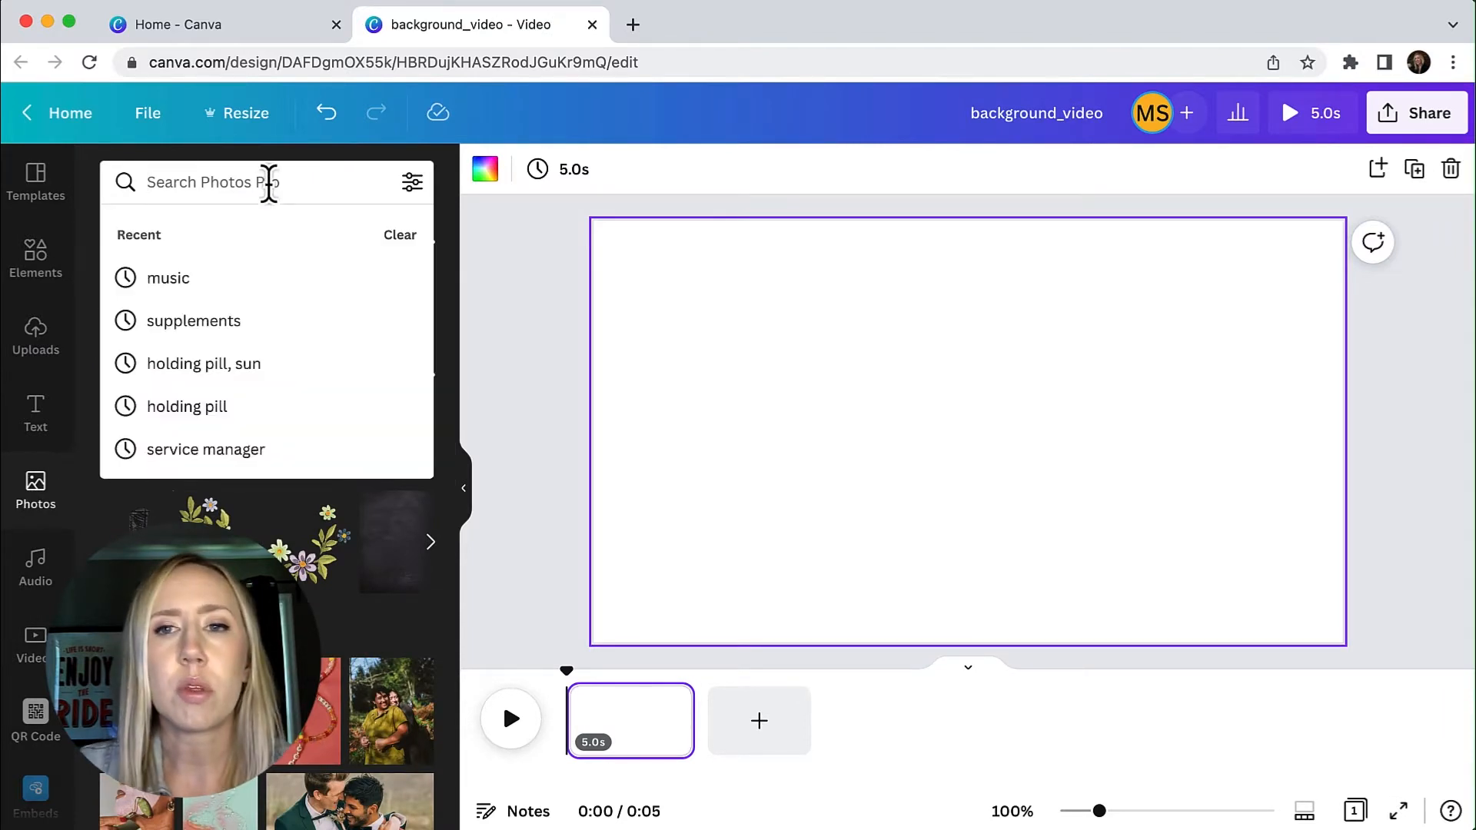
{"action": "type", "text": "colors"}
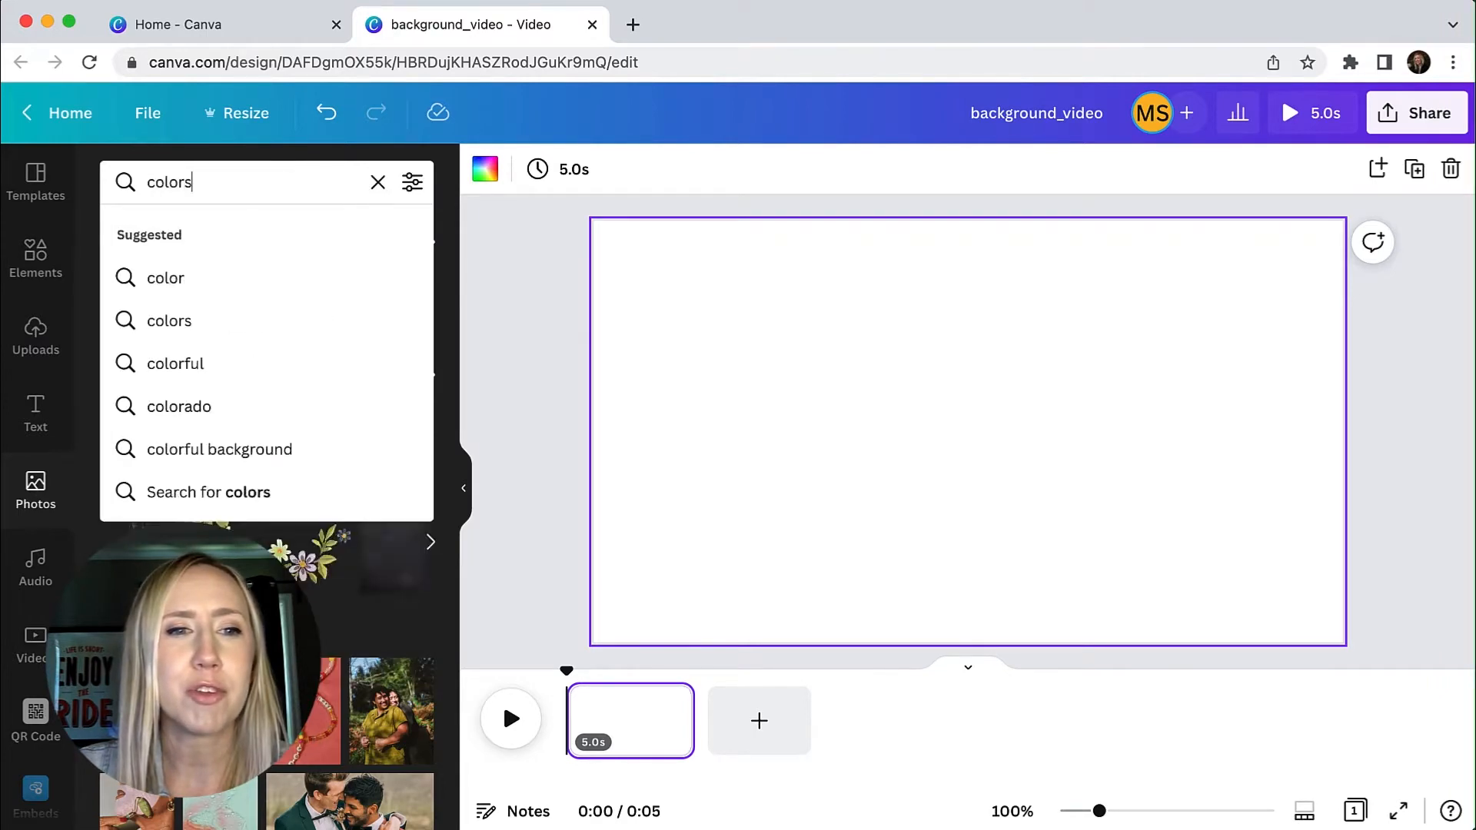
{"action": "key", "text": "Return"}
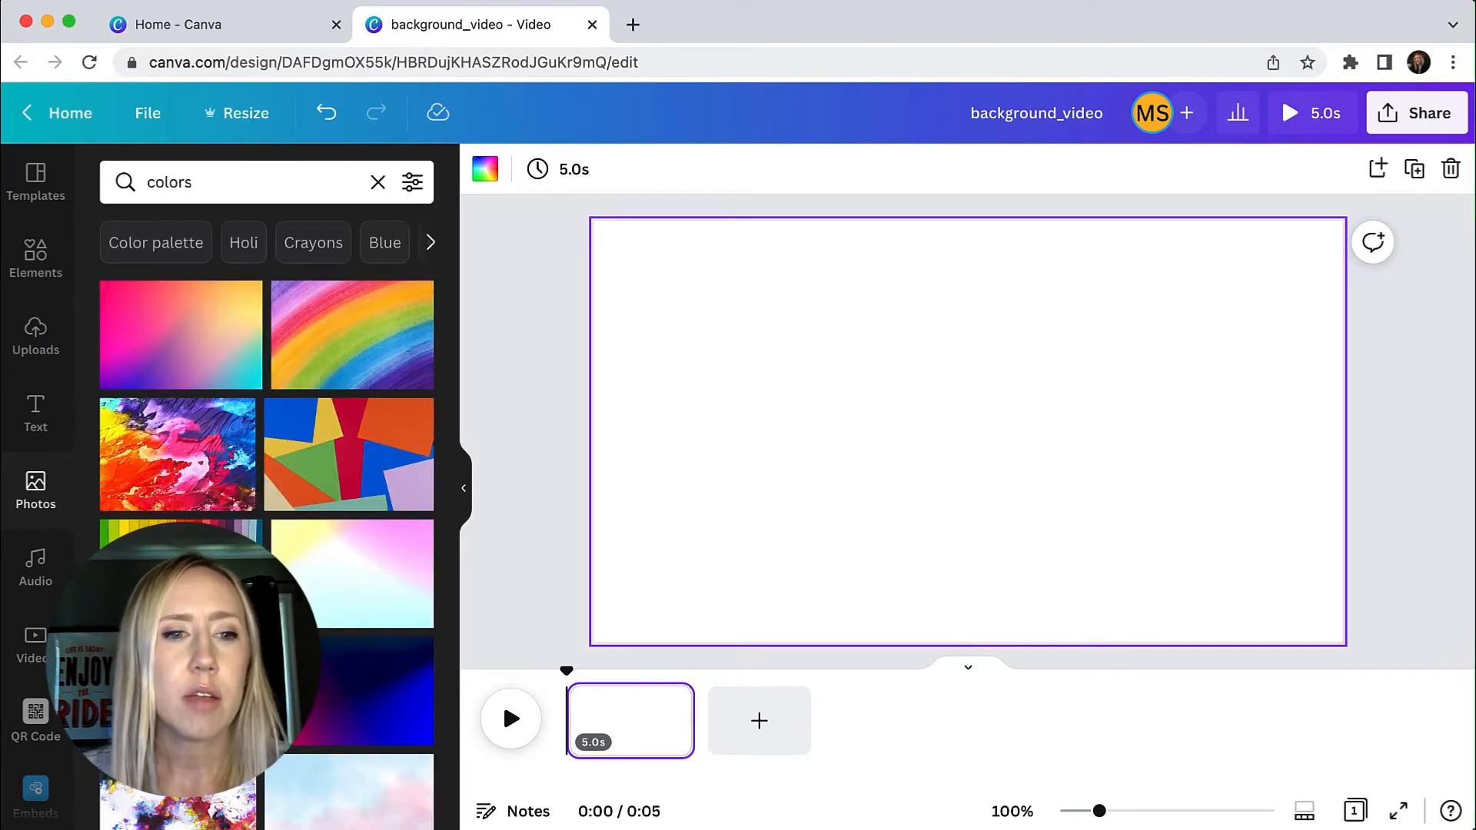
{"action": "mouse_move", "coordinate": [135, 466]}
{"action": "left_mouse_down"}
{"action": "mouse_move", "coordinate": [665, 477]}
{"action": "mouse_move", "coordinate": [607, 455]}
{"action": "mouse_move", "coordinate": [409, 469]}
{"action": "mouse_move", "coordinate": [611, 475]}
{"action": "mouse_move", "coordinate": [567, 475]}
{"action": "mouse_move", "coordinate": [597, 478]}
{"action": "left_mouse_up"}
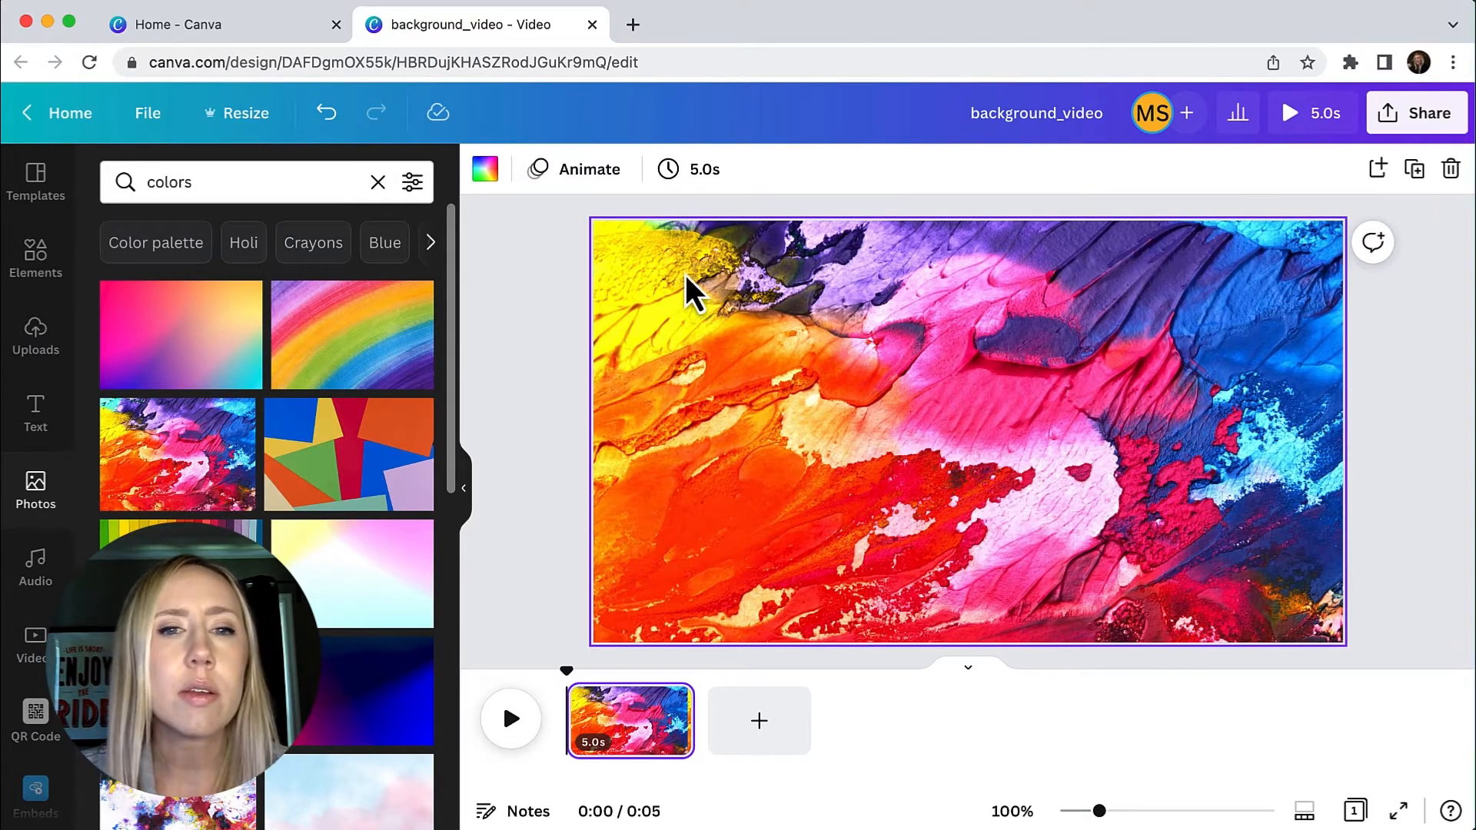
Apply the Breathe page animation from the Basic group to the paint texture page
{"action": "left_click", "coordinate": [586, 182]}
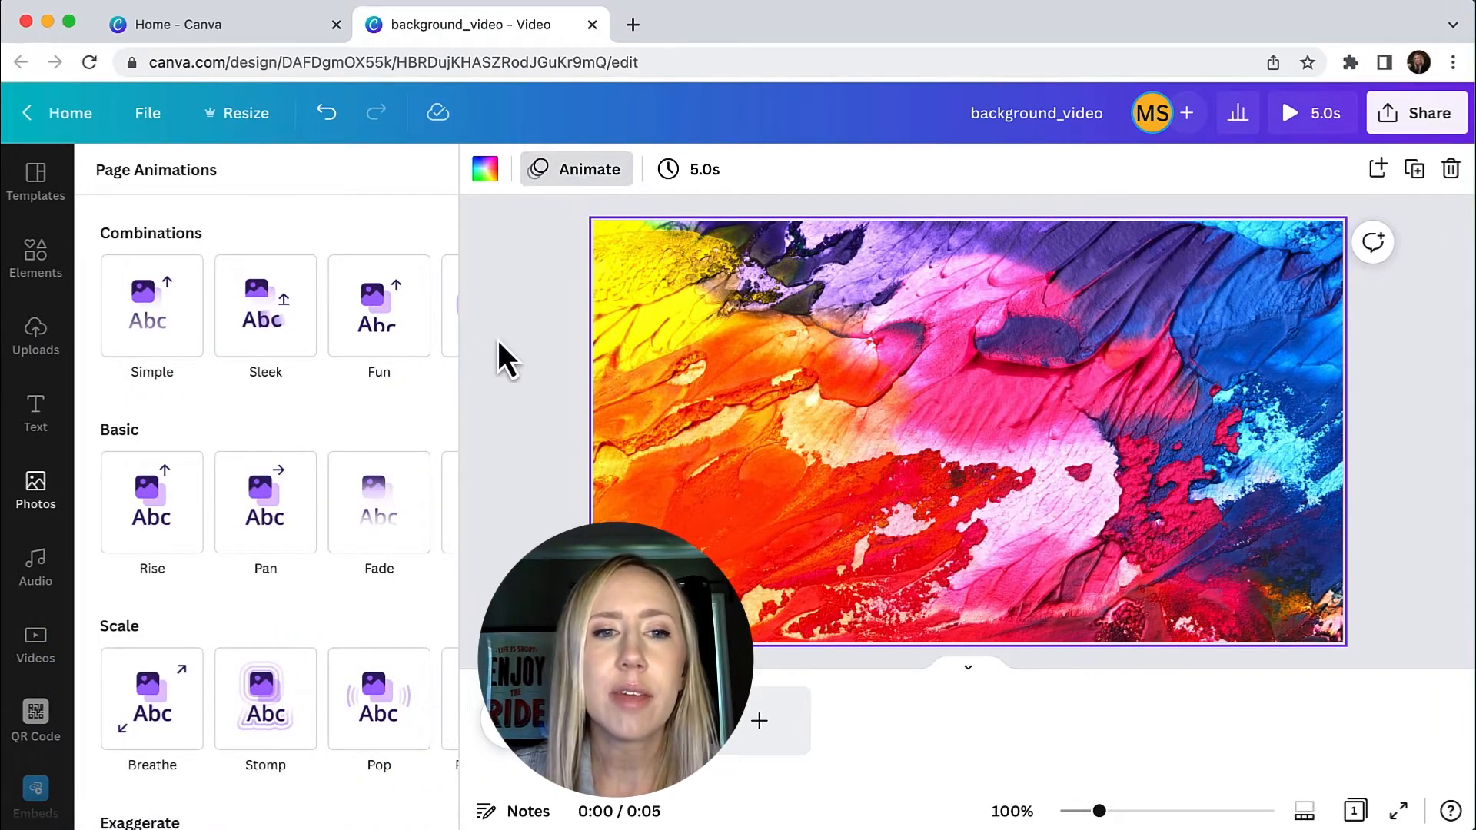
{"action": "scroll", "coordinate": [329, 385], "scroll_direction": "down", "scroll_amount": 4}
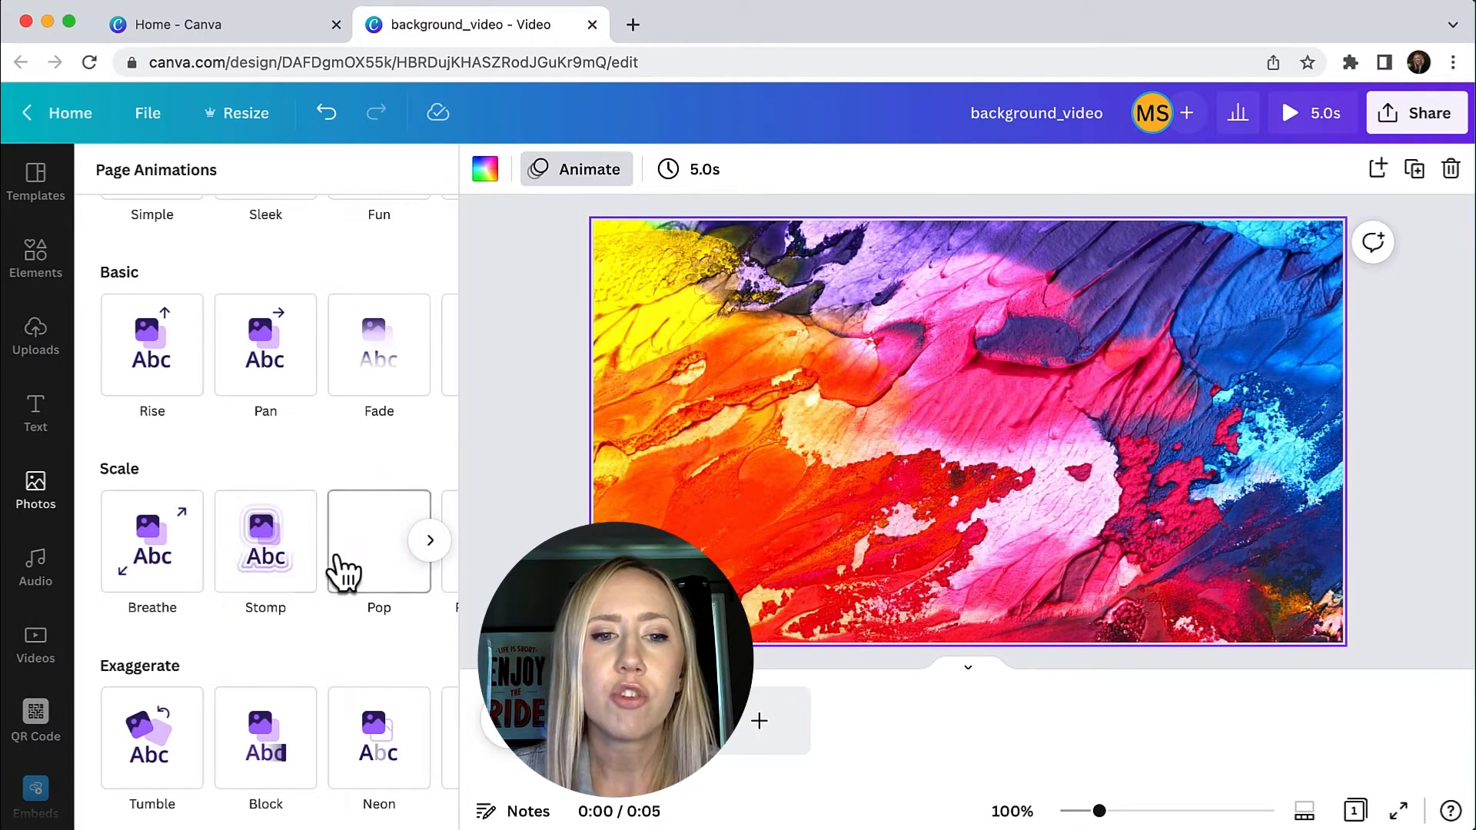
{"action": "scroll", "coordinate": [375, 569], "scroll_direction": "right", "scroll_amount": 3}
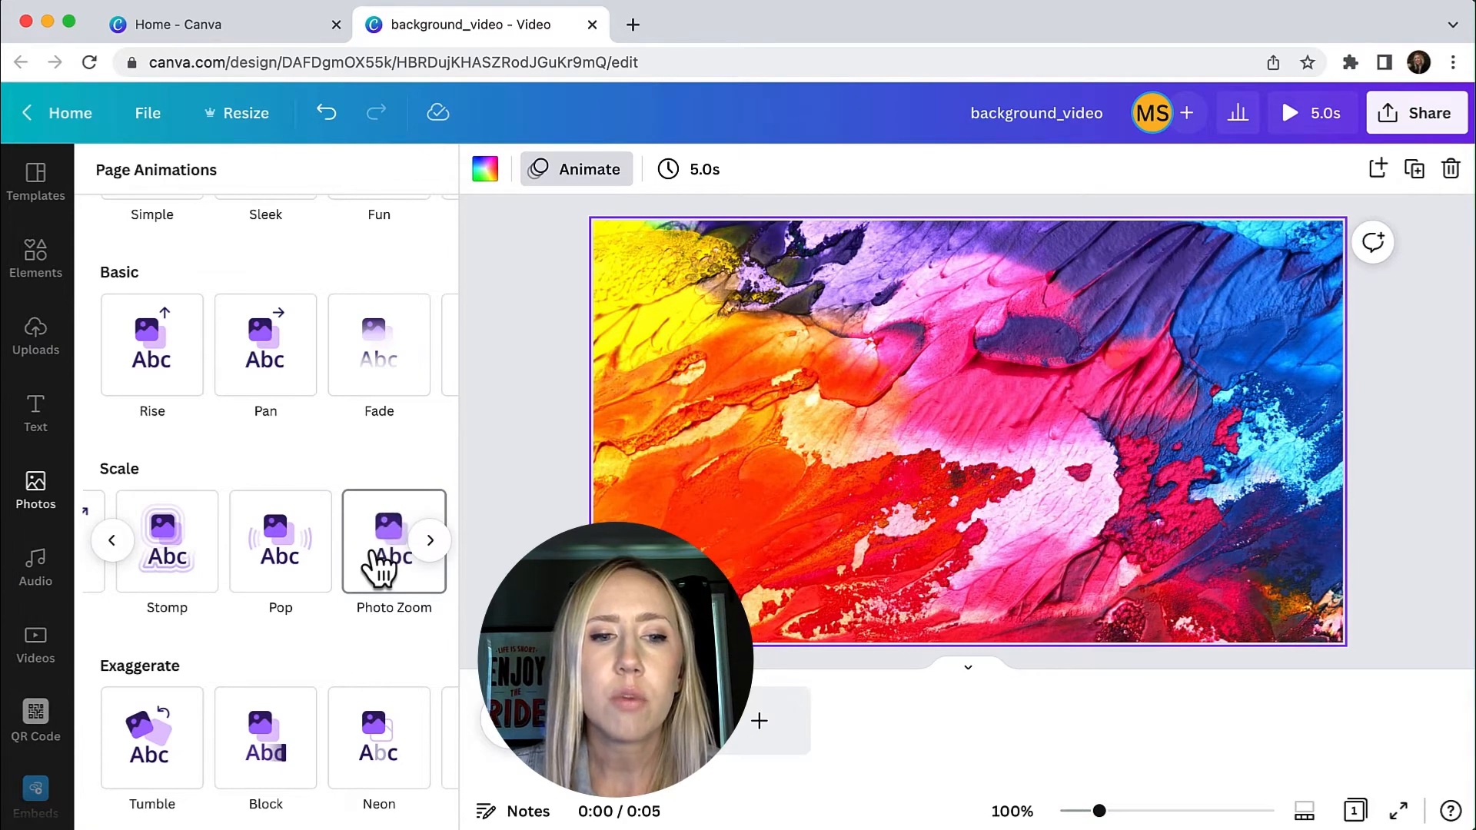
{"action": "scroll", "coordinate": [369, 554], "scroll_direction": "left", "scroll_amount": 2}
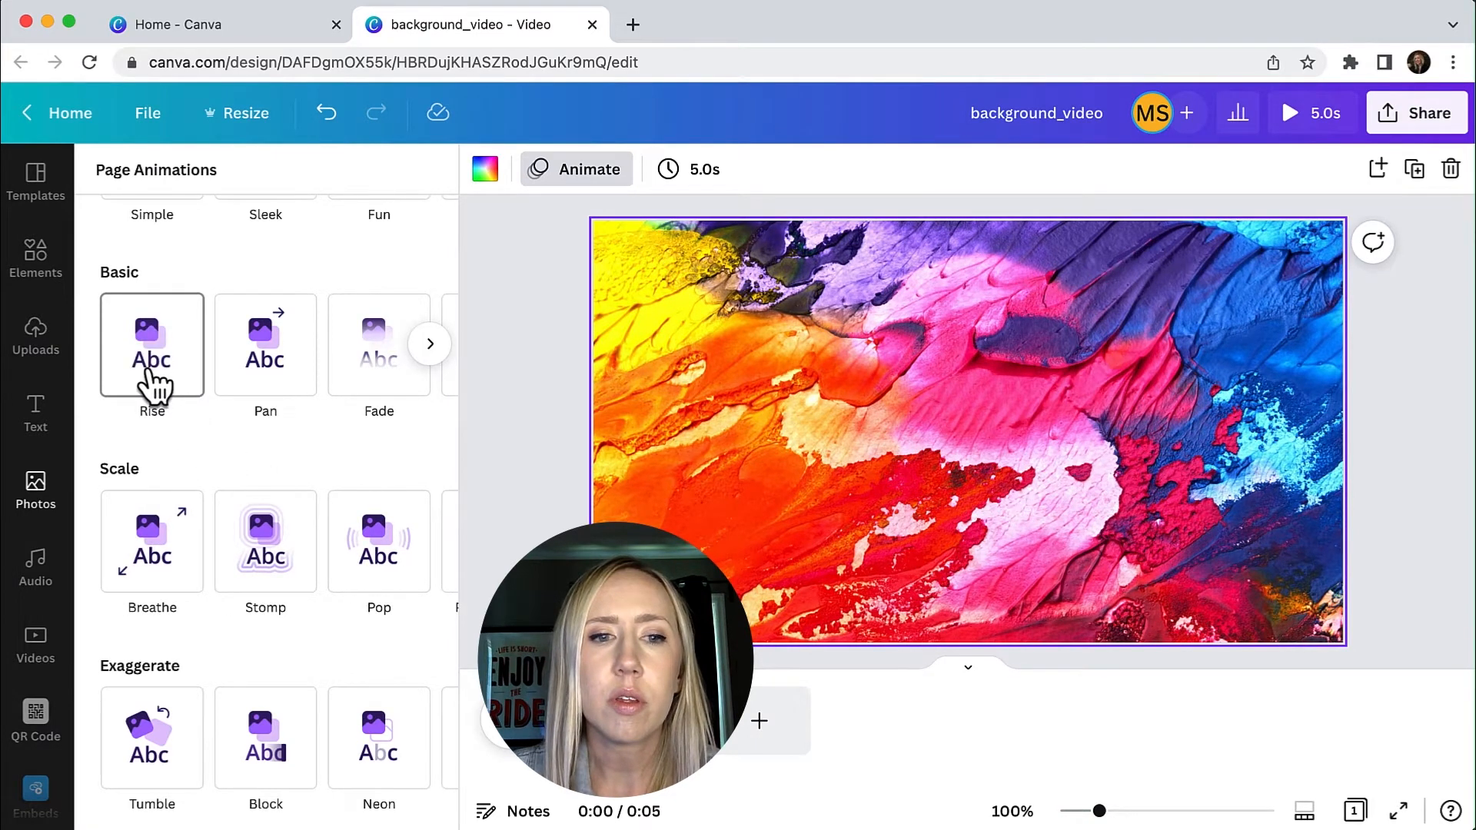
{"action": "scroll", "coordinate": [339, 388], "scroll_direction": "right", "scroll_amount": 3}
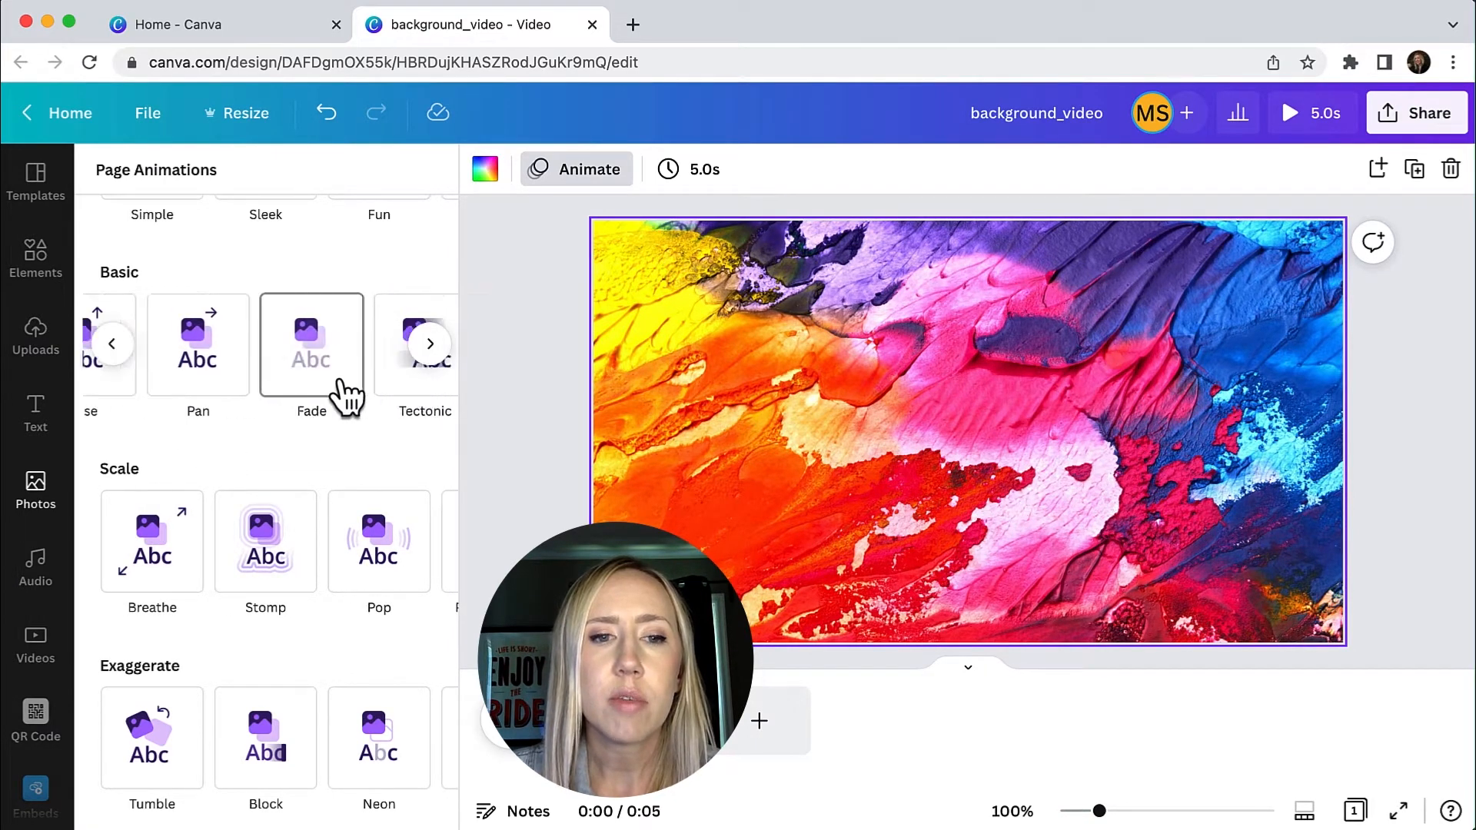
{"action": "scroll", "coordinate": [326, 388], "scroll_direction": "right", "scroll_amount": 2}
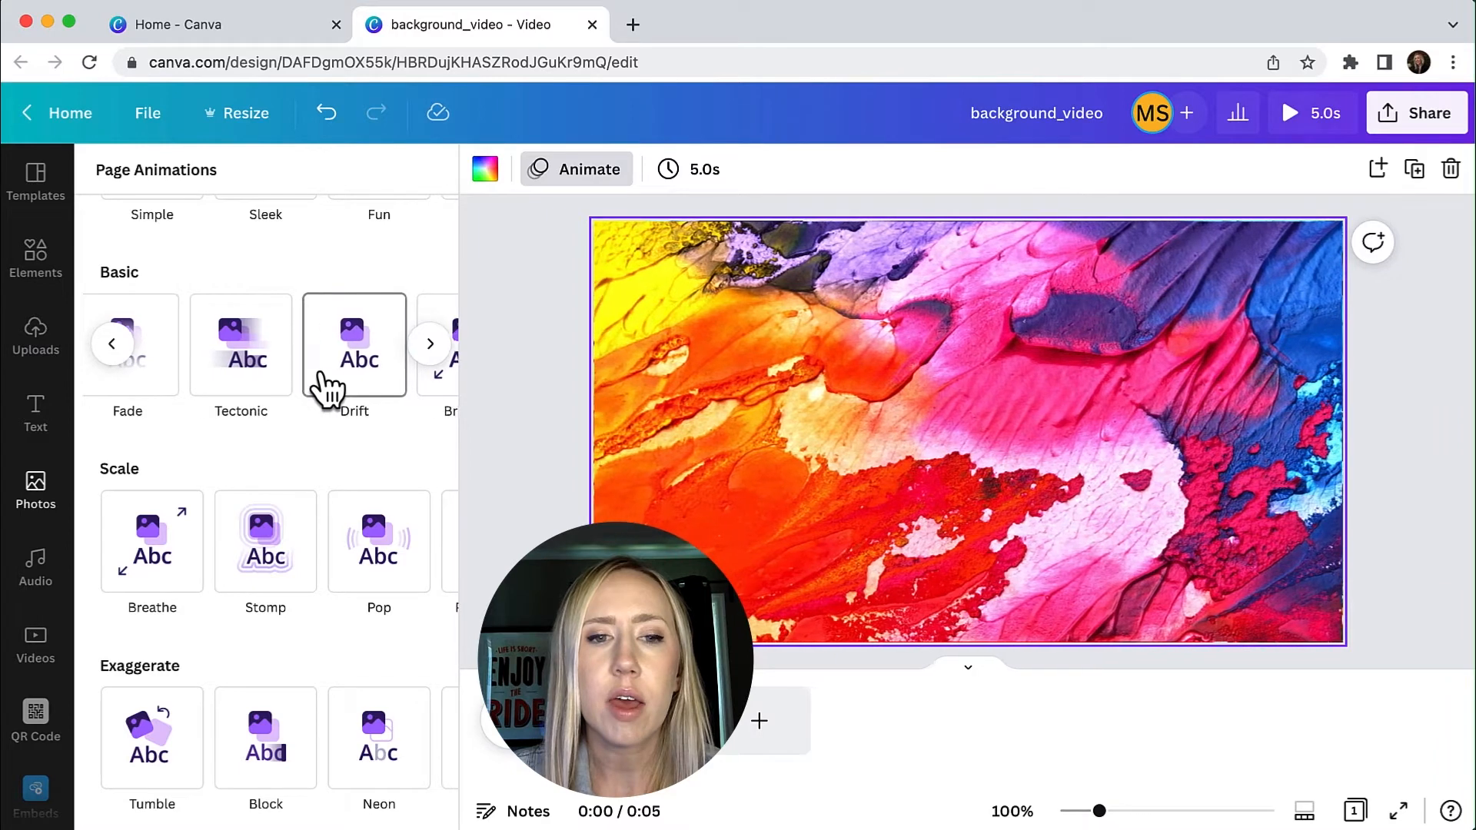
{"action": "scroll", "coordinate": [327, 388], "scroll_direction": "right", "scroll_amount": 2}
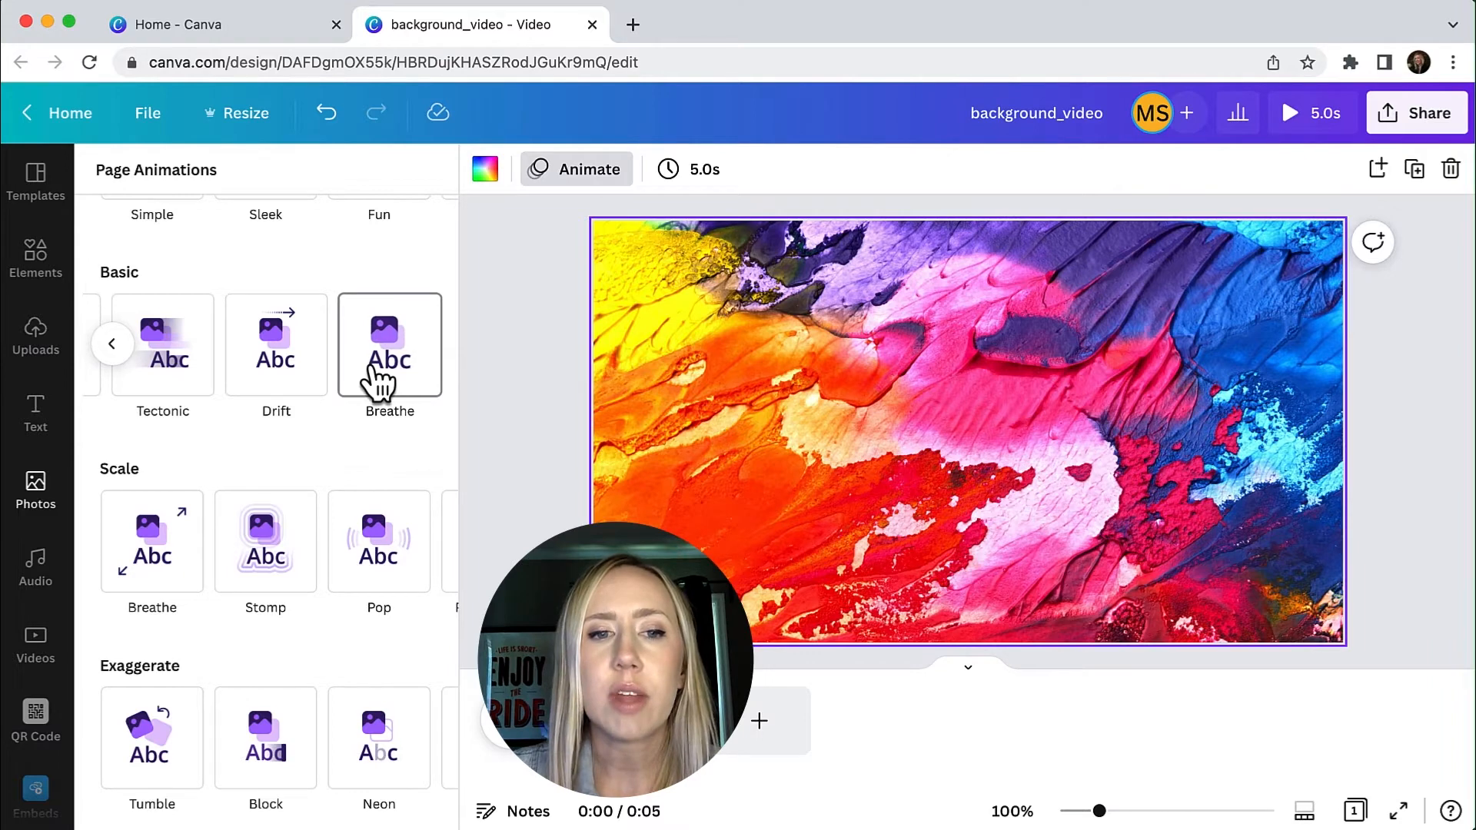
{"action": "left_click", "coordinate": [379, 381]}
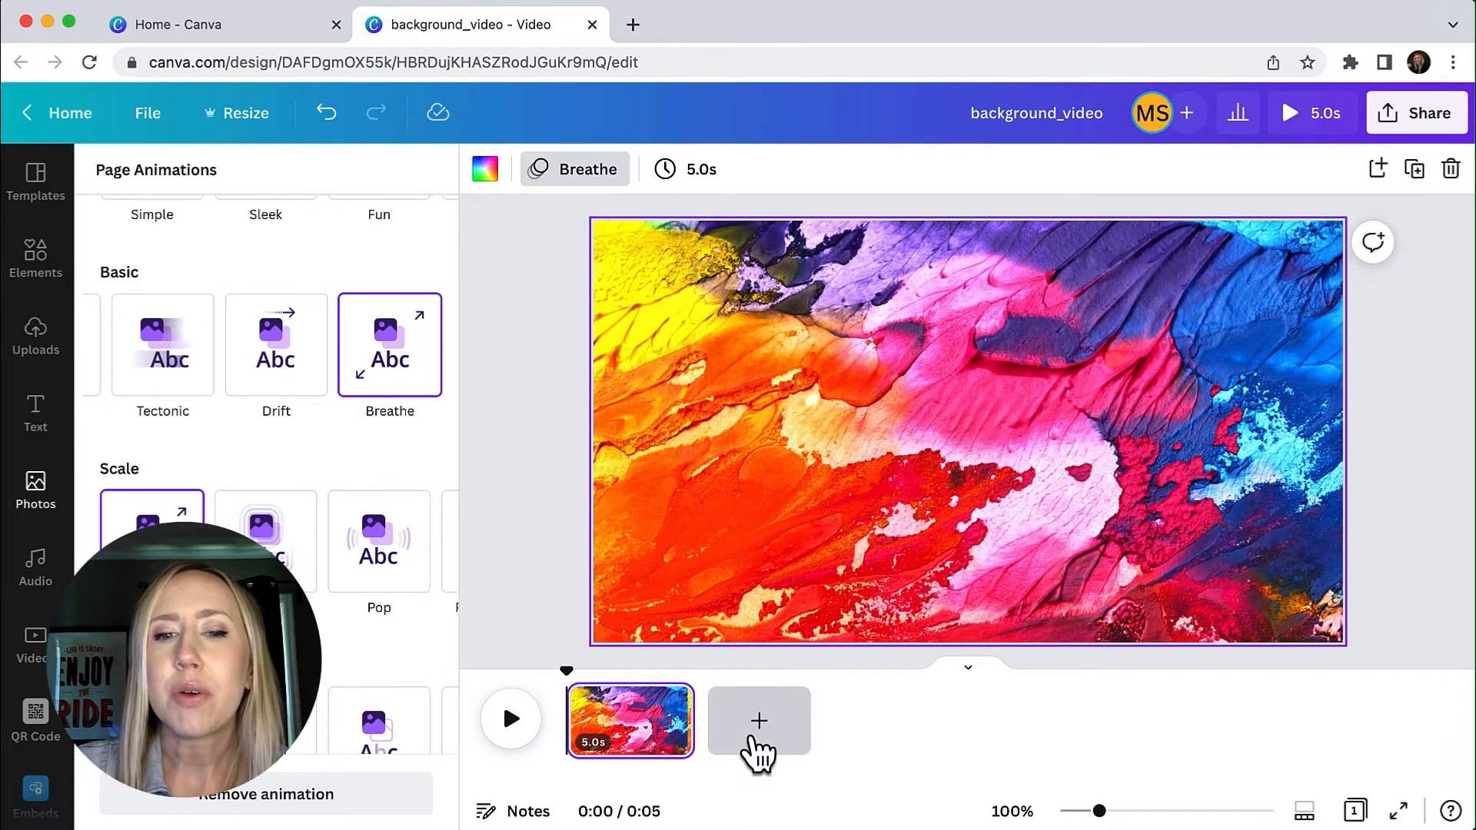
Extend the paint texture page's duration to 10 seconds in the timeline
{"action": "left_click", "coordinate": [757, 723]}
{"action": "key", "text": "ctrl+z"}
{"action": "mouse_move", "coordinate": [676, 741]}
{"action": "left_click_drag", "start_coordinate": [689, 732], "coordinate": [820, 723]}
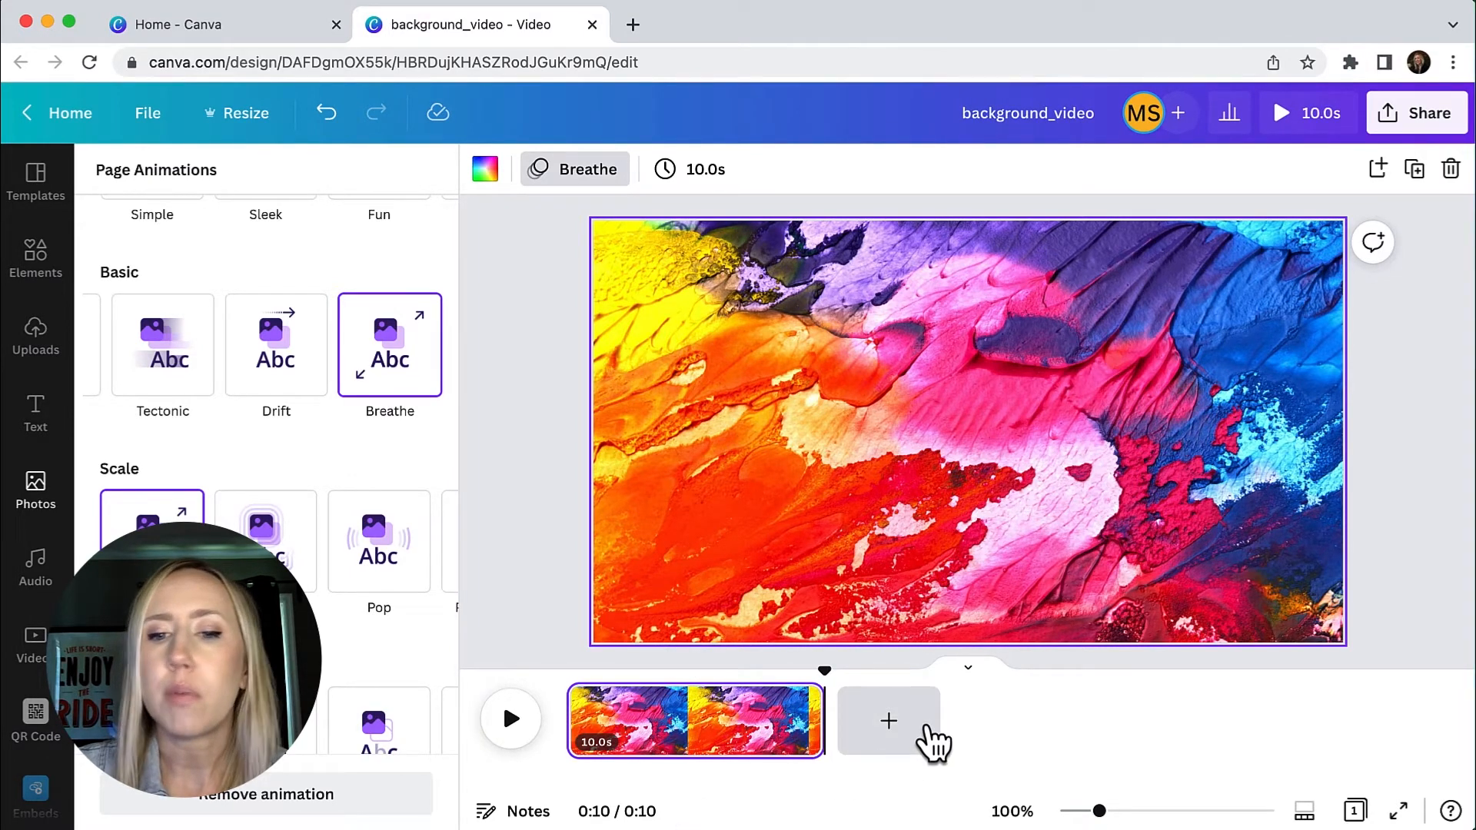
Add a second page and fill it with the pink, yellow and turquoise gradient photo from the "colors" search
{"action": "left_click", "coordinate": [890, 722]}
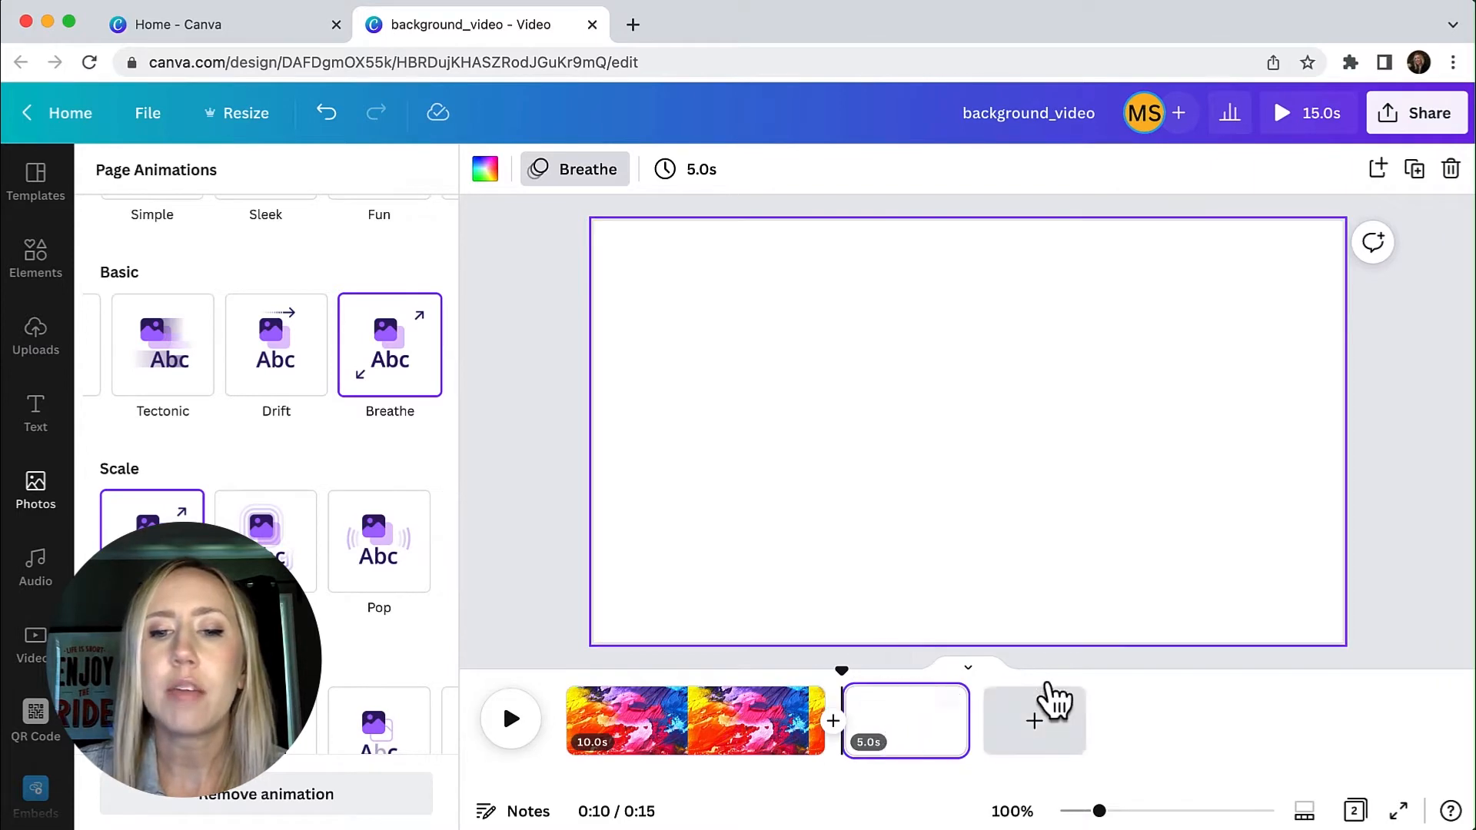
{"action": "left_click", "coordinate": [37, 496]}
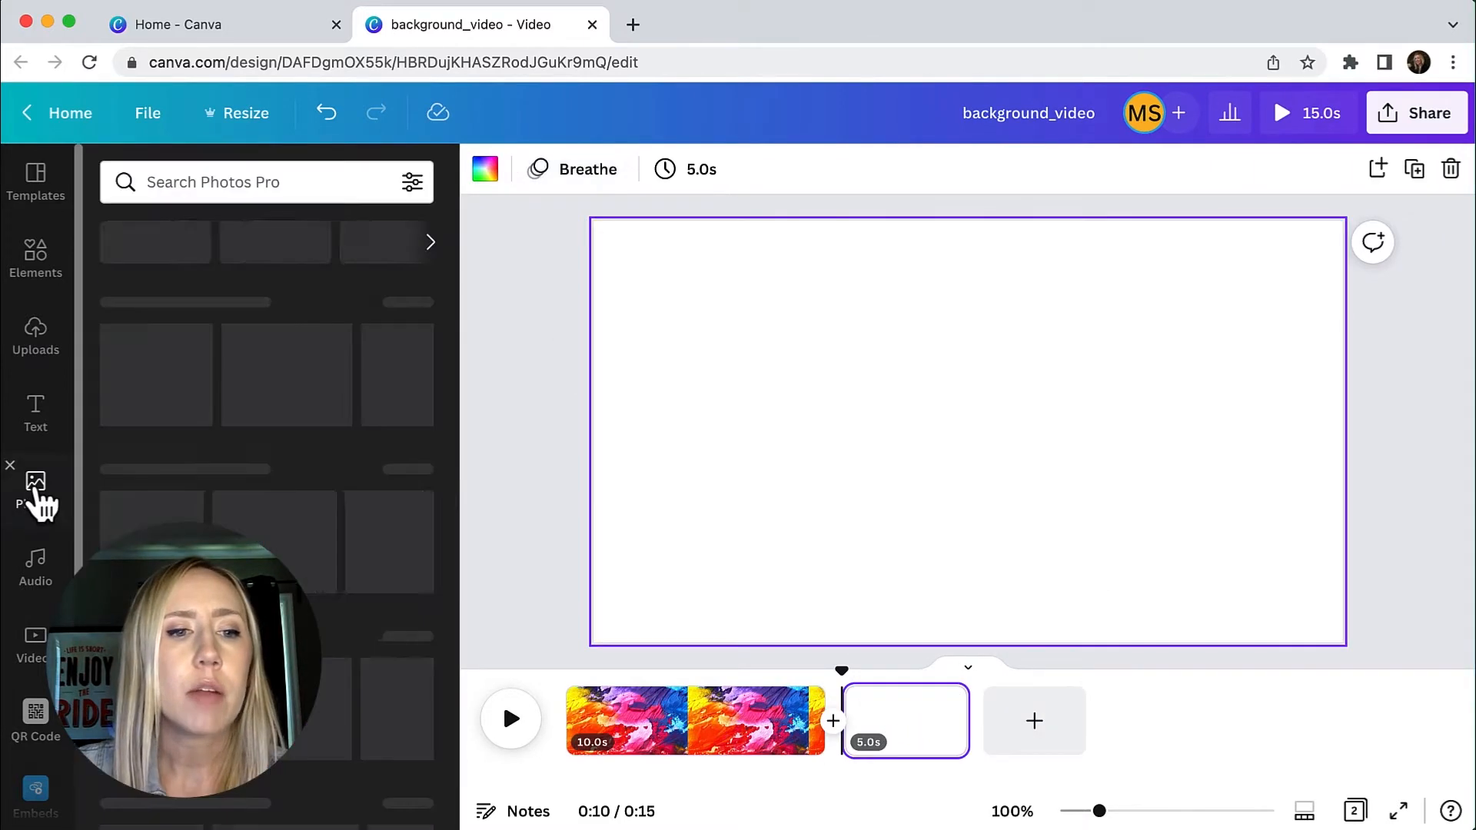
{"action": "left_click", "coordinate": [241, 184]}
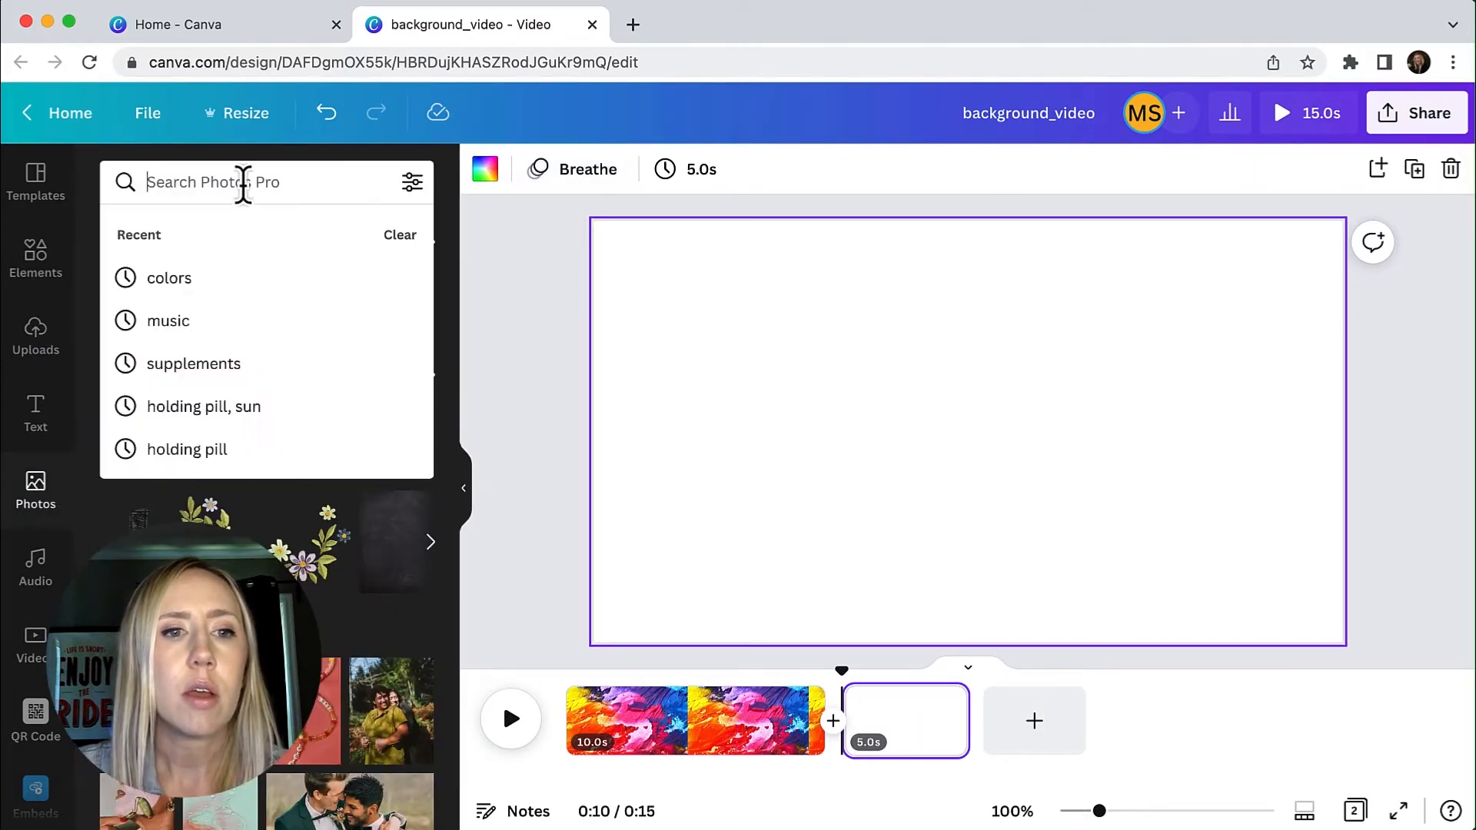
{"action": "left_click", "coordinate": [228, 275]}
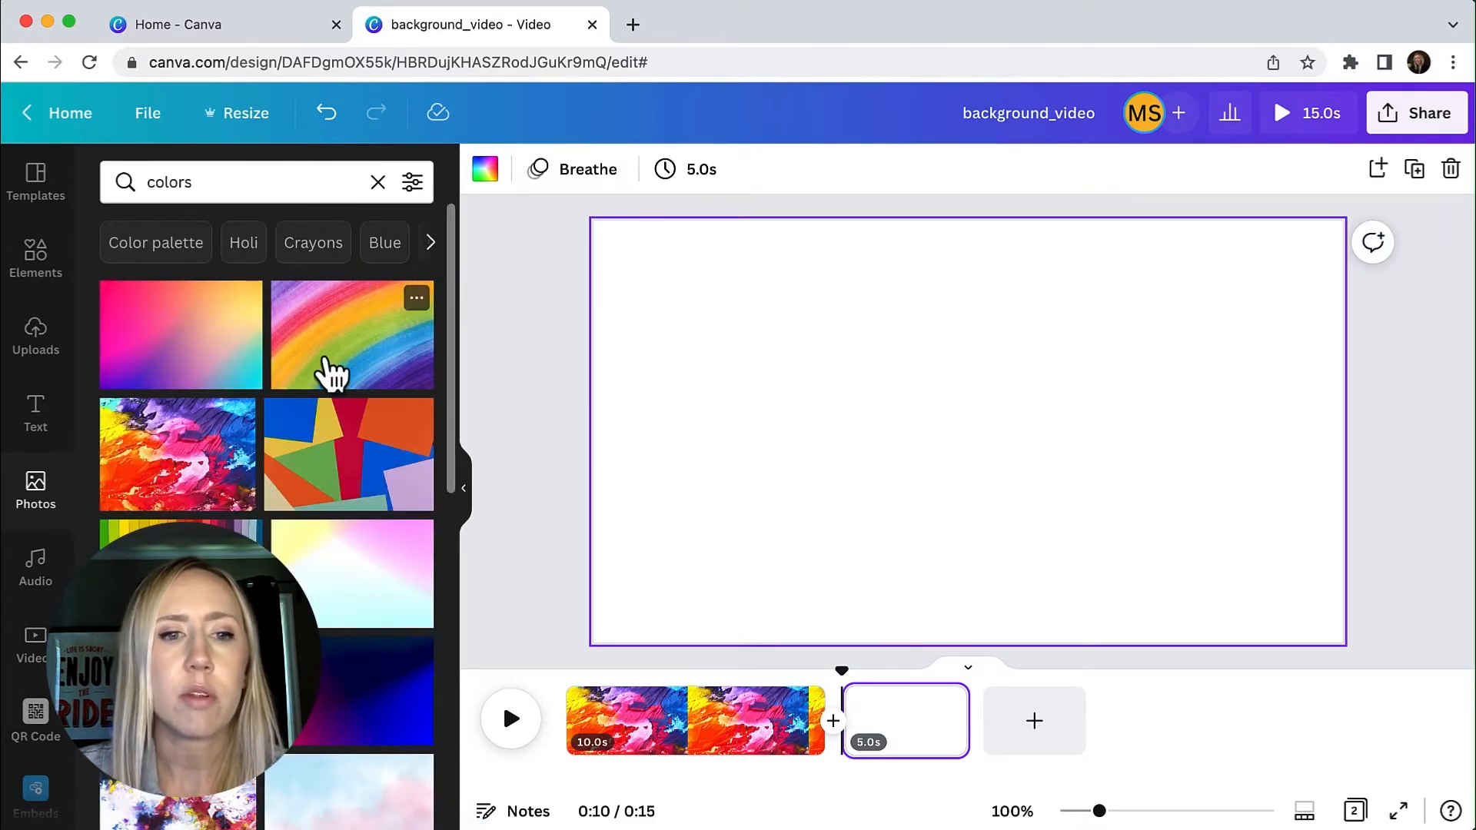
{"action": "left_click_drag", "start_coordinate": [161, 330], "coordinate": [929, 717]}
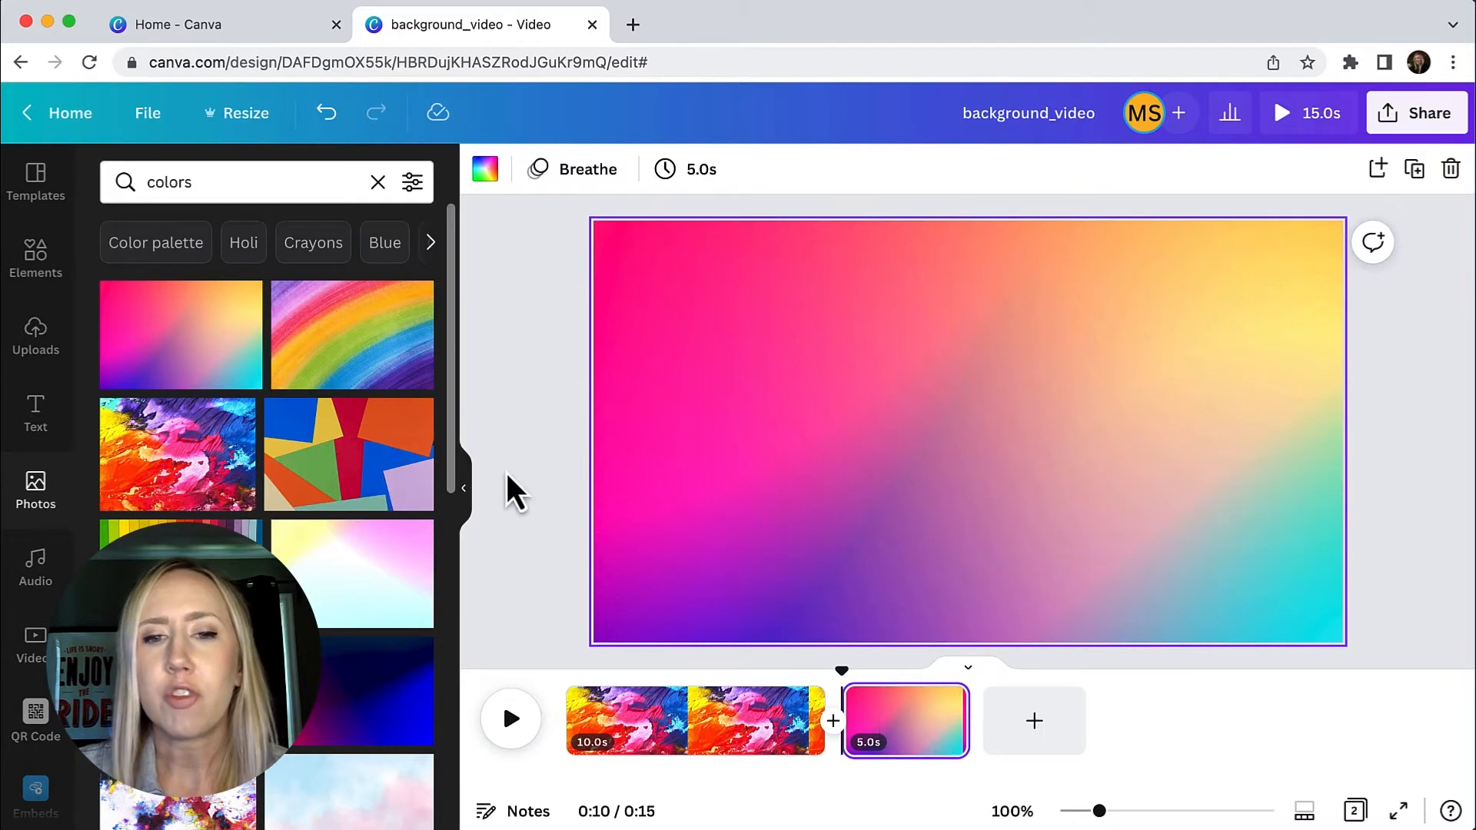
Apply the Photo Zoom page animation to the gradient page and extend its duration to 10 seconds
{"action": "left_click", "coordinate": [906, 729]}
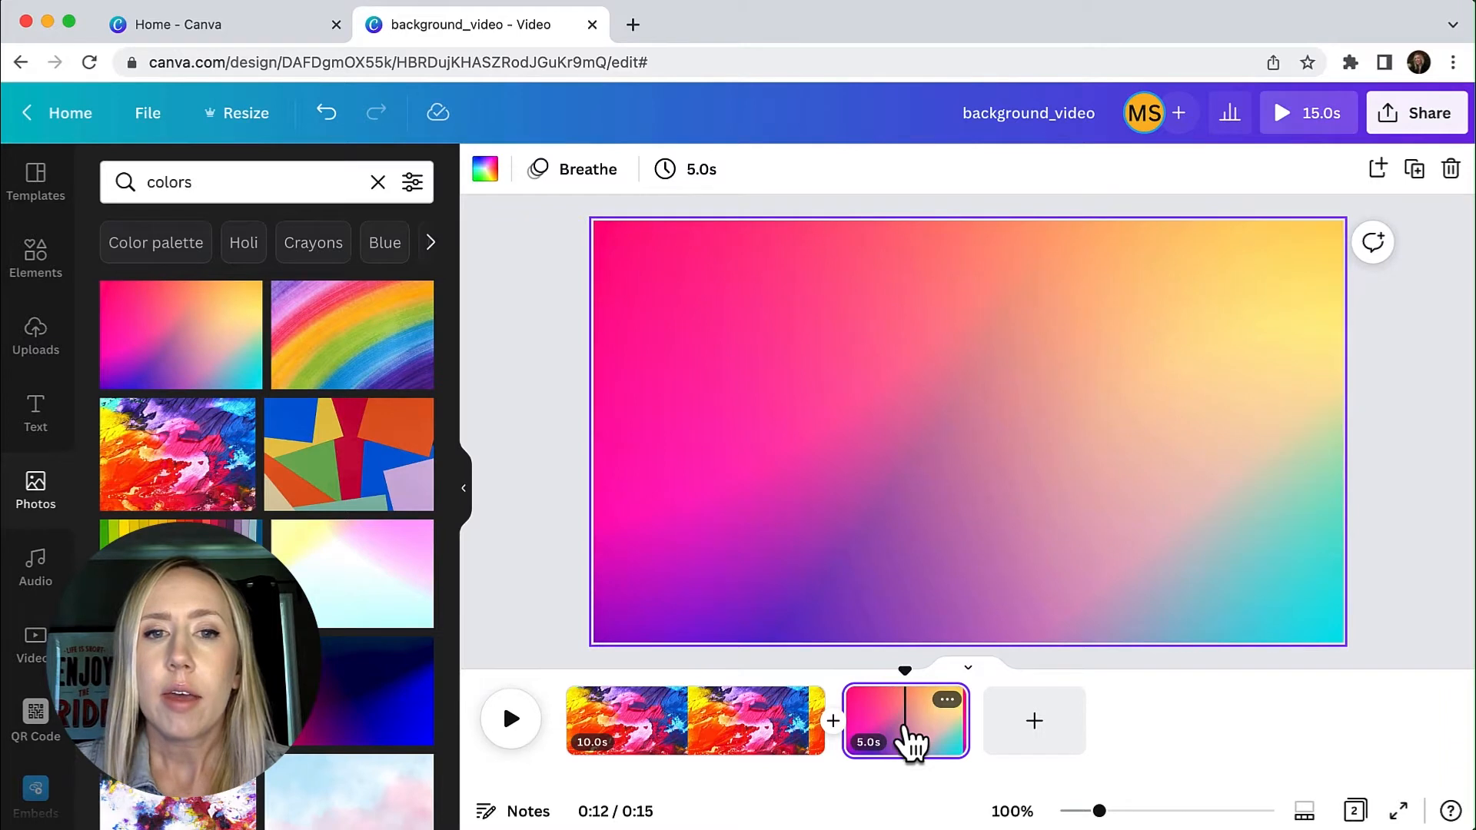
{"action": "left_click", "coordinate": [582, 170]}
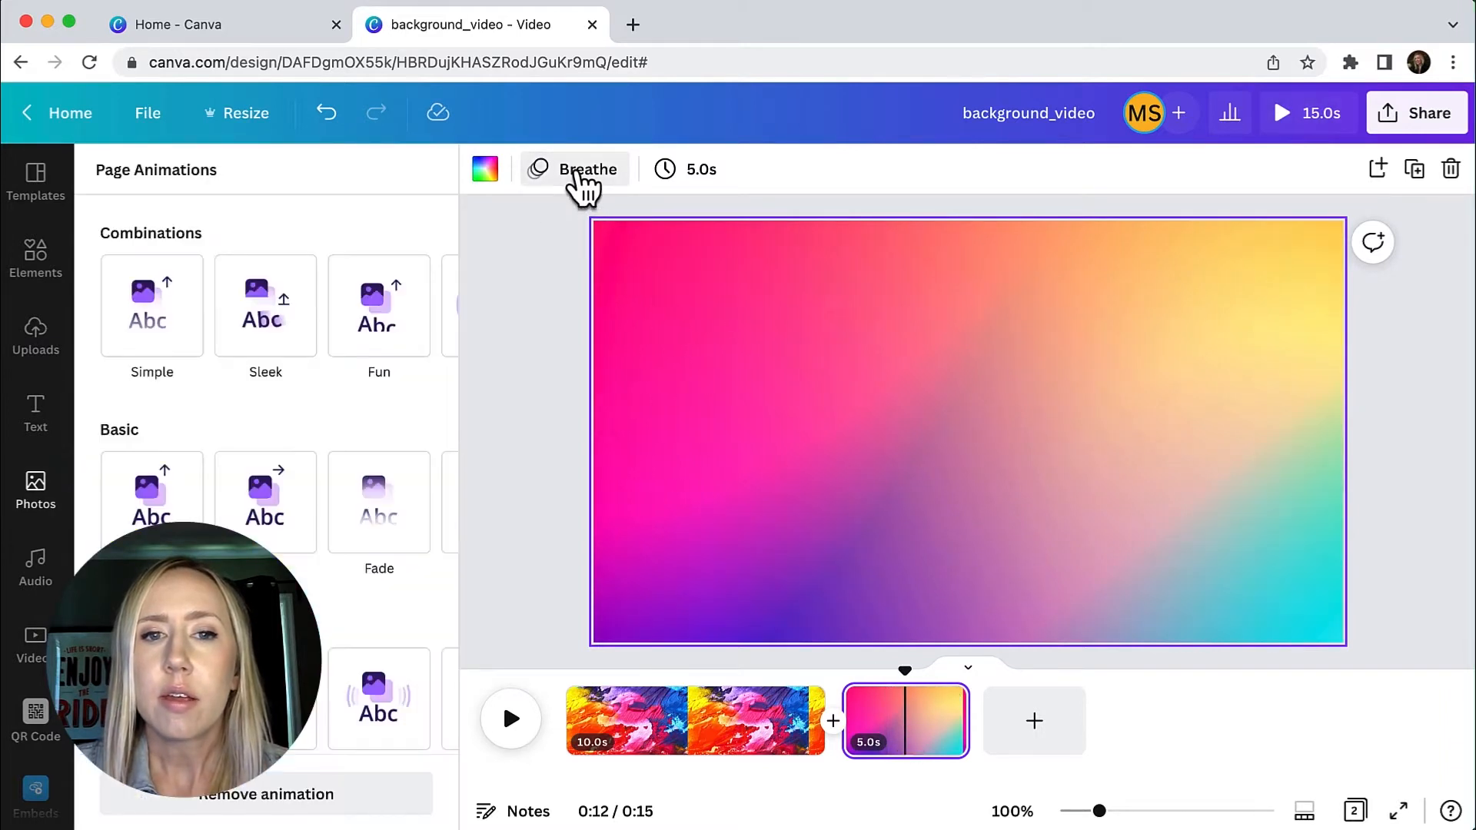
{"action": "left_click", "coordinate": [443, 492]}
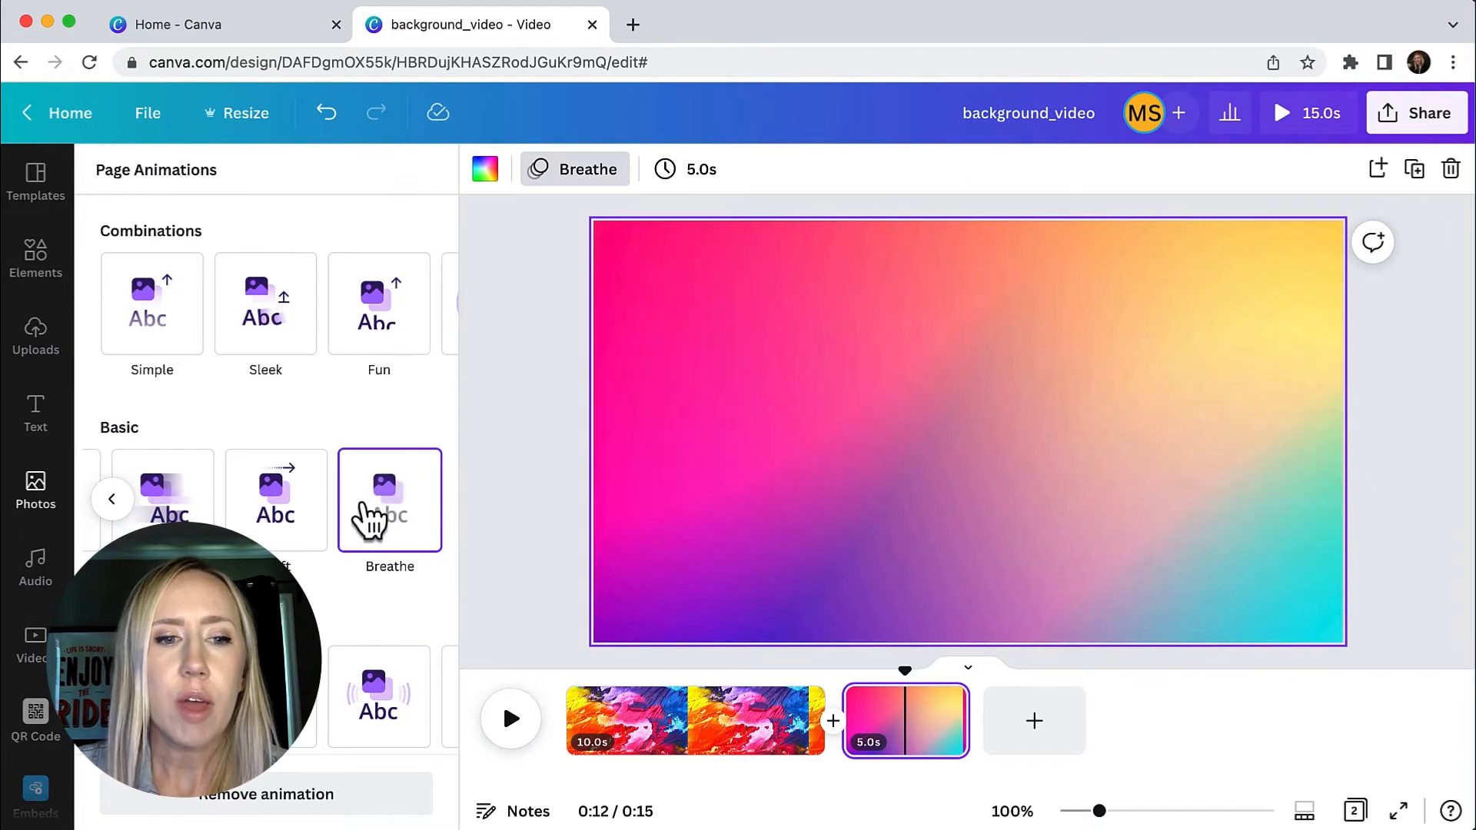
{"action": "scroll", "coordinate": [356, 514], "scroll_direction": "down", "scroll_amount": 2}
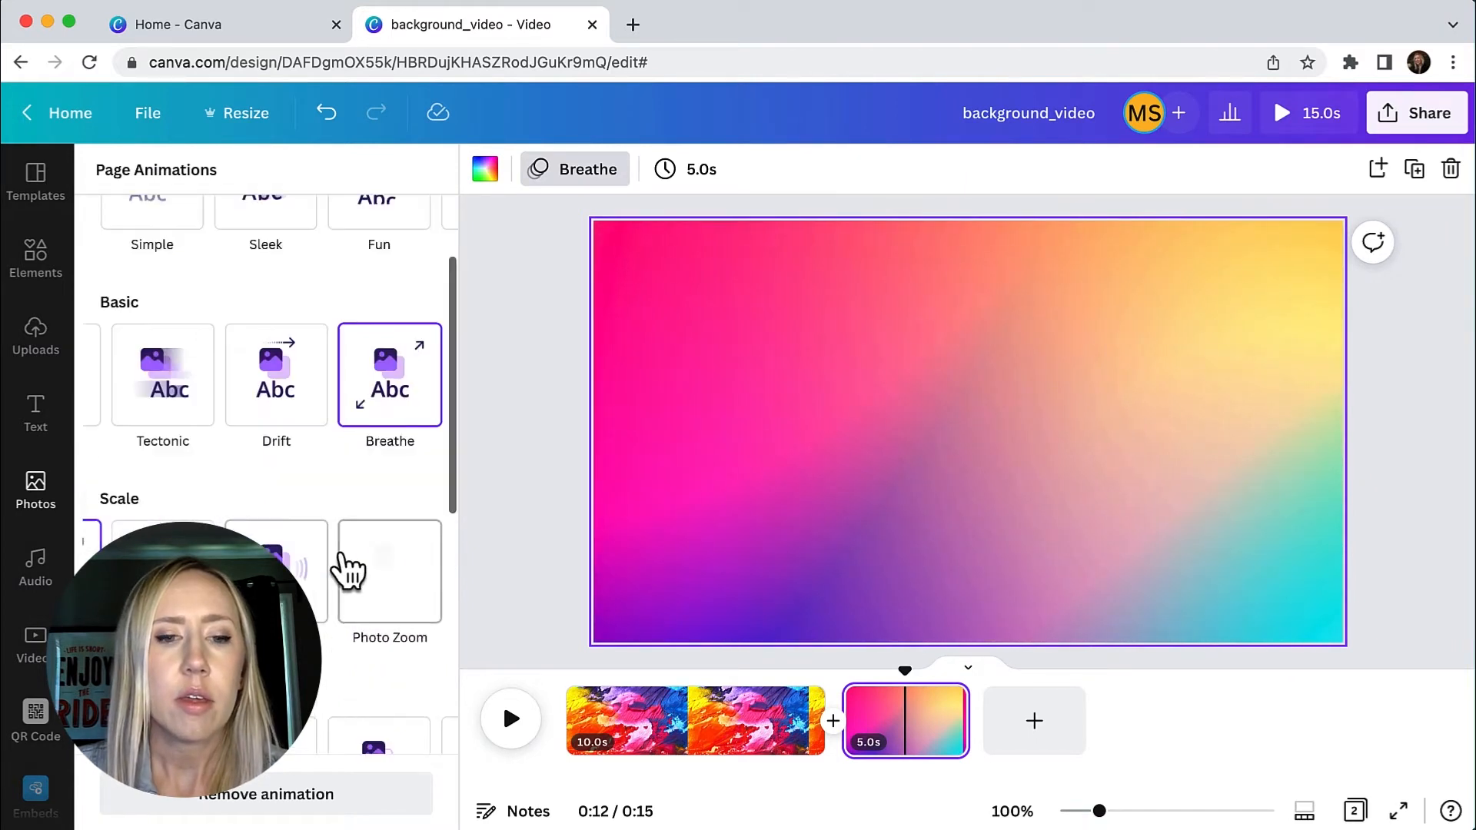
{"action": "left_click", "coordinate": [390, 579]}
{"action": "scroll", "coordinate": [390, 579], "scroll_direction": "down", "scroll_amount": 1}
{"action": "left_click_drag", "start_coordinate": [966, 718], "coordinate": [1095, 721]}
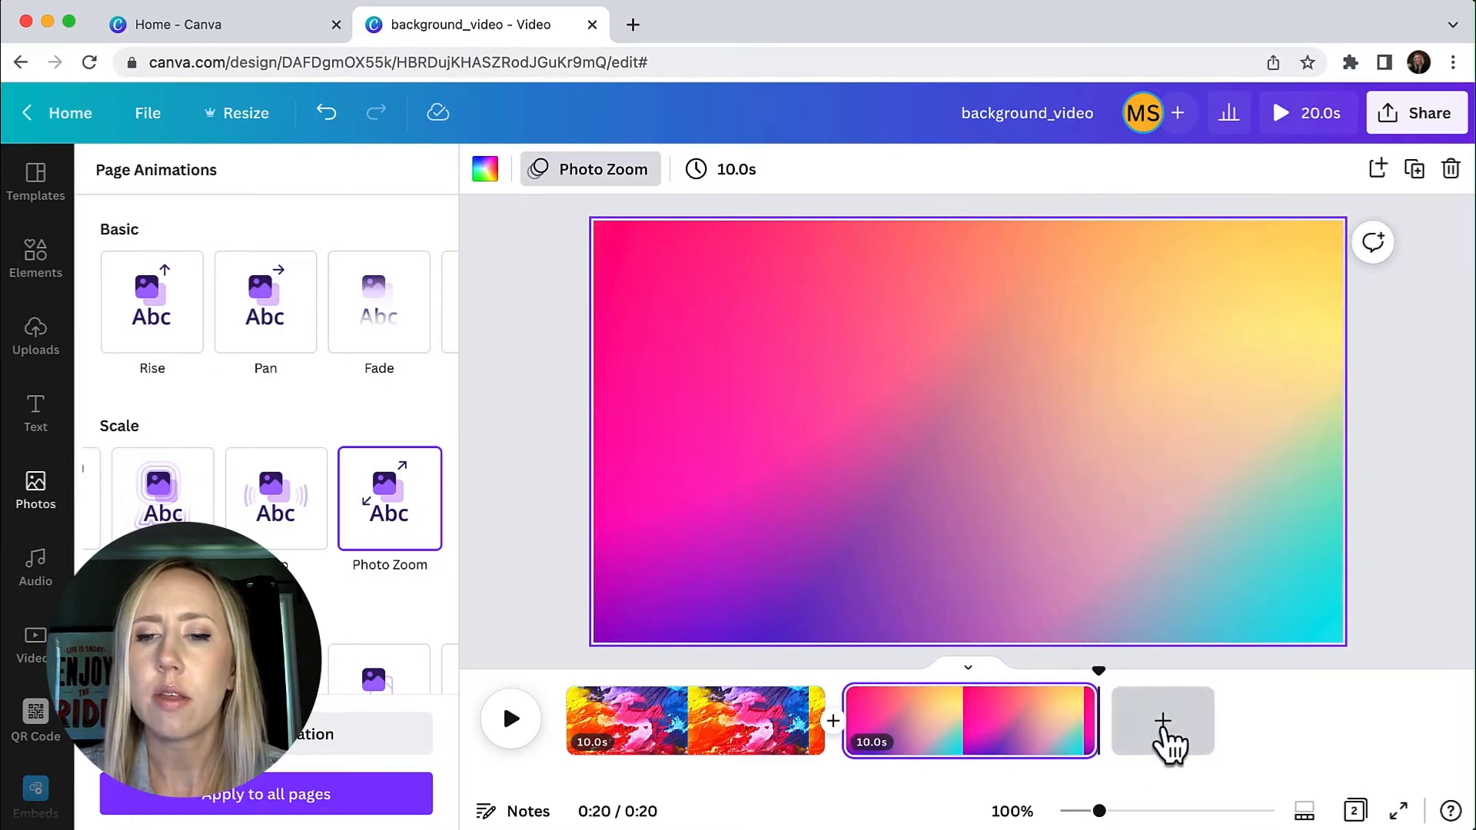
Add a third page and fill it with the blurred colored lights photo from the "colors" search
{"action": "left_click", "coordinate": [1164, 730]}
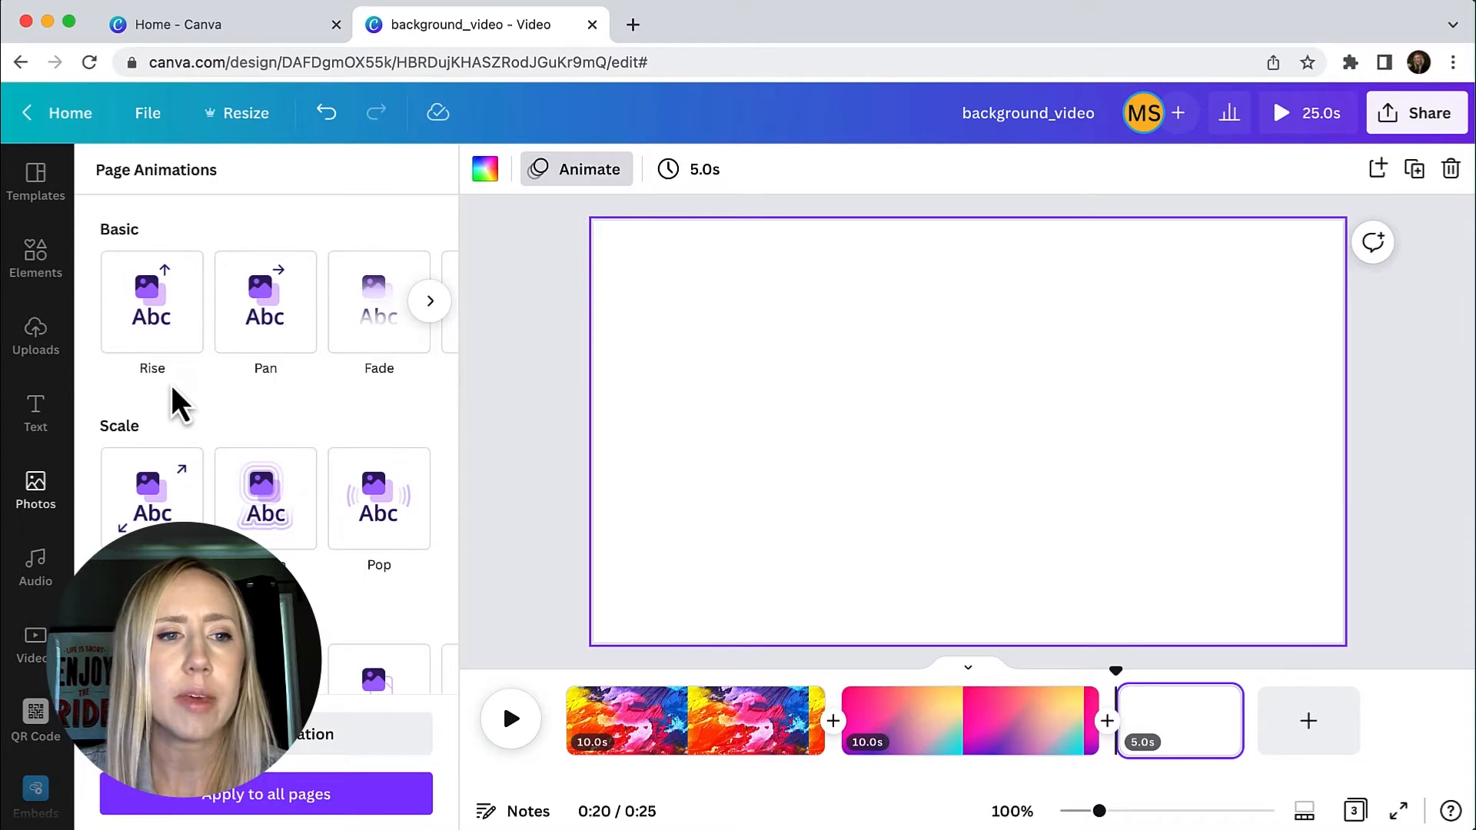
{"action": "left_click", "coordinate": [31, 508]}
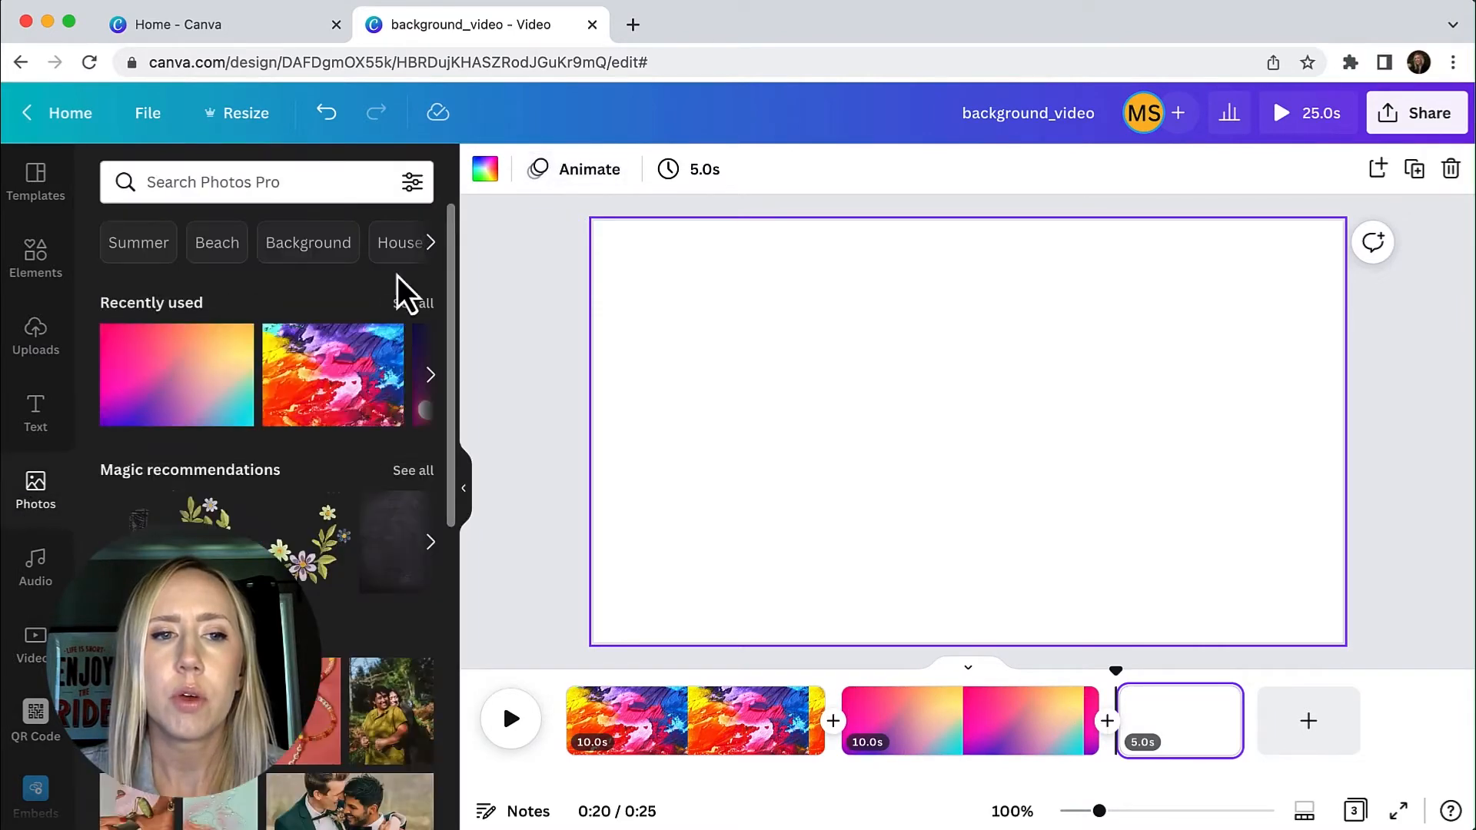
{"action": "left_click", "coordinate": [149, 182]}
{"action": "left_click", "coordinate": [204, 288]}
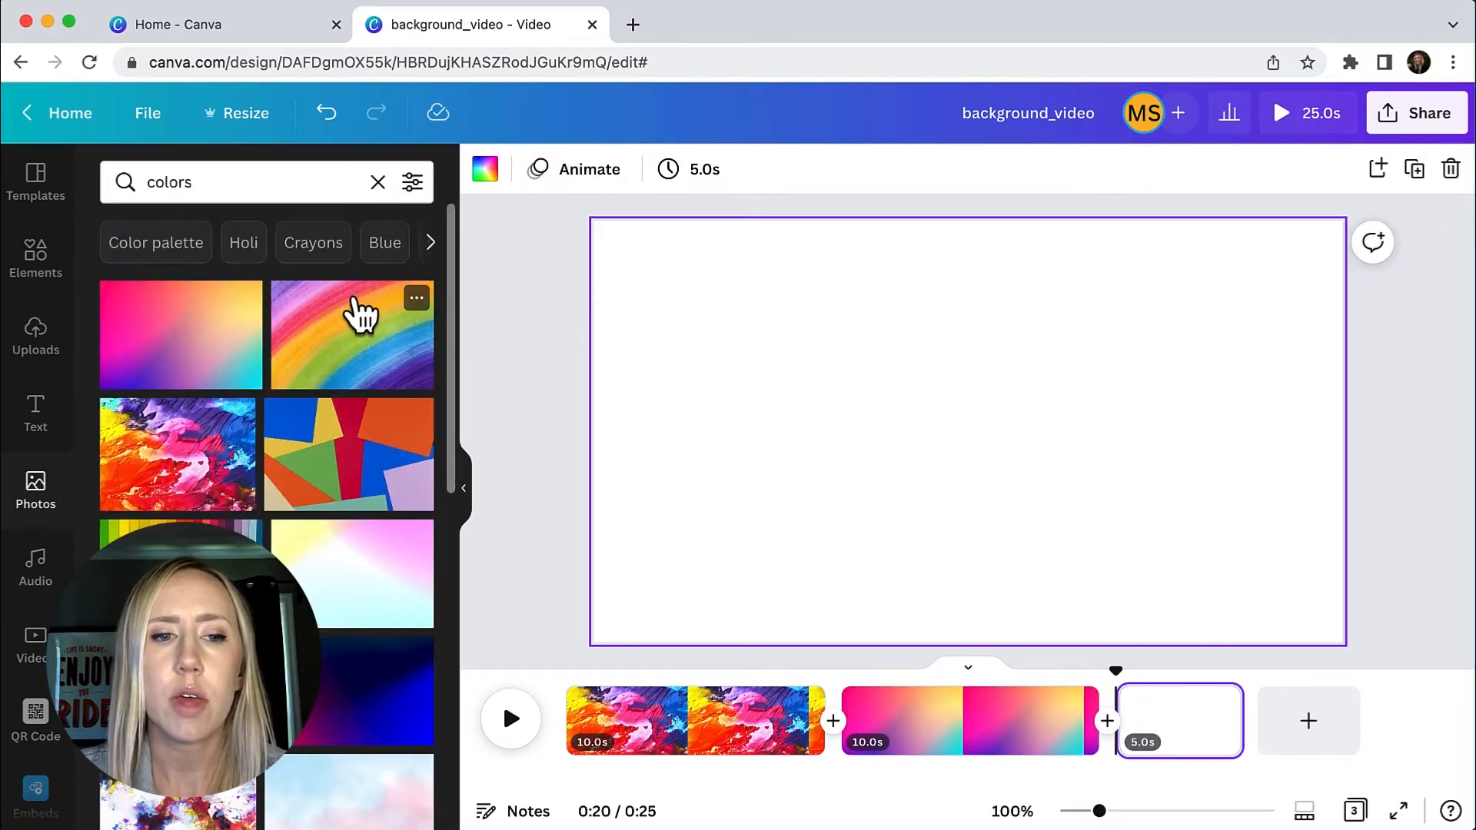
{"action": "scroll", "coordinate": [330, 445], "scroll_direction": "down", "scroll_amount": 6}
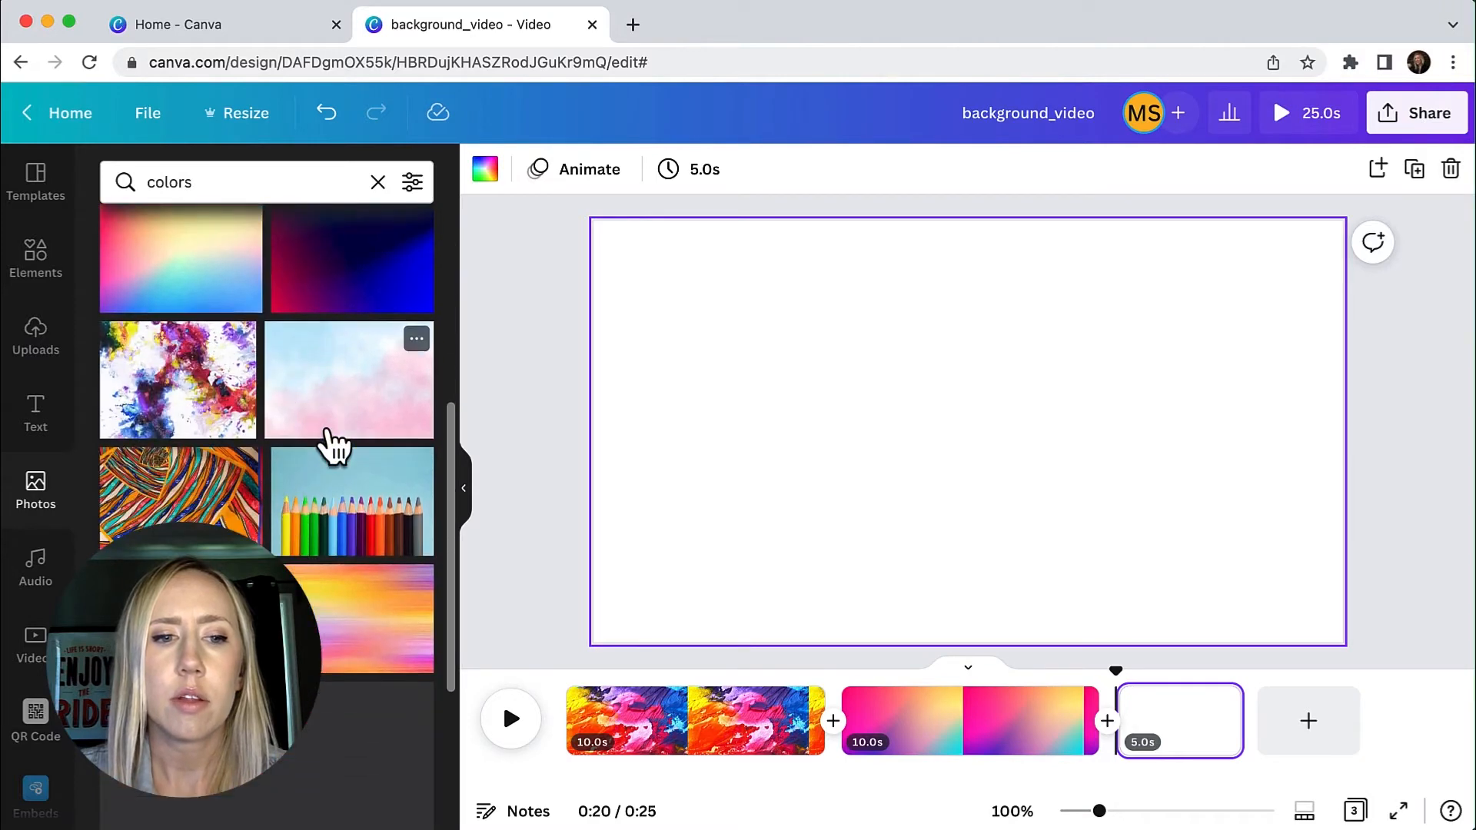
{"action": "scroll", "coordinate": [332, 445], "scroll_direction": "down", "scroll_amount": 2}
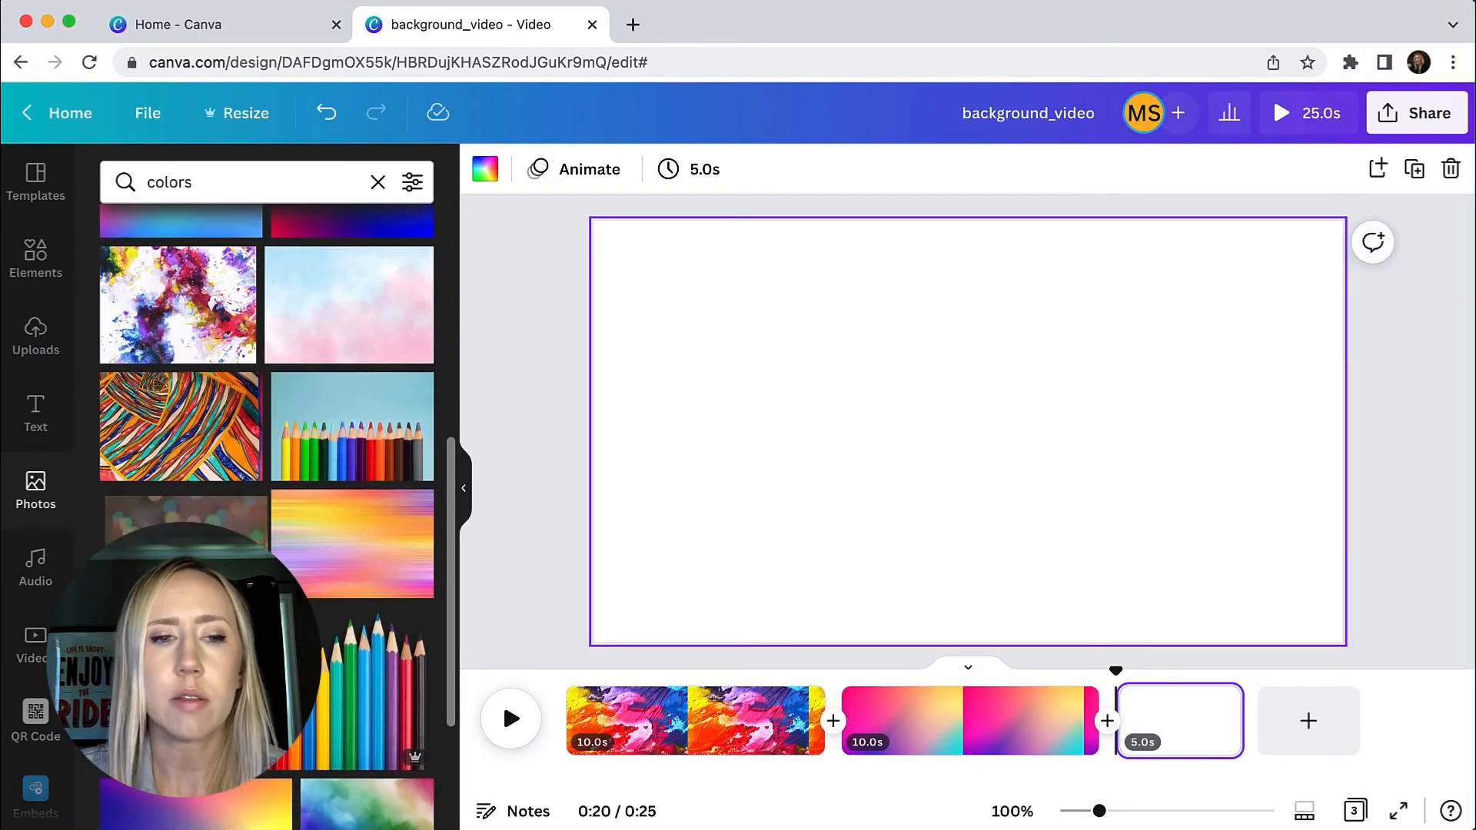
{"action": "left_click_drag", "start_coordinate": [186, 530], "coordinate": [609, 488]}
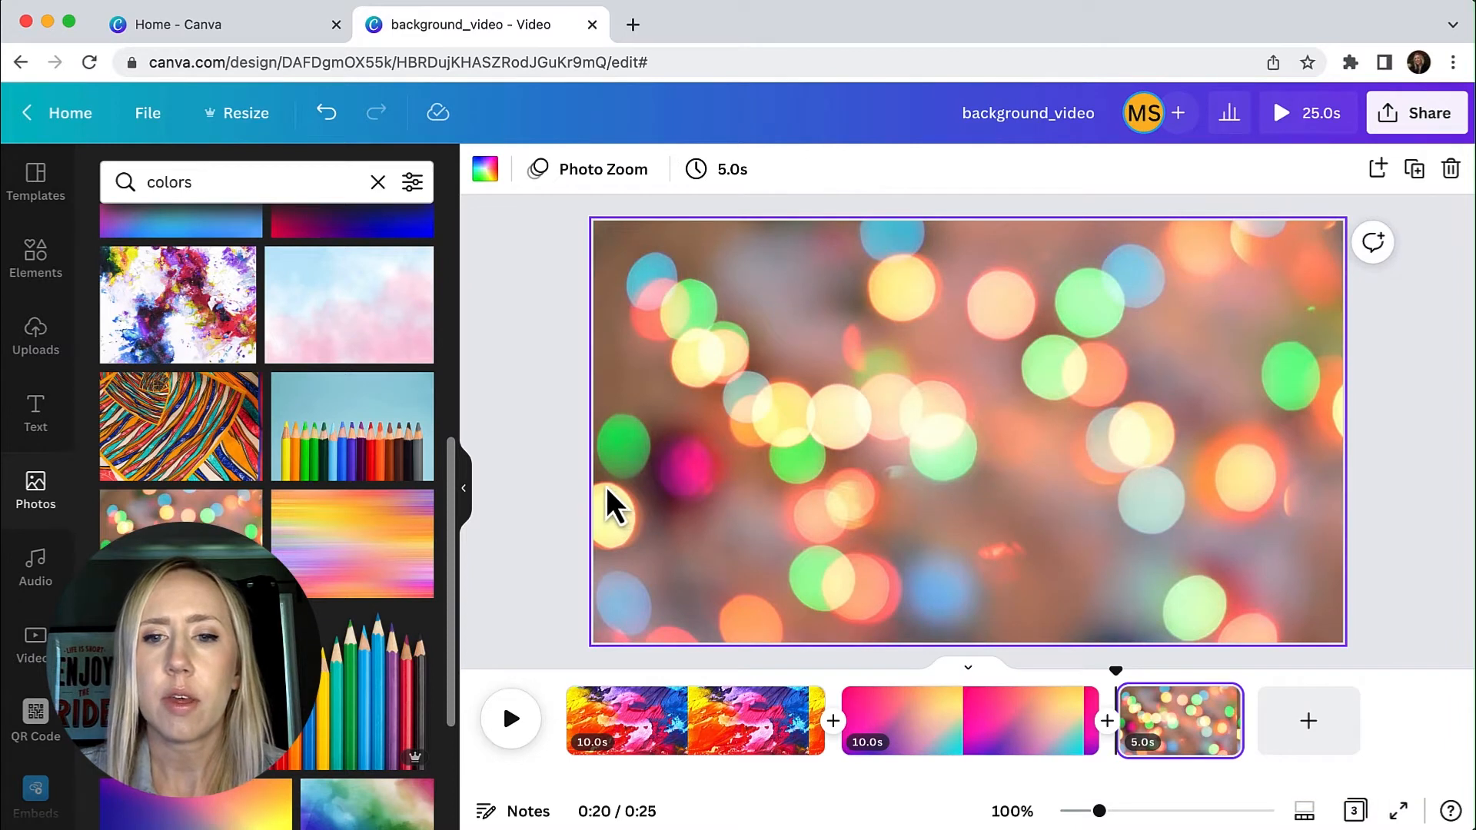
Apply the Breathe page animation to the blurred lights page and preview the video from the start
{"action": "left_click", "coordinate": [615, 179]}
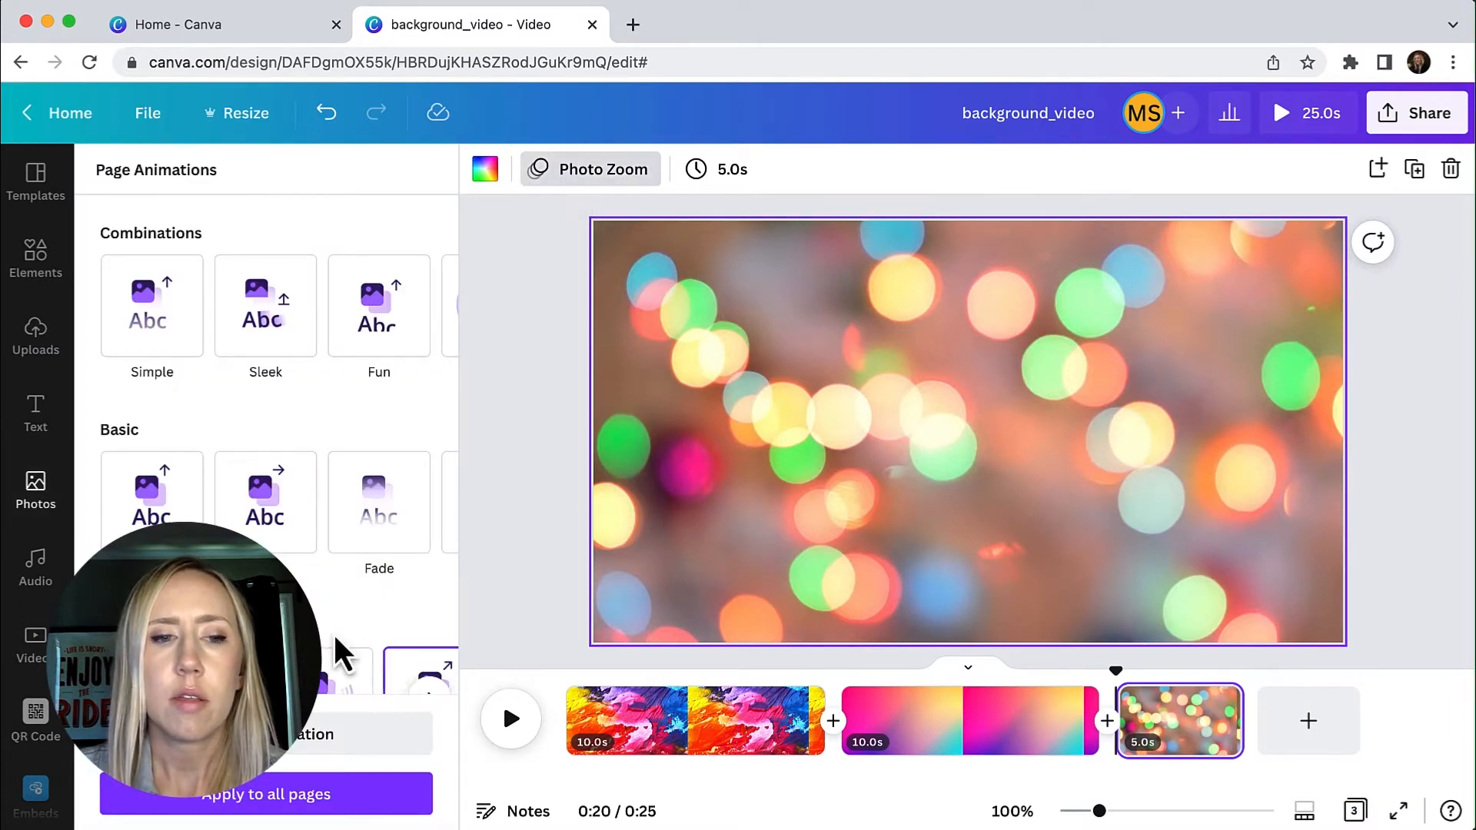
{"action": "scroll", "coordinate": [279, 548], "scroll_direction": "down", "scroll_amount": 3}
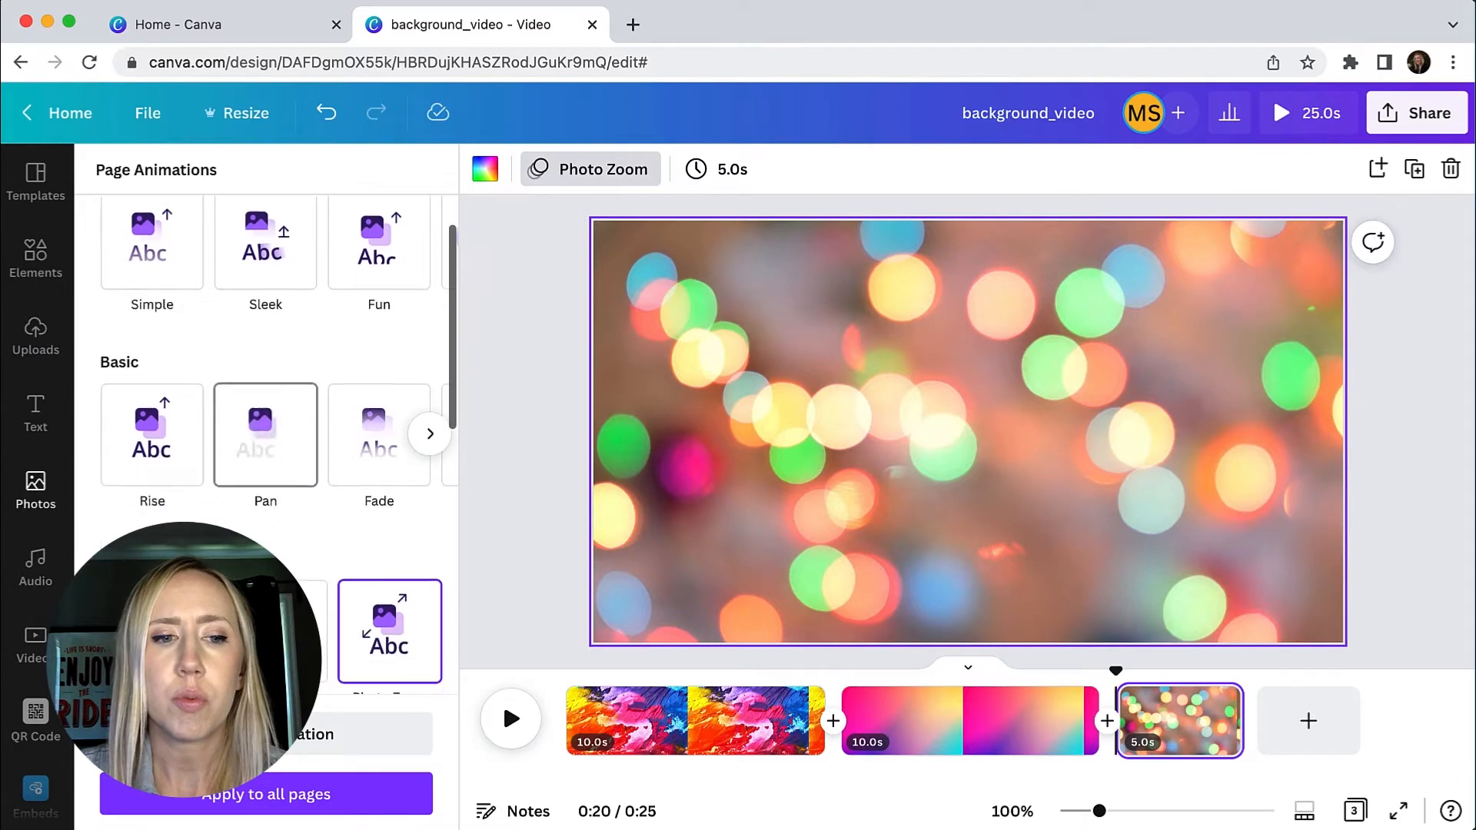
{"action": "left_click", "coordinate": [151, 491]}
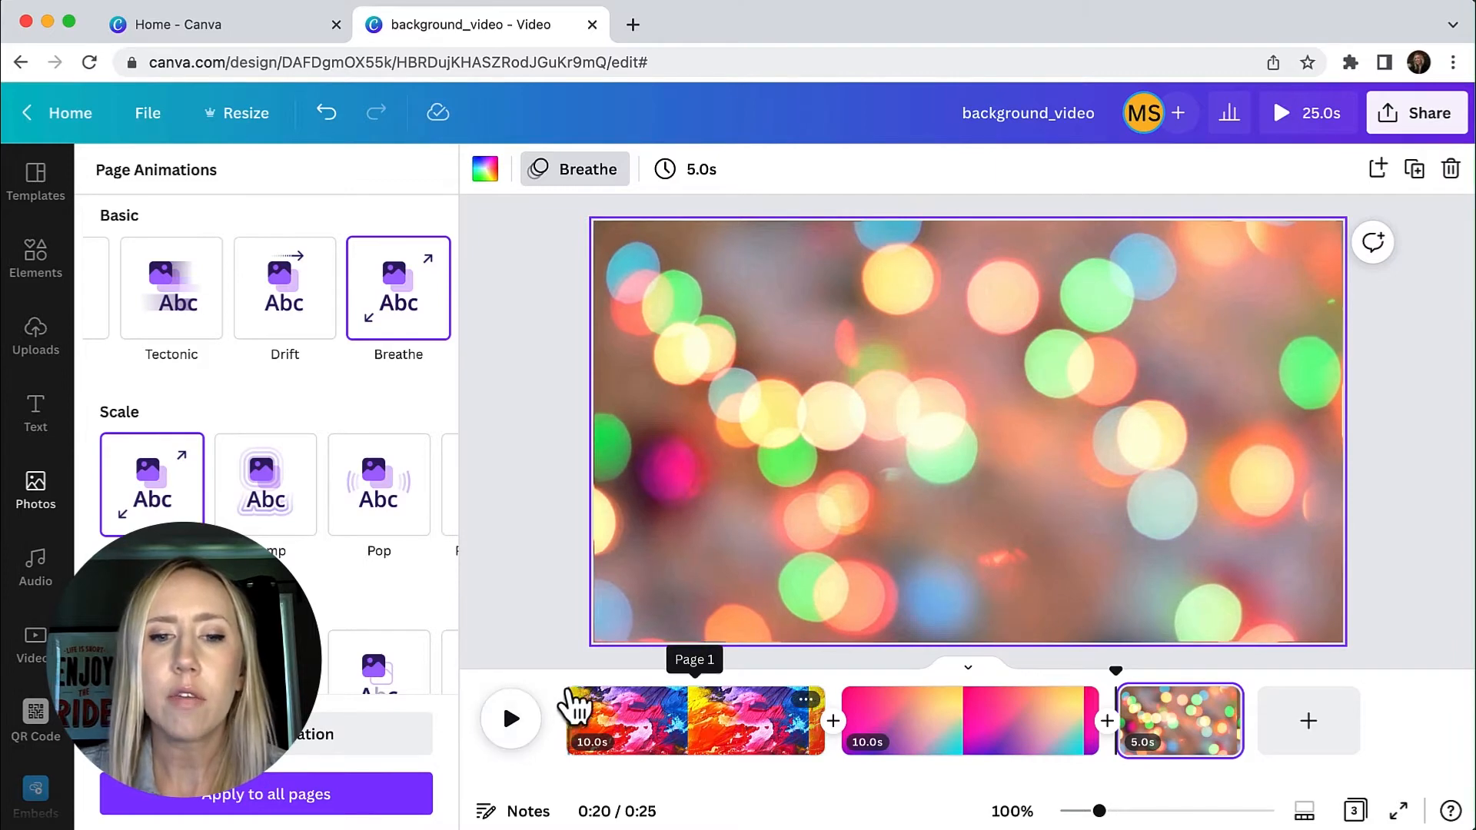
{"action": "left_click", "coordinate": [592, 679]}
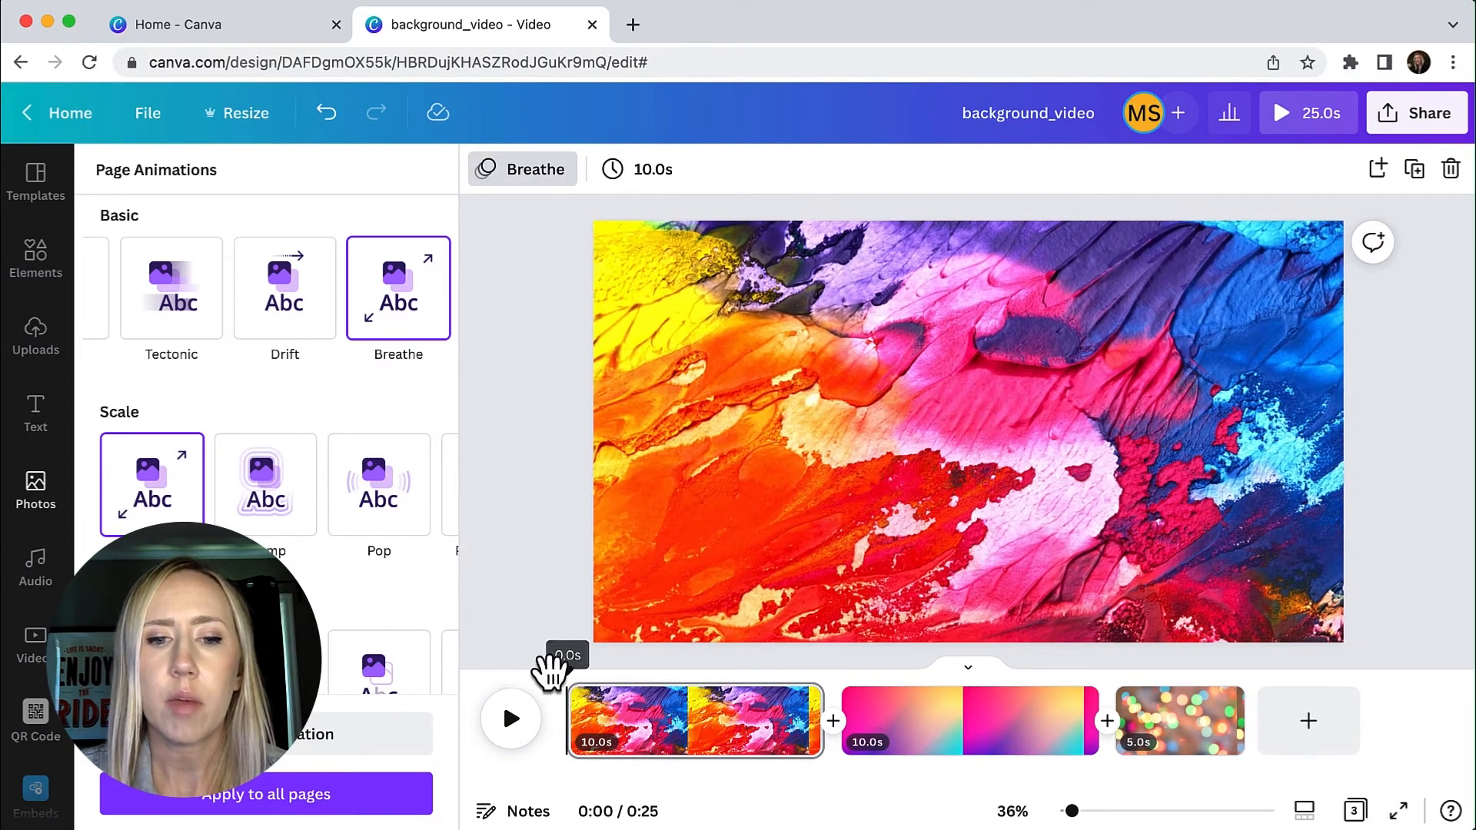
{"action": "left_click", "coordinate": [511, 721]}
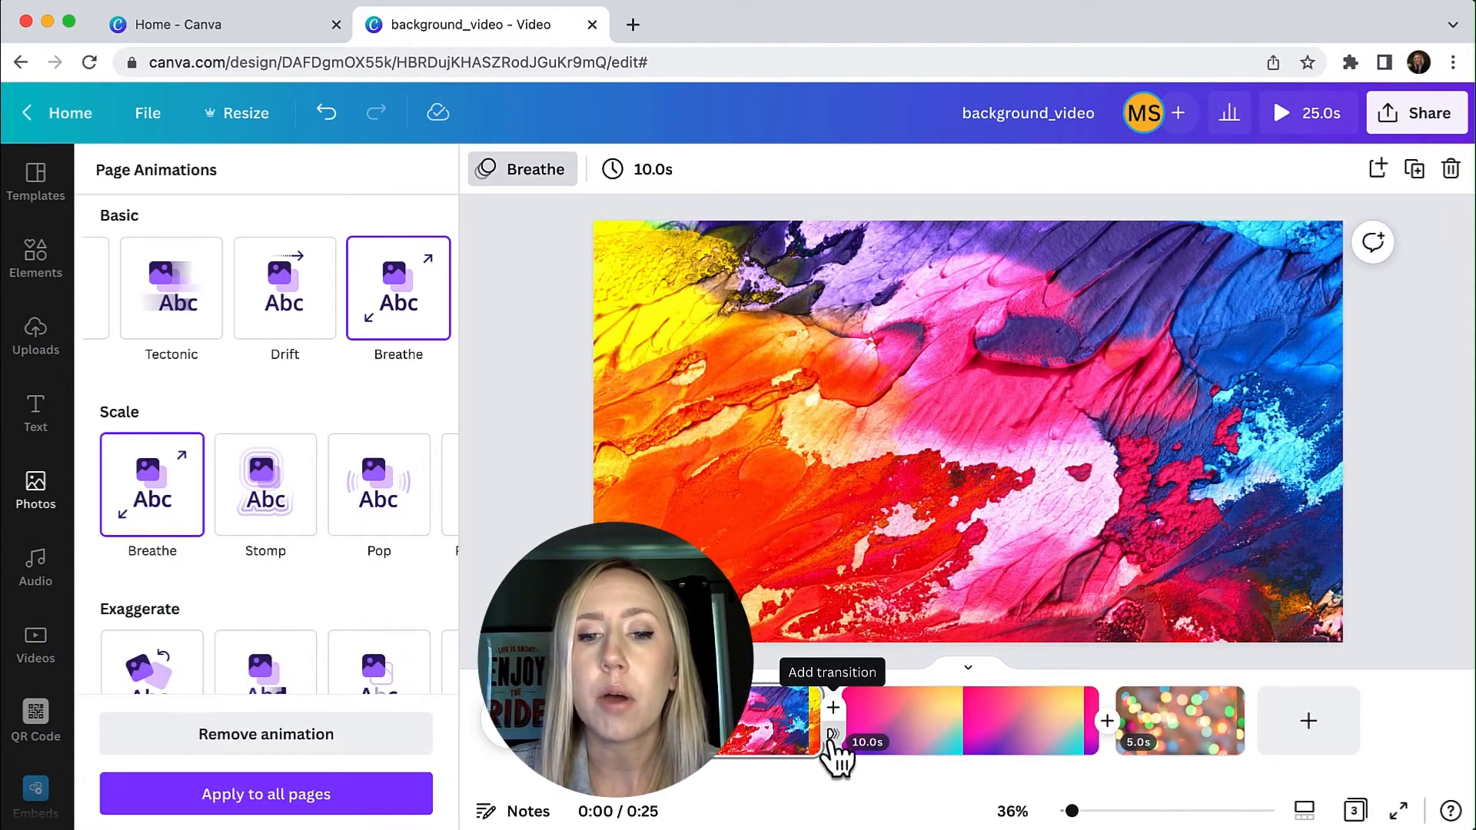
Add Match & Move transitions between the first and second and the second and third pages, and preview the video from the start
{"action": "left_click", "coordinate": [833, 734]}
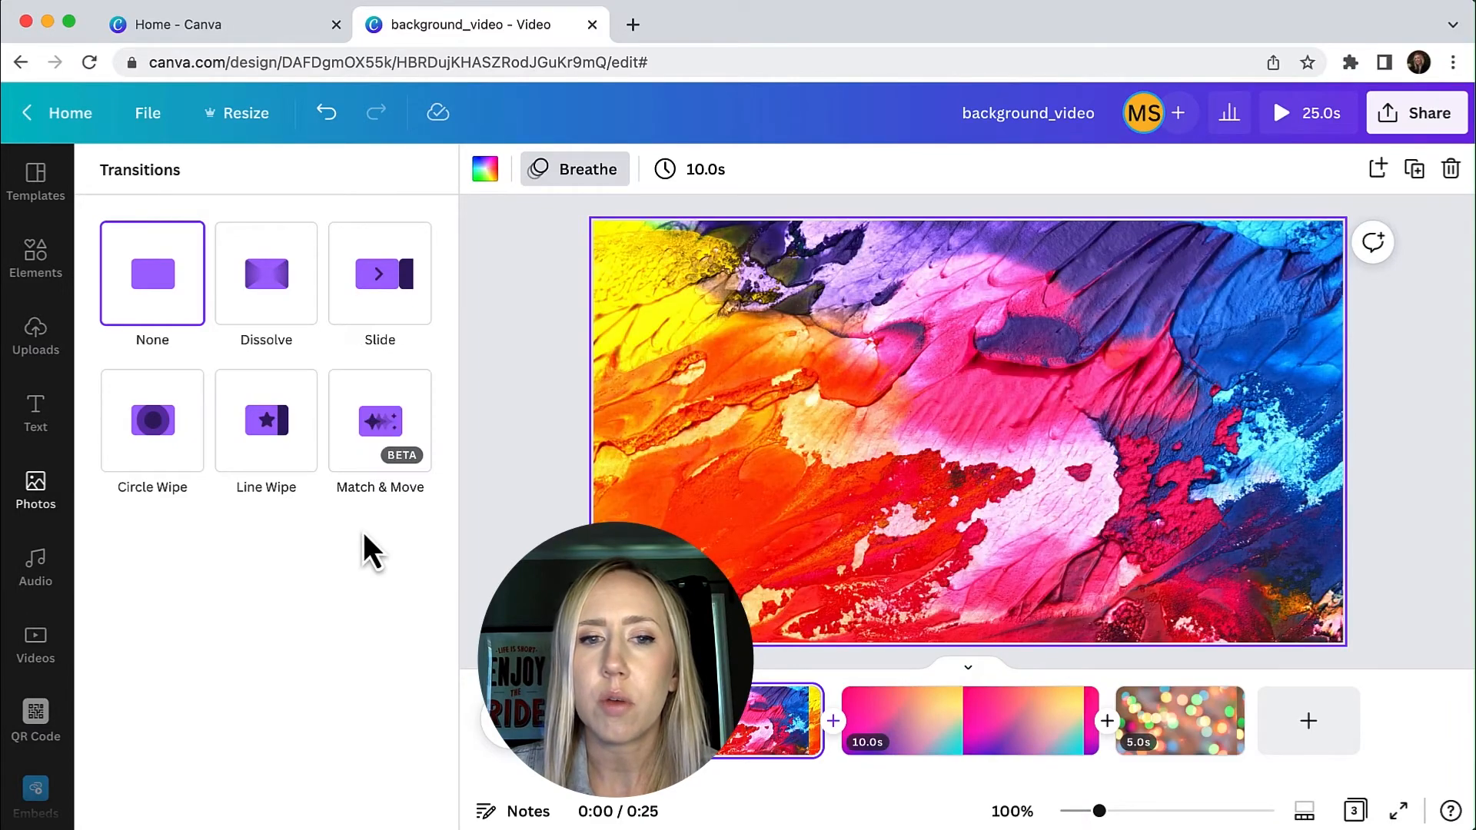
{"action": "left_click", "coordinate": [382, 461]}
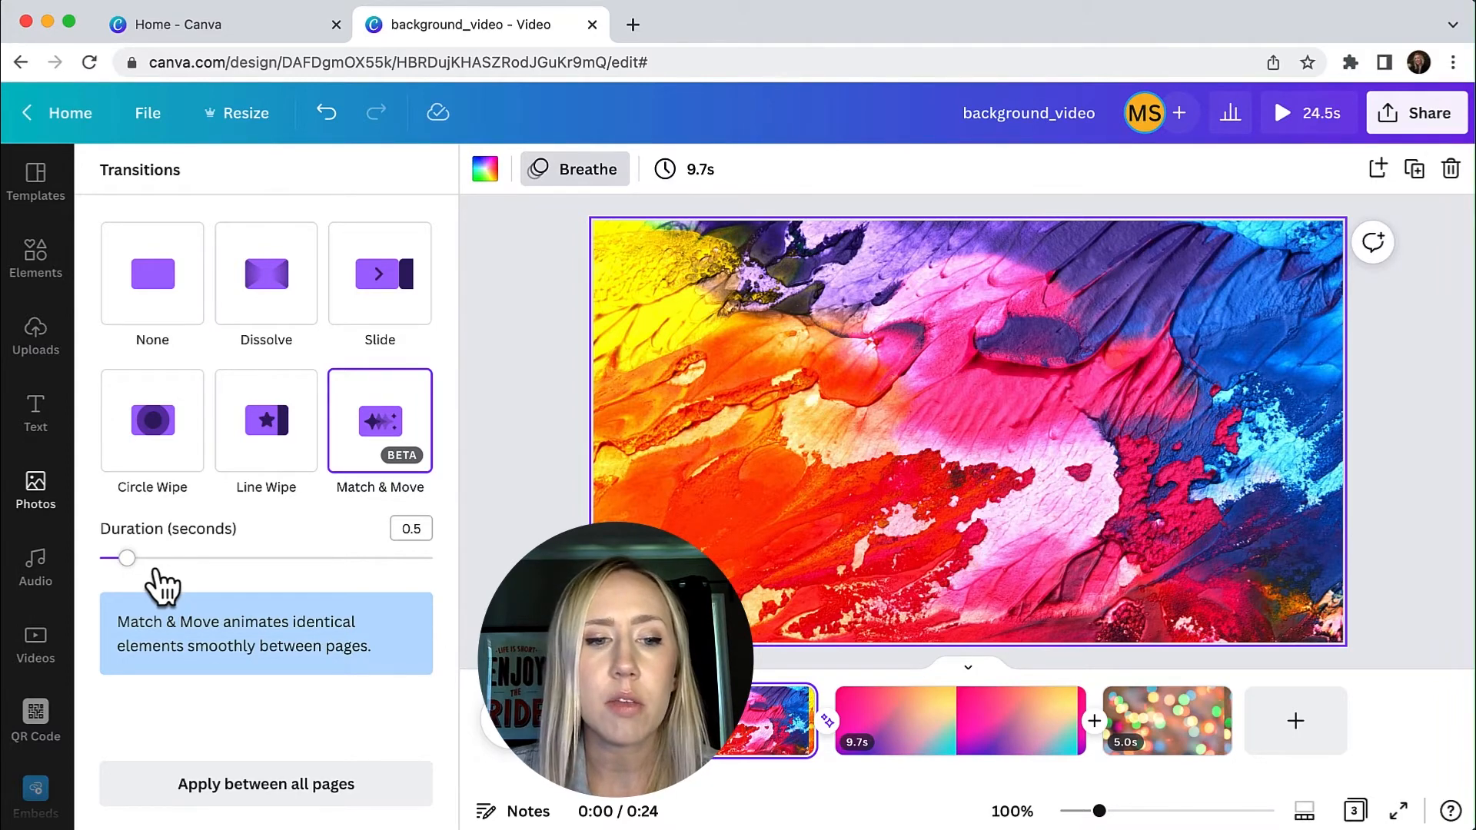
{"action": "left_click", "coordinate": [1095, 723]}
{"action": "left_click", "coordinate": [376, 450]}
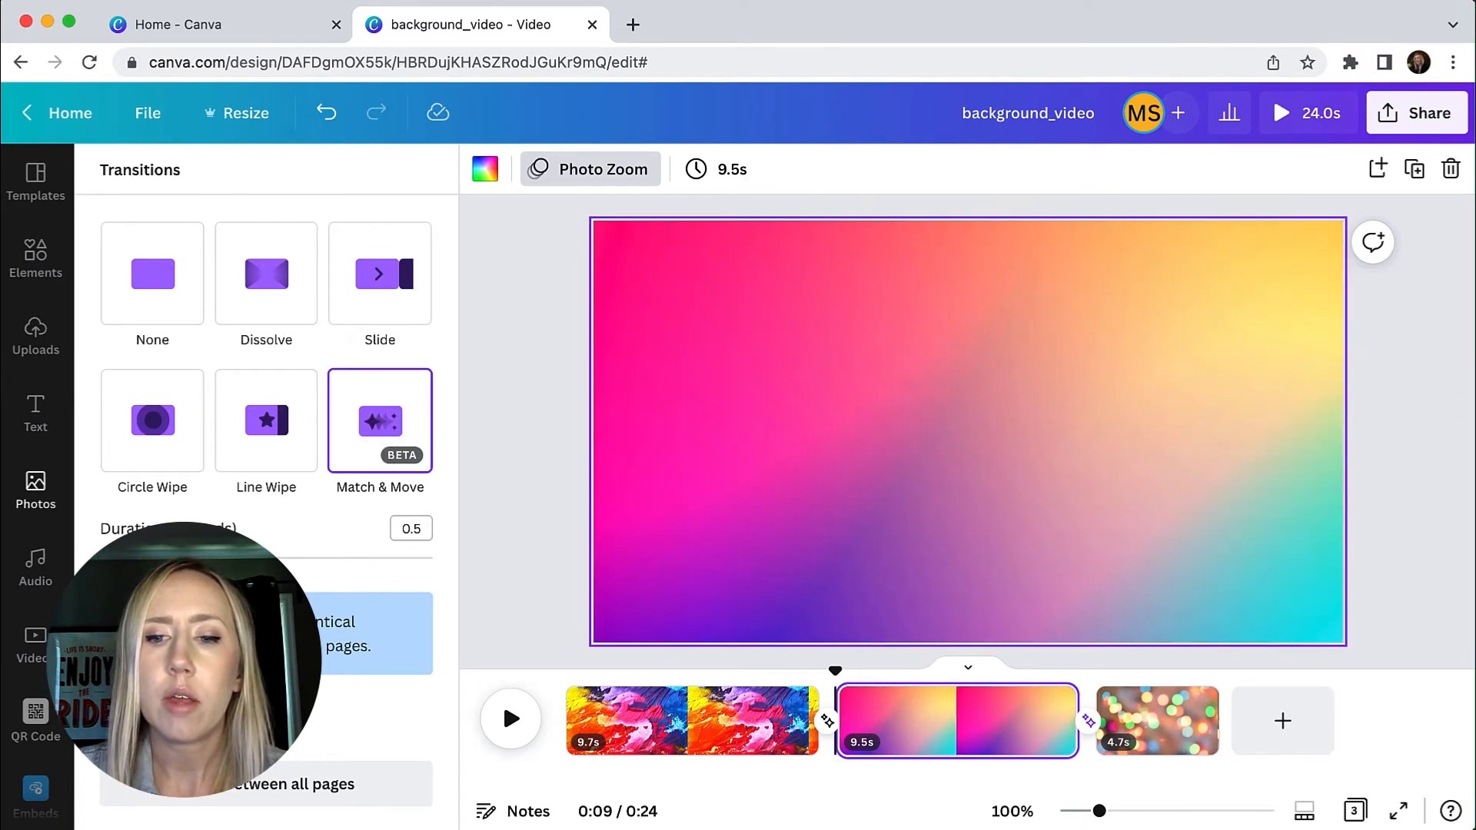
{"action": "left_click_drag", "start_coordinate": [835, 670], "coordinate": [564, 668]}
{"action": "left_click", "coordinate": [509, 722]}
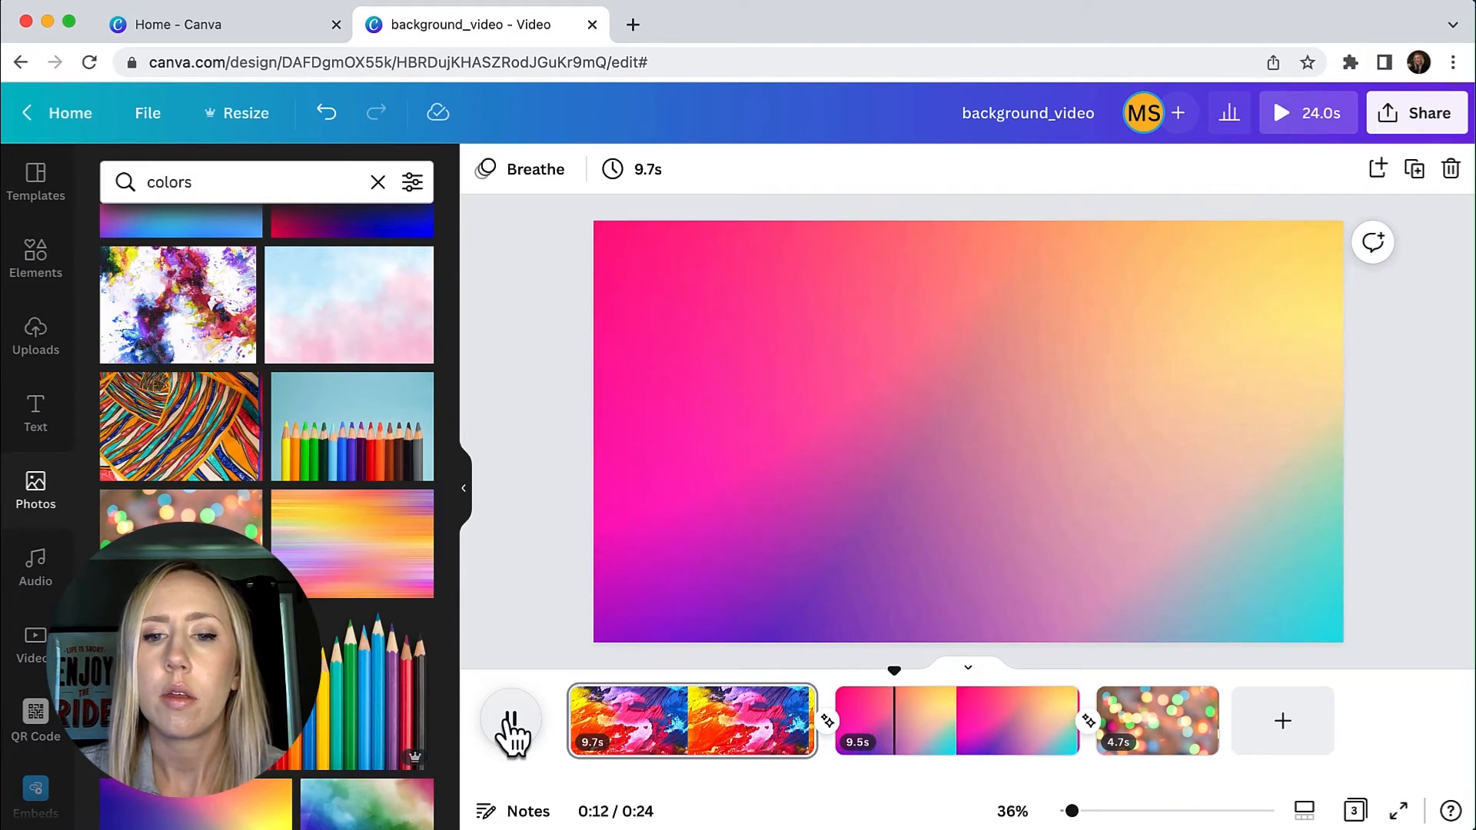
{"action": "left_click", "coordinate": [511, 719]}
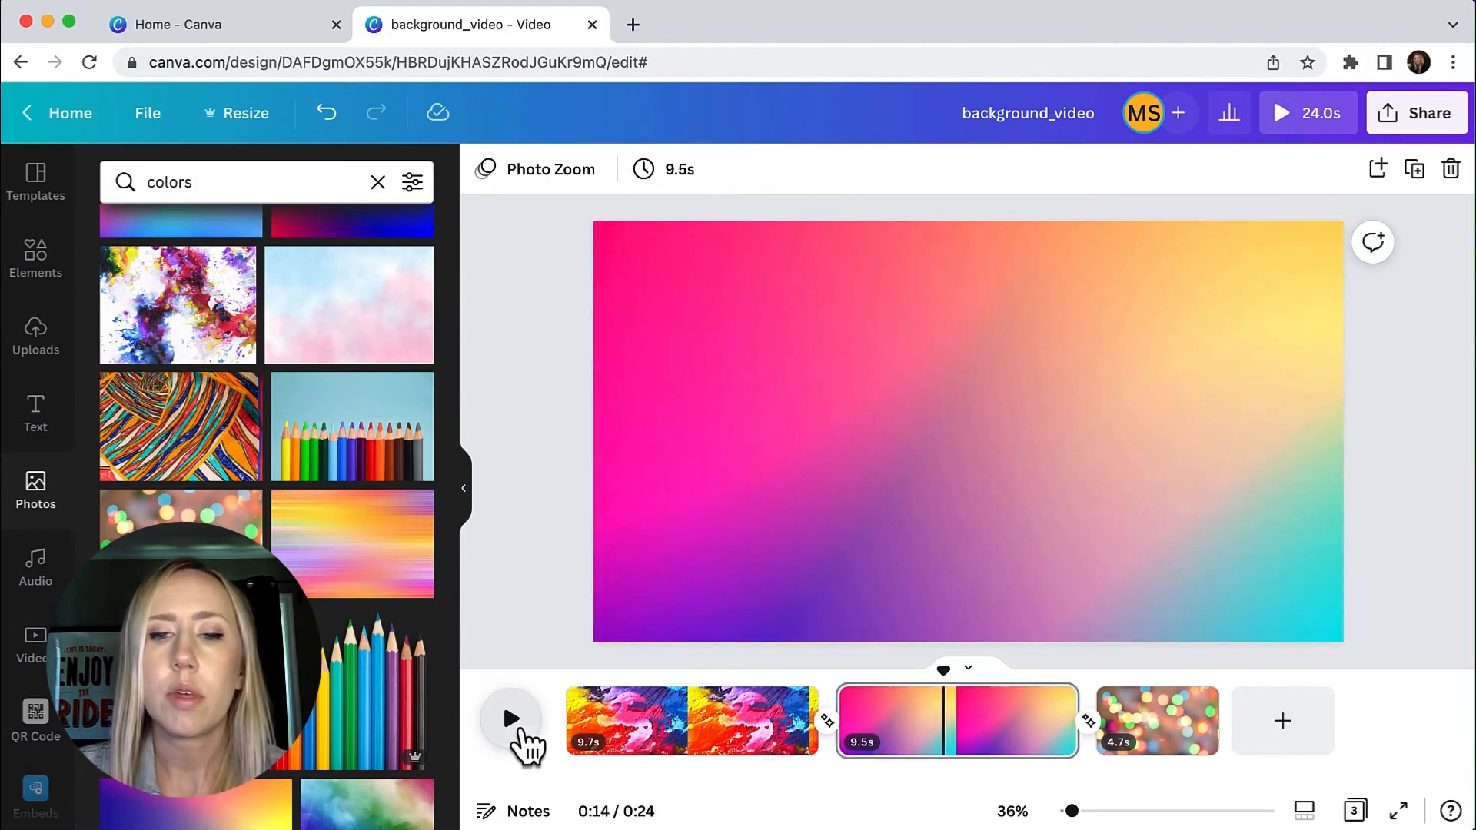
Change the gradient page's animation to Breathe and replay the video from the paint texture page
{"action": "left_click", "coordinate": [523, 170]}
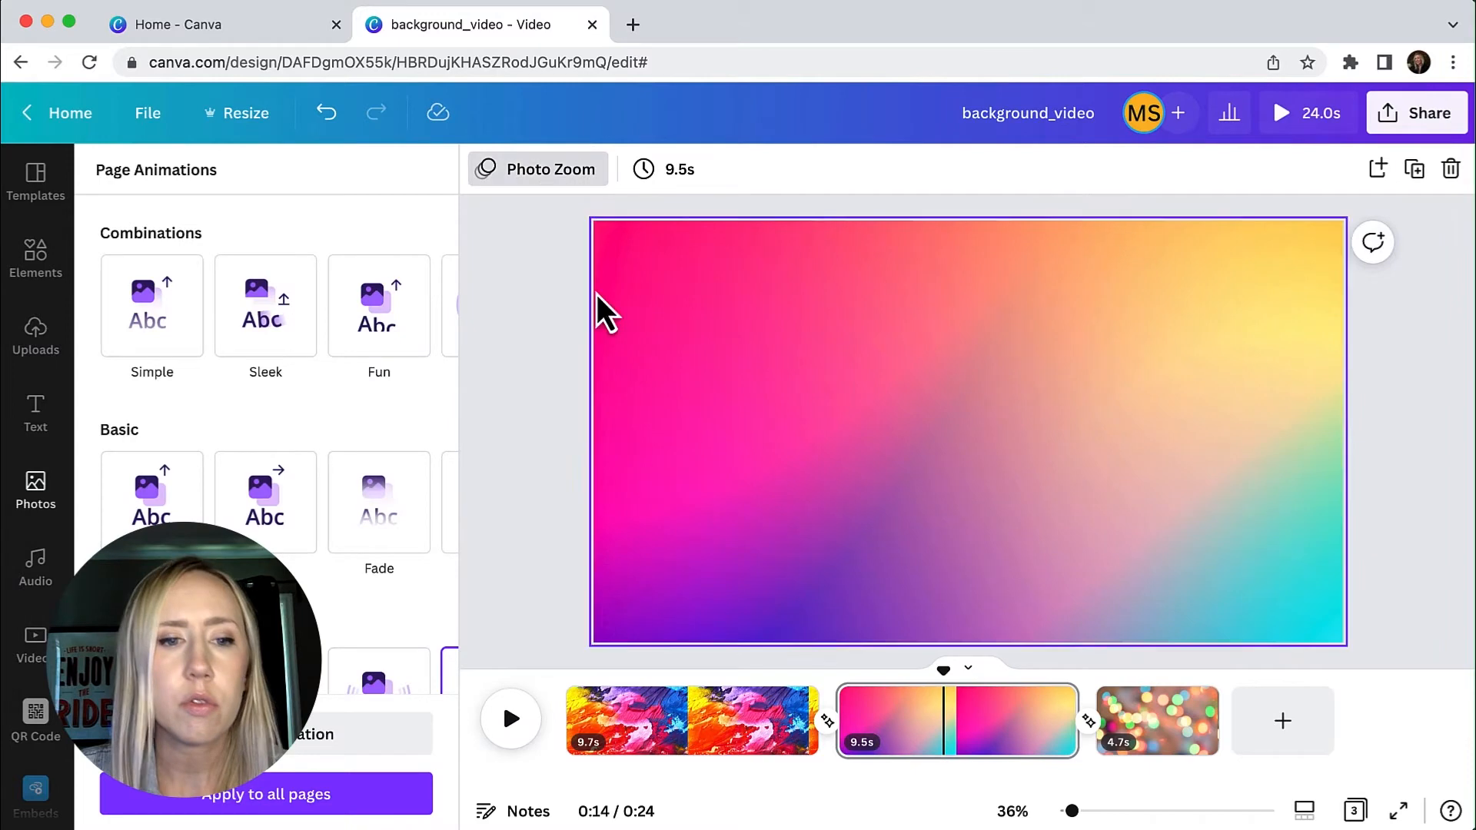
{"action": "scroll", "coordinate": [282, 443], "scroll_direction": "down", "scroll_amount": 2}
{"action": "scroll", "coordinate": [281, 462], "scroll_direction": "down", "scroll_amount": 2}
{"action": "scroll", "coordinate": [280, 461], "scroll_direction": "left", "scroll_amount": 3}
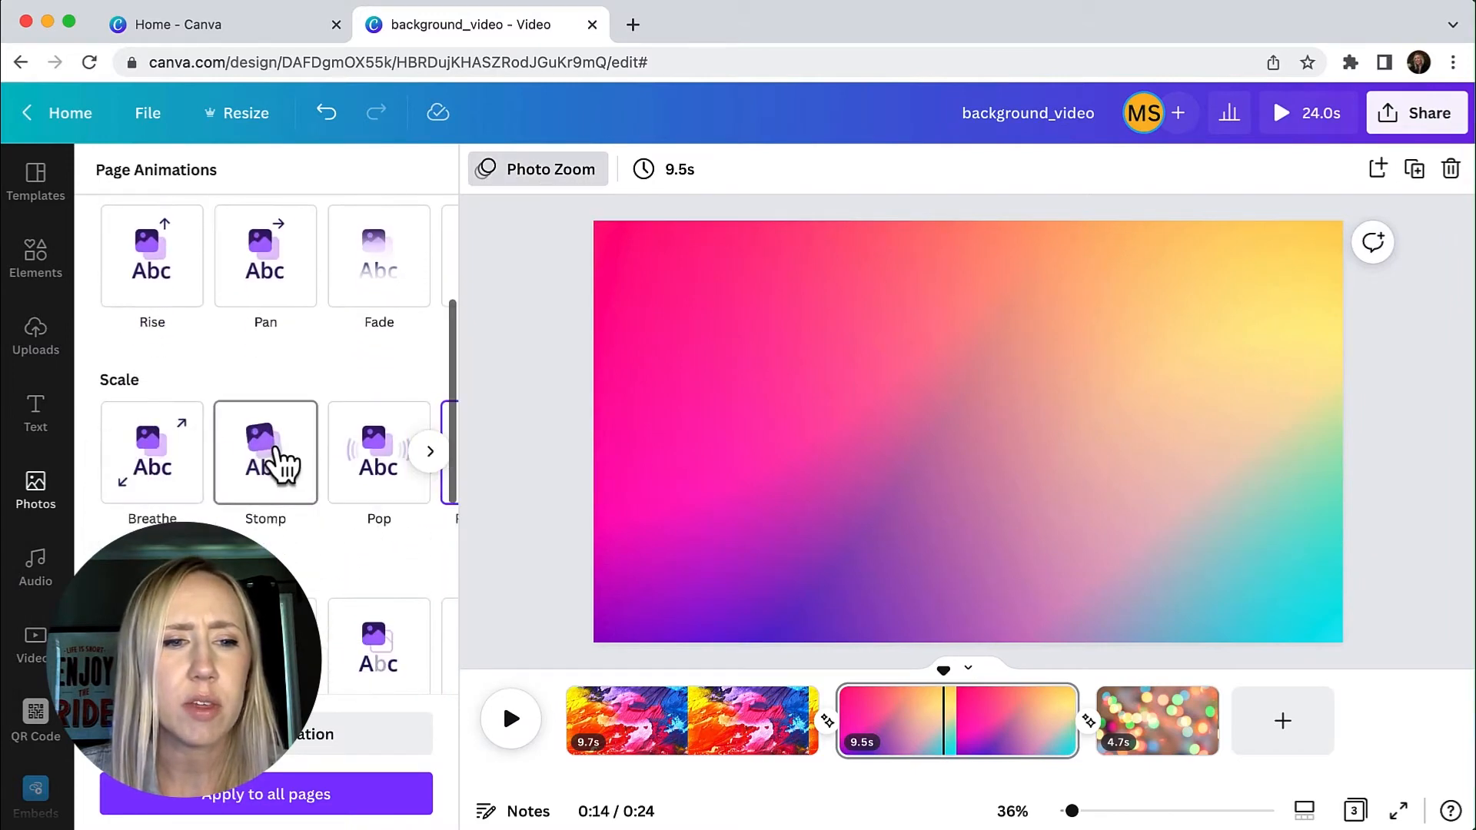
{"action": "left_click", "coordinate": [159, 478]}
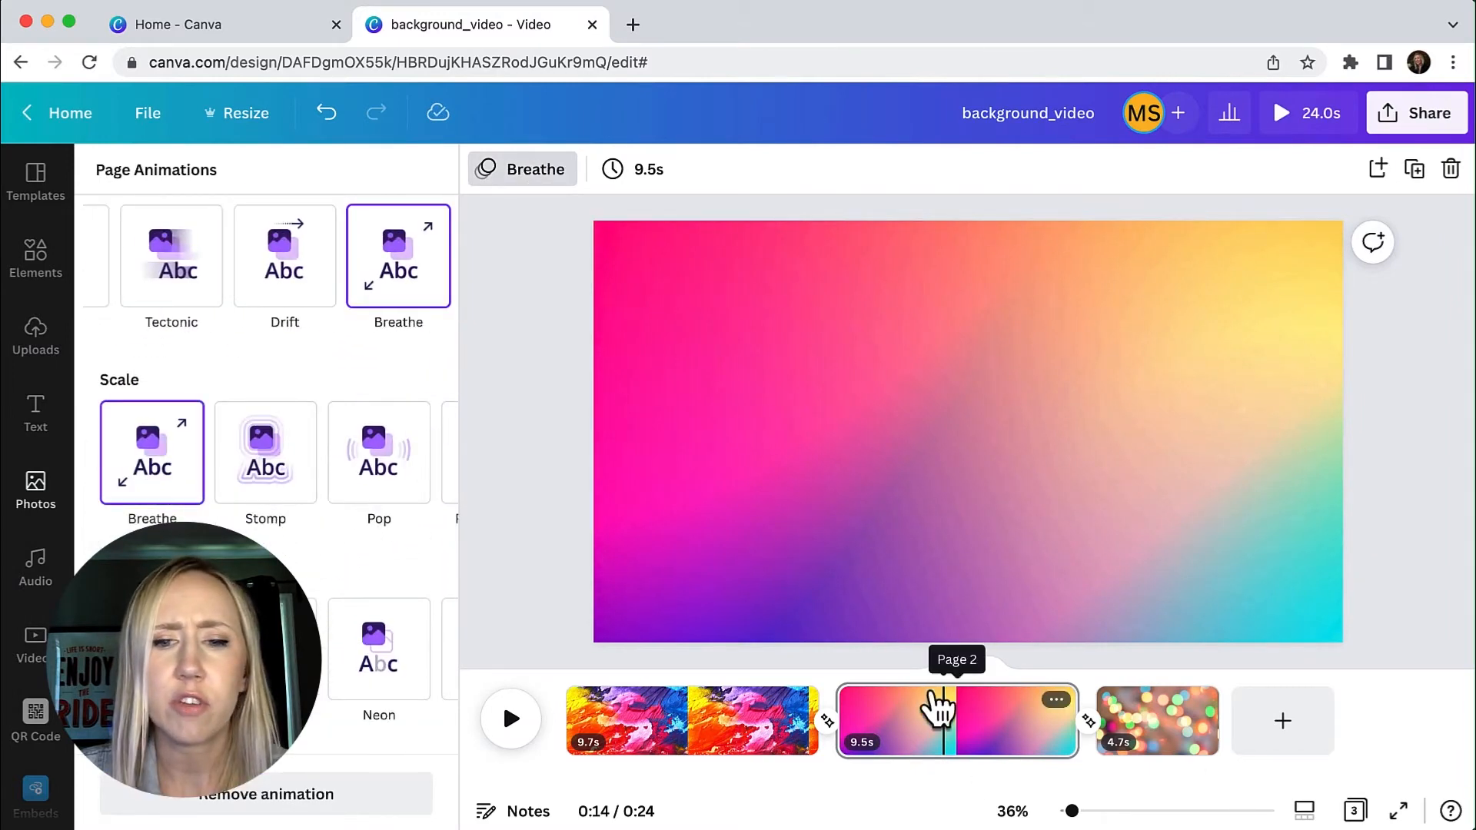
{"action": "left_click_drag", "start_coordinate": [944, 670], "coordinate": [749, 672]}
{"action": "left_click", "coordinate": [511, 718]}
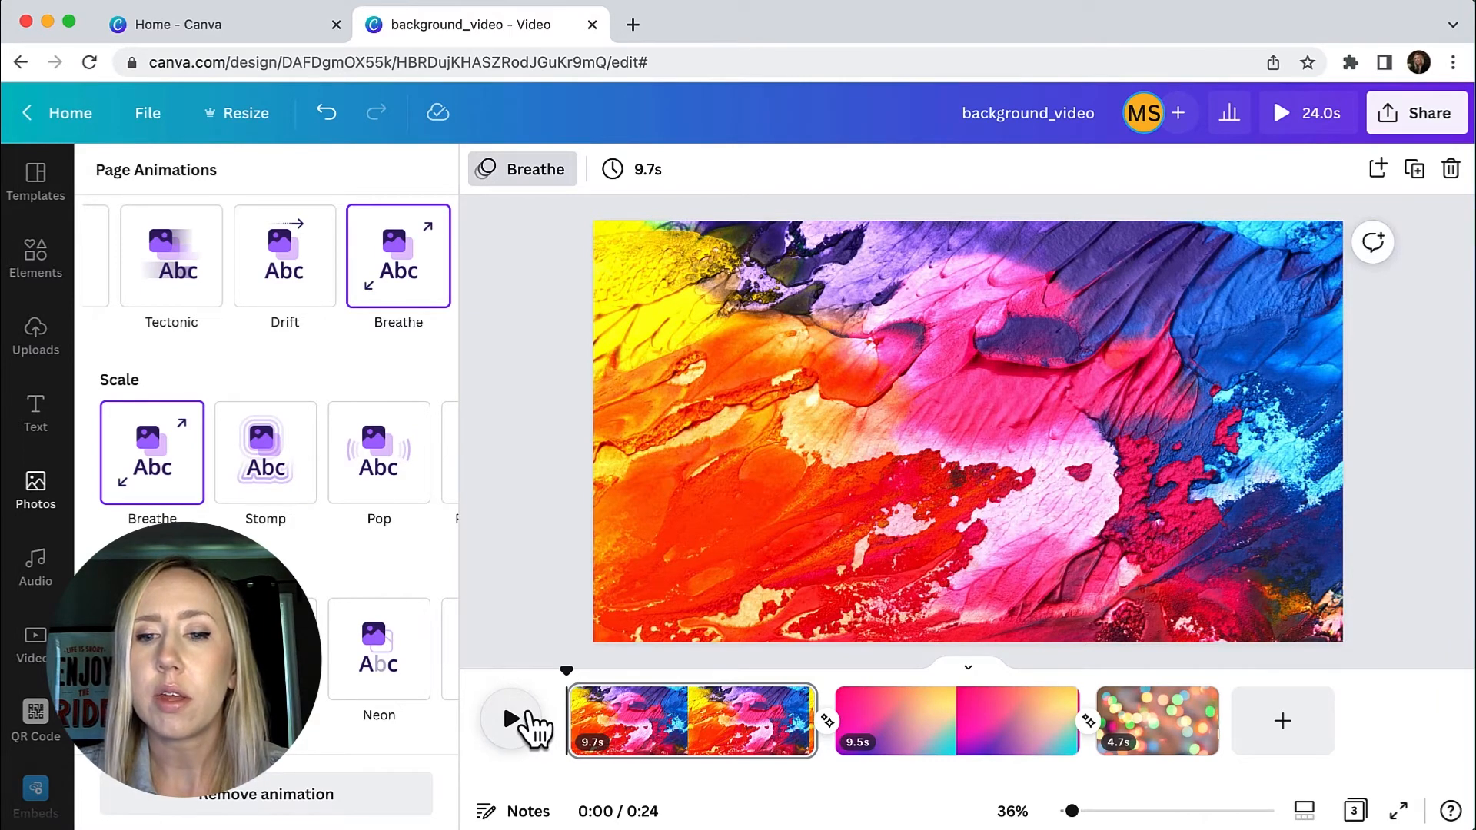
Extend the blurred lights page's duration to 10 seconds and replay the video from the start
{"action": "mouse_move", "coordinate": [1219, 726]}
{"action": "left_mouse_down"}
{"action": "mouse_move", "coordinate": [1278, 726]}
{"action": "mouse_move", "coordinate": [1233, 726]}
{"action": "left_mouse_up"}
{"action": "left_click_drag", "start_coordinate": [1231, 727], "coordinate": [1225, 728]}
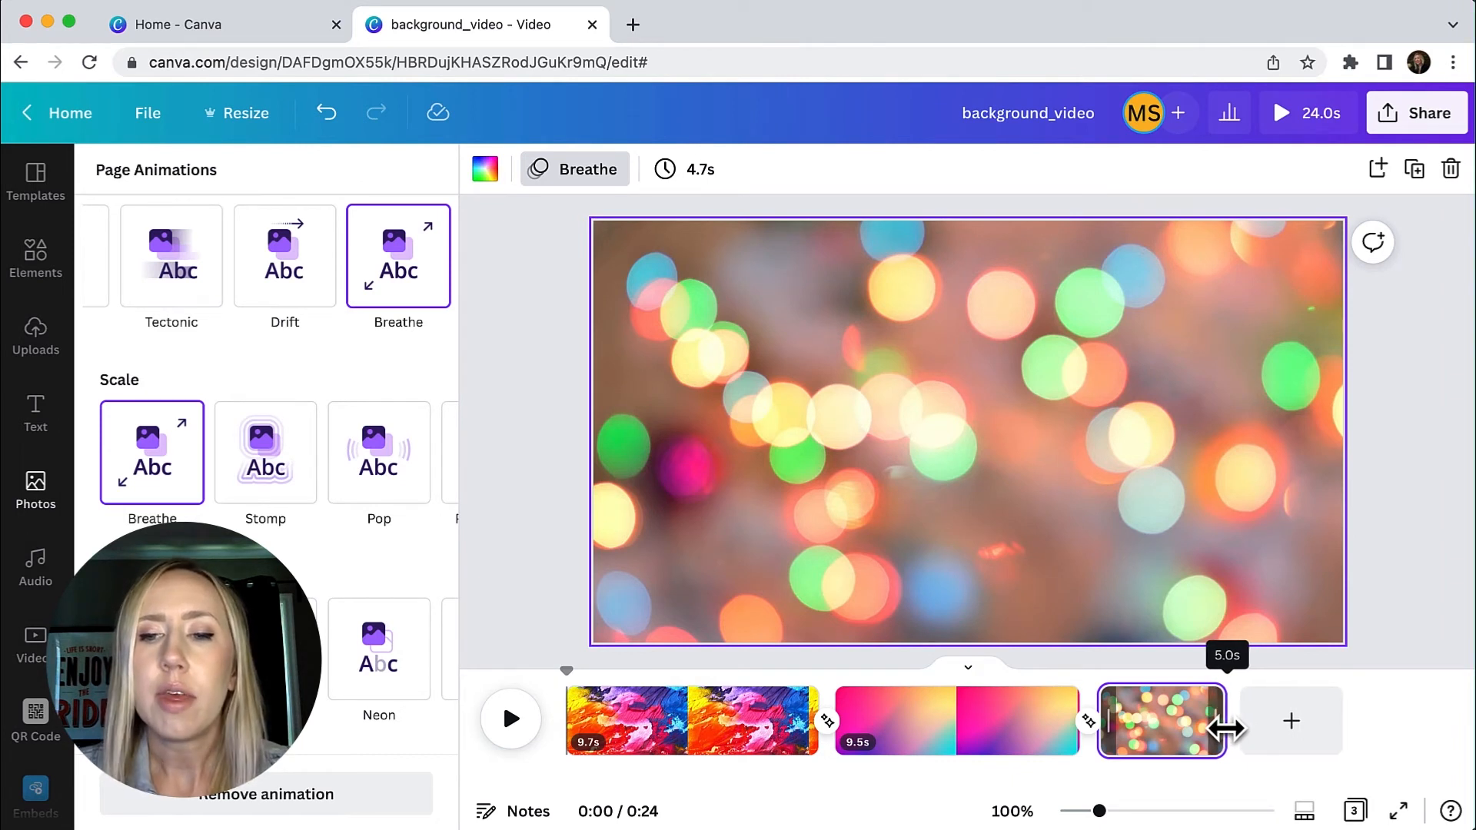
{"action": "left_click_drag", "start_coordinate": [1225, 728], "coordinate": [1317, 722]}
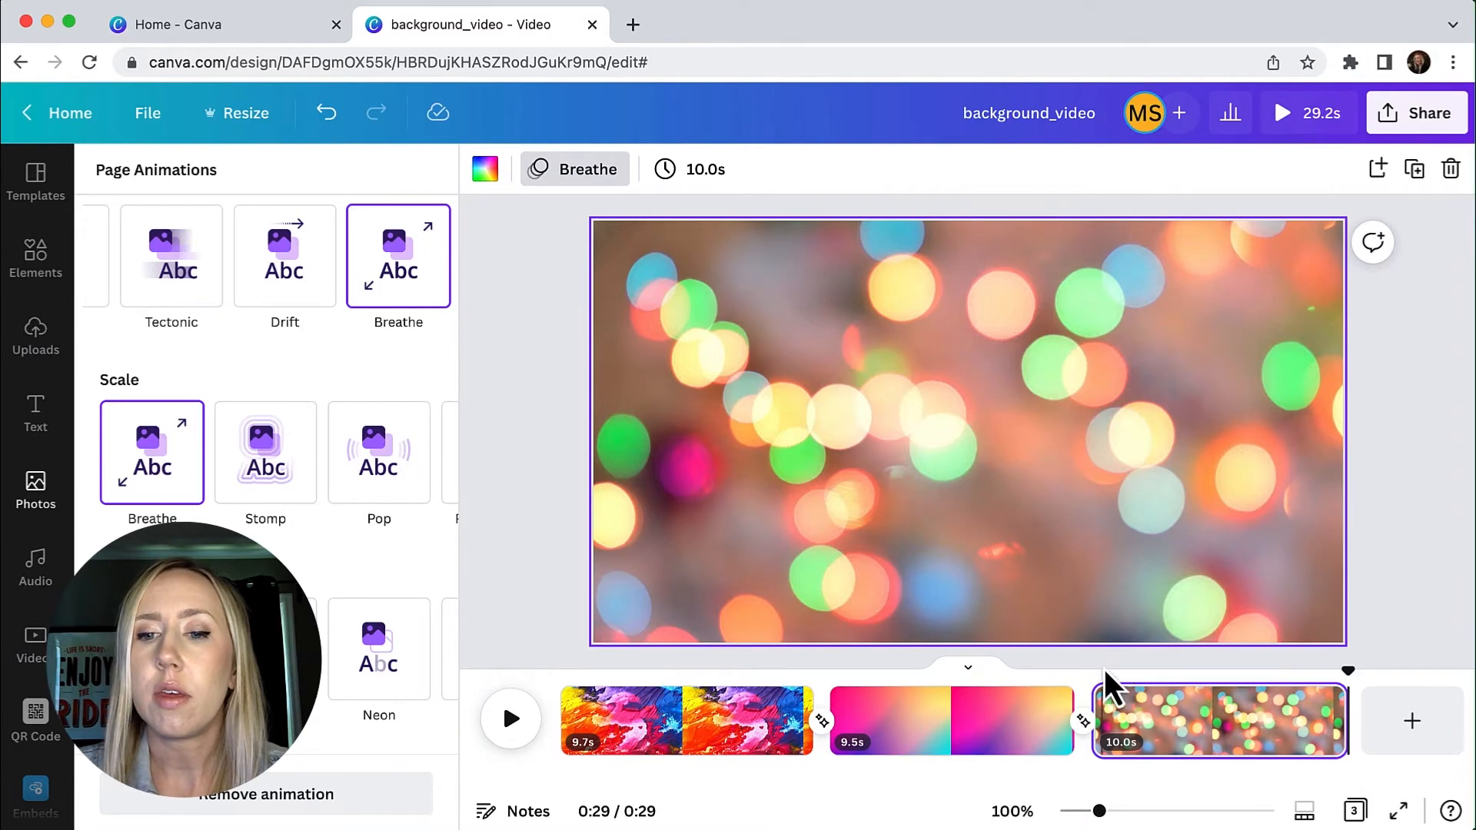
{"action": "left_click_drag", "start_coordinate": [1349, 671], "coordinate": [1074, 682]}
{"action": "left_click", "coordinate": [526, 738]}
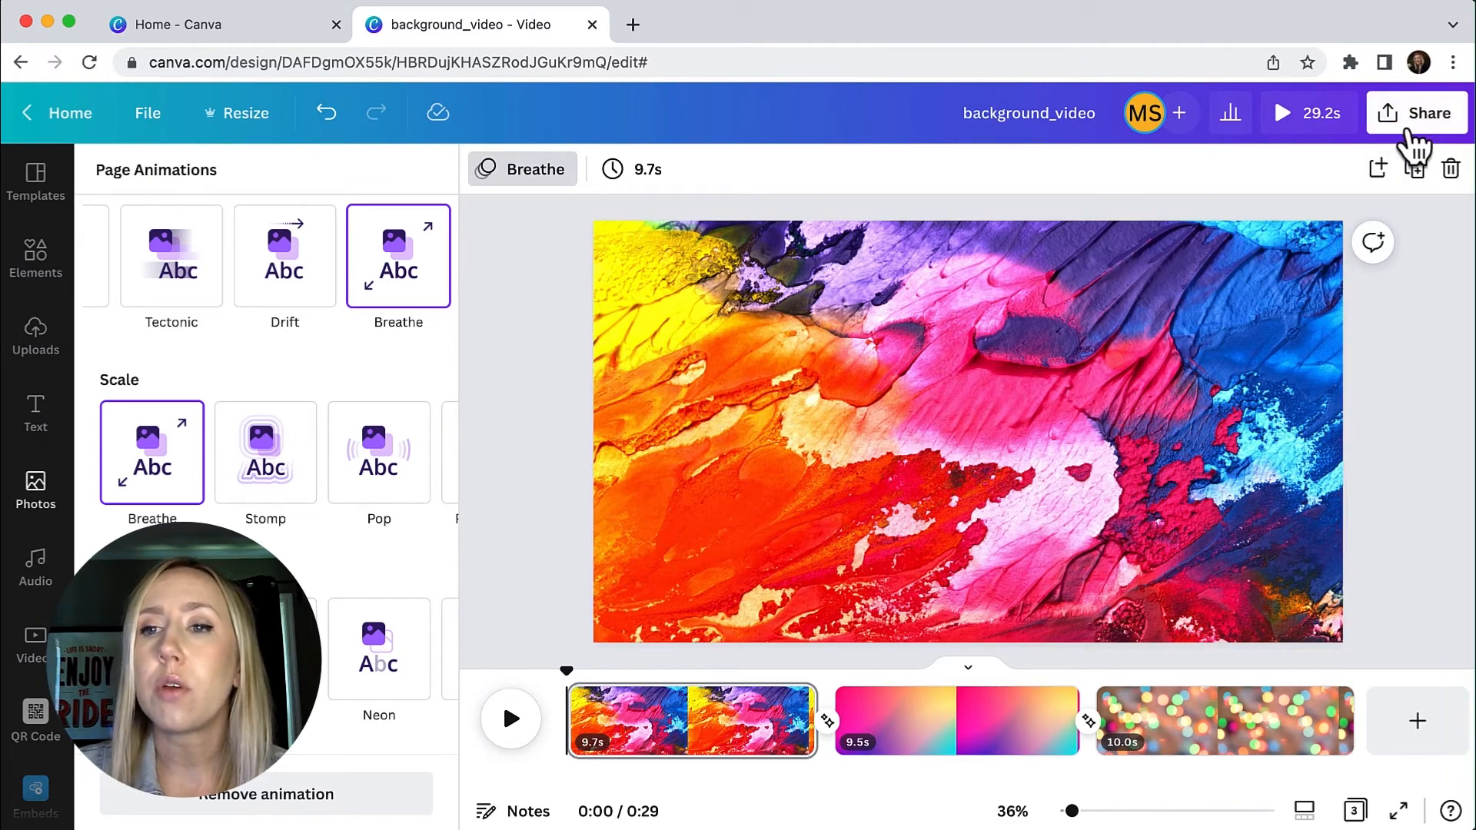
Download all three pages as an MP4 video and switch to the Code Some Stuff WordPress site
{"action": "left_click", "coordinate": [1410, 123]}
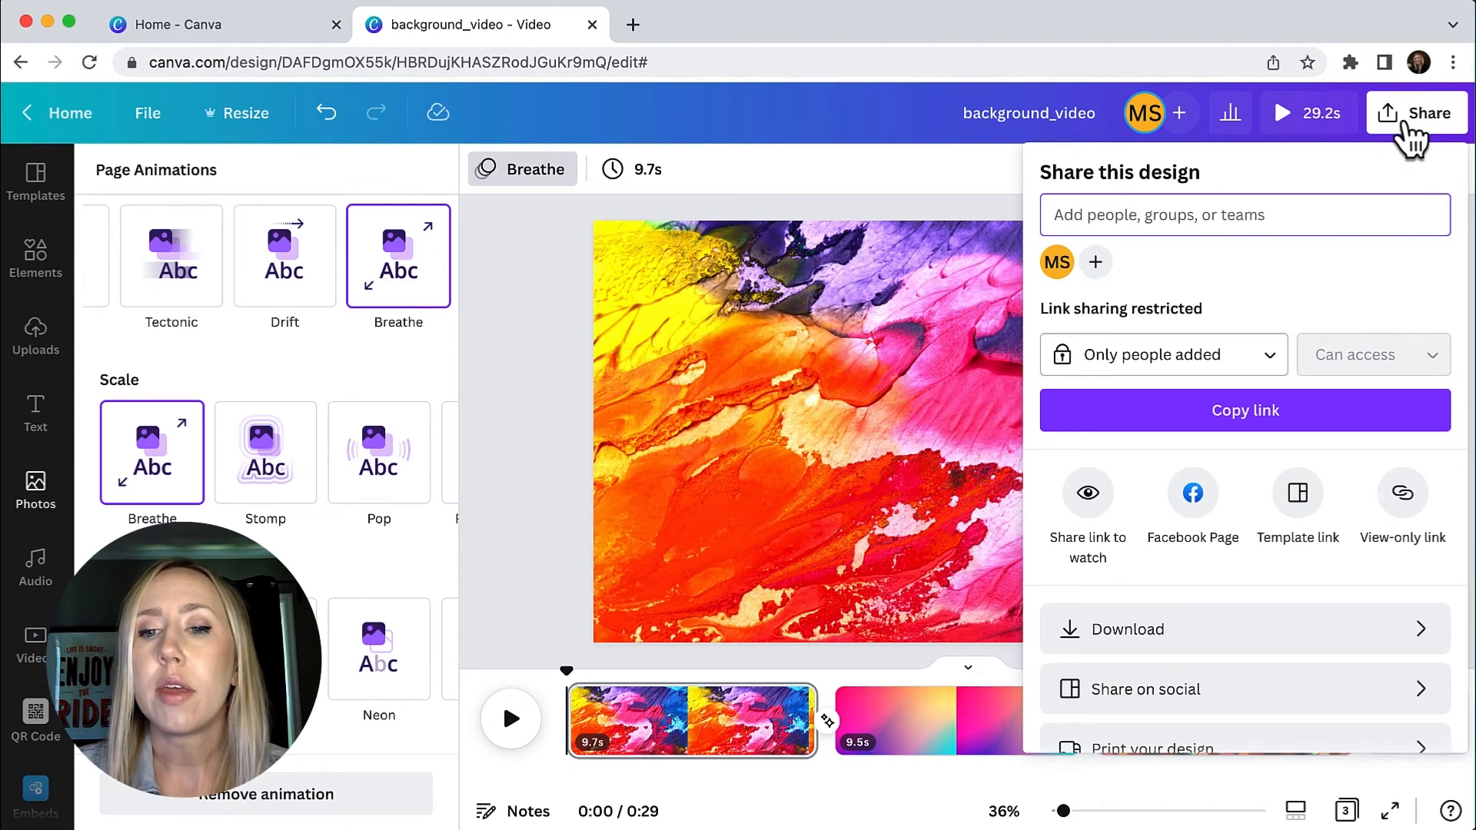
{"action": "left_click", "coordinate": [1252, 636]}
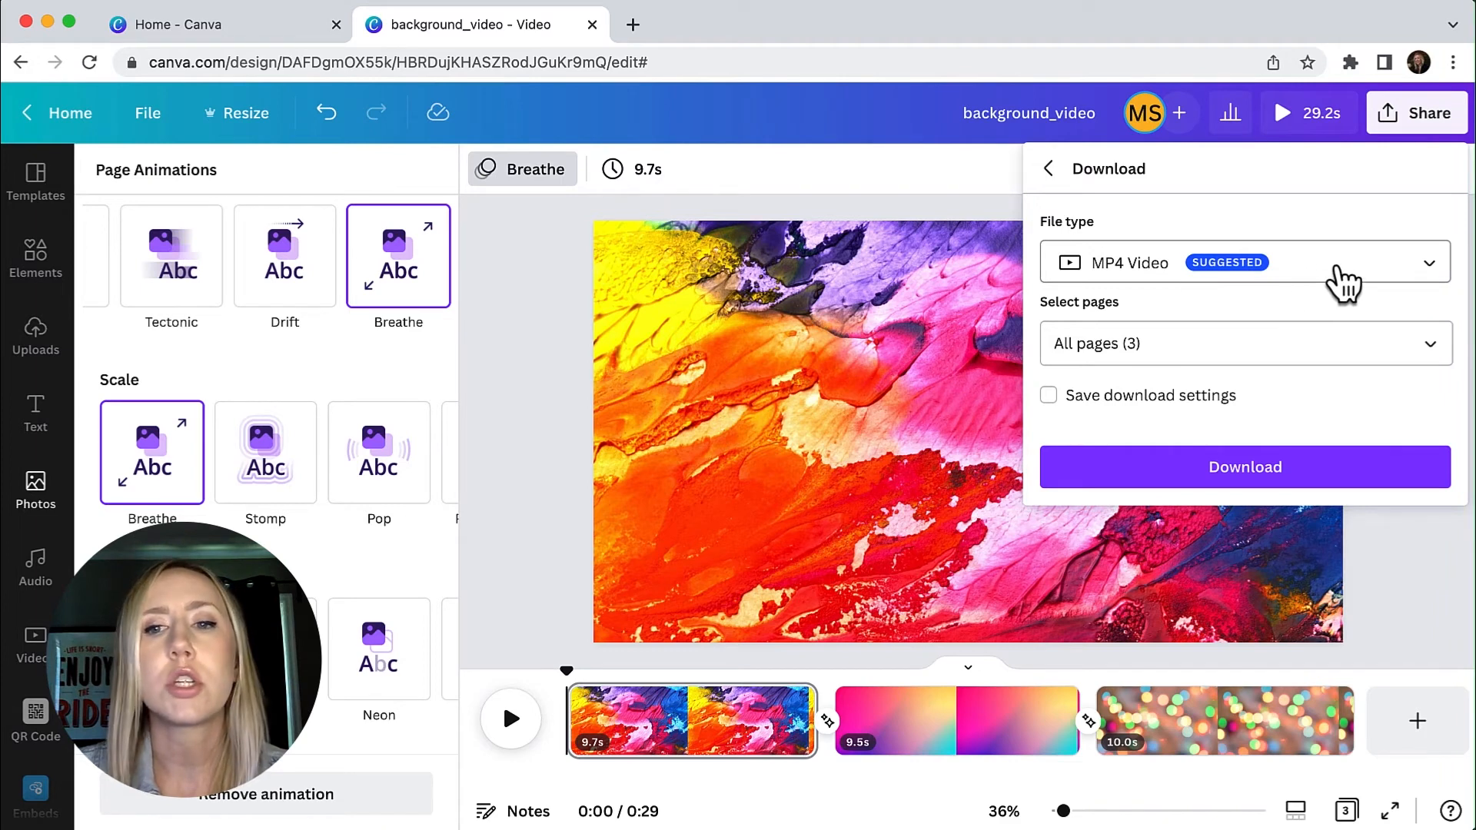
{"action": "left_click", "coordinate": [1282, 473]}
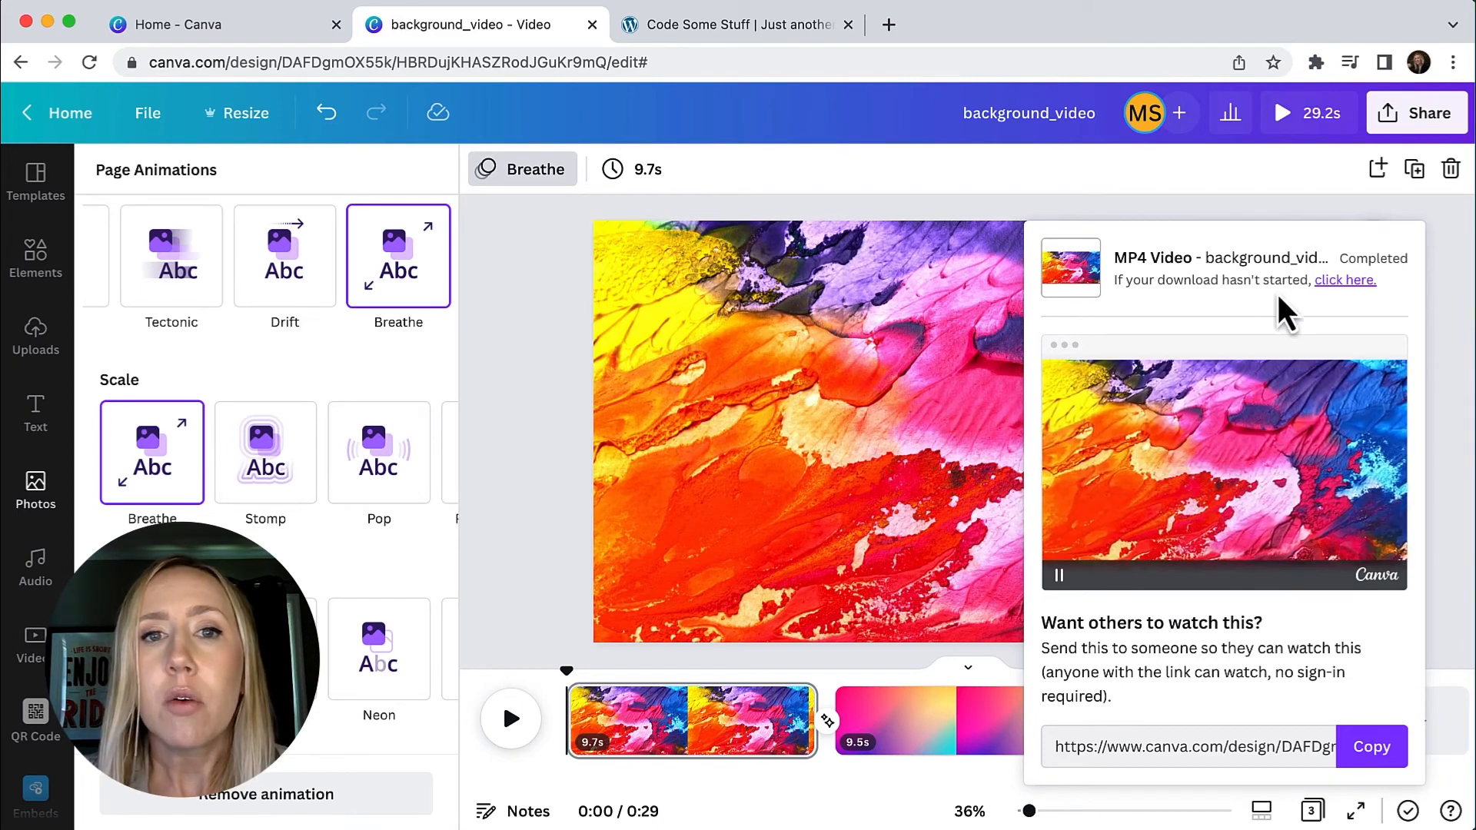
{"action": "left_click", "coordinate": [768, 27]}
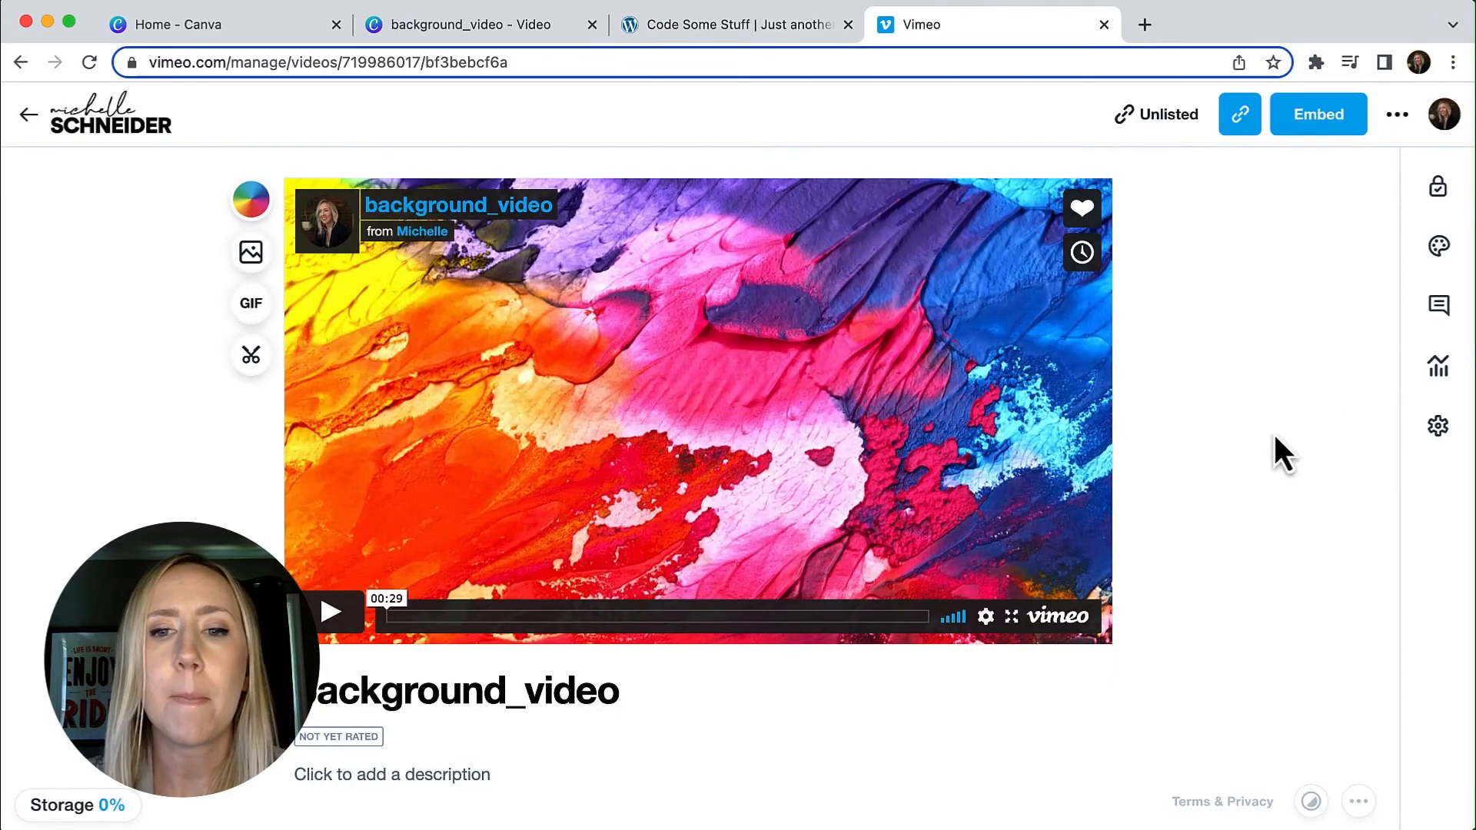
In Vimeo, copy the HD 1080p mp4 video file link from background_video's advanced distribution settings
{"action": "left_click", "coordinate": [1439, 436]}
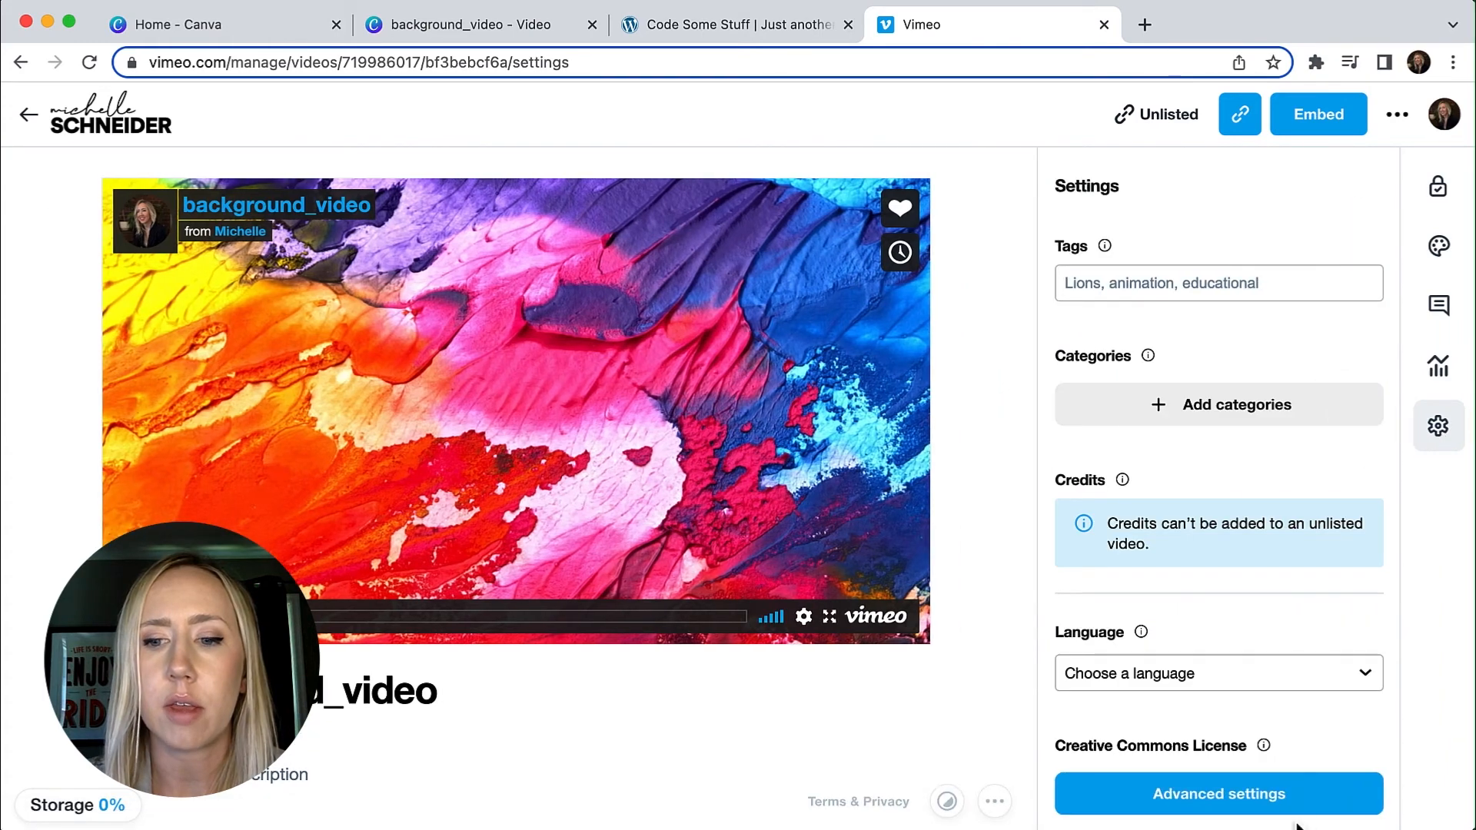
{"action": "left_click", "coordinate": [1280, 807]}
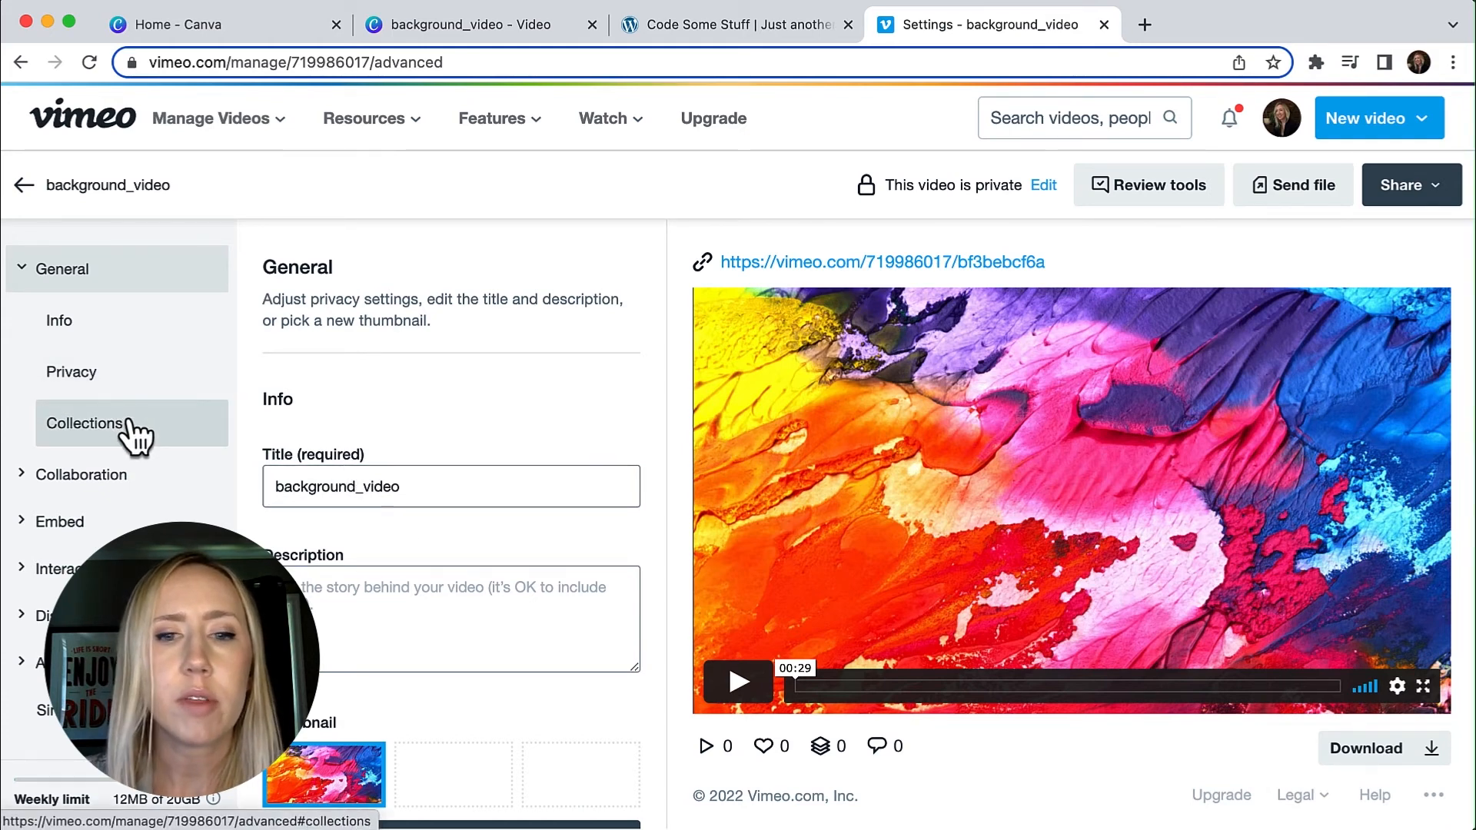
{"action": "scroll", "coordinate": [192, 491], "scroll_direction": "down", "scroll_amount": 2}
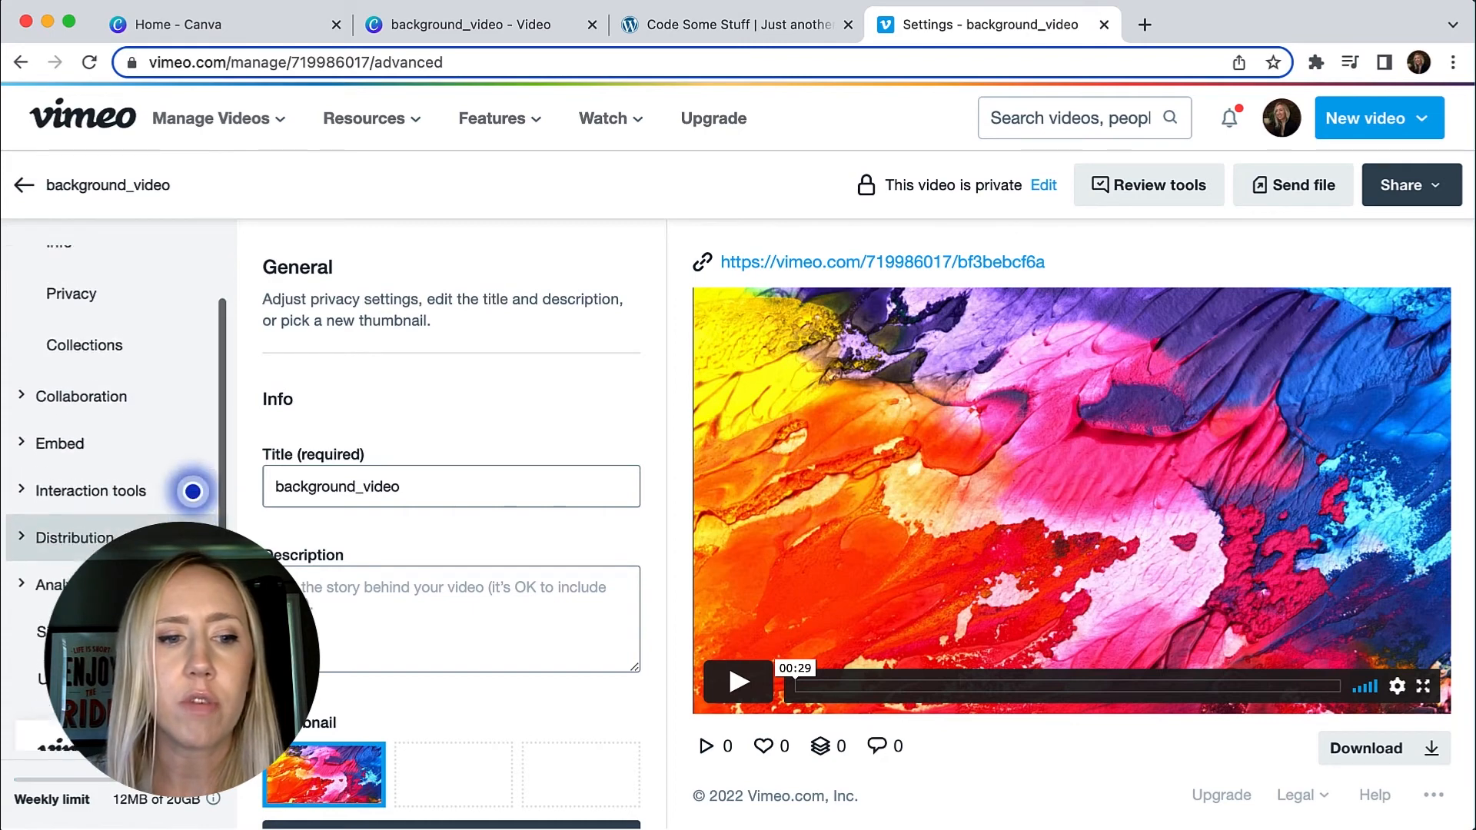
{"action": "scroll", "coordinate": [157, 584], "scroll_direction": "down", "scroll_amount": 5}
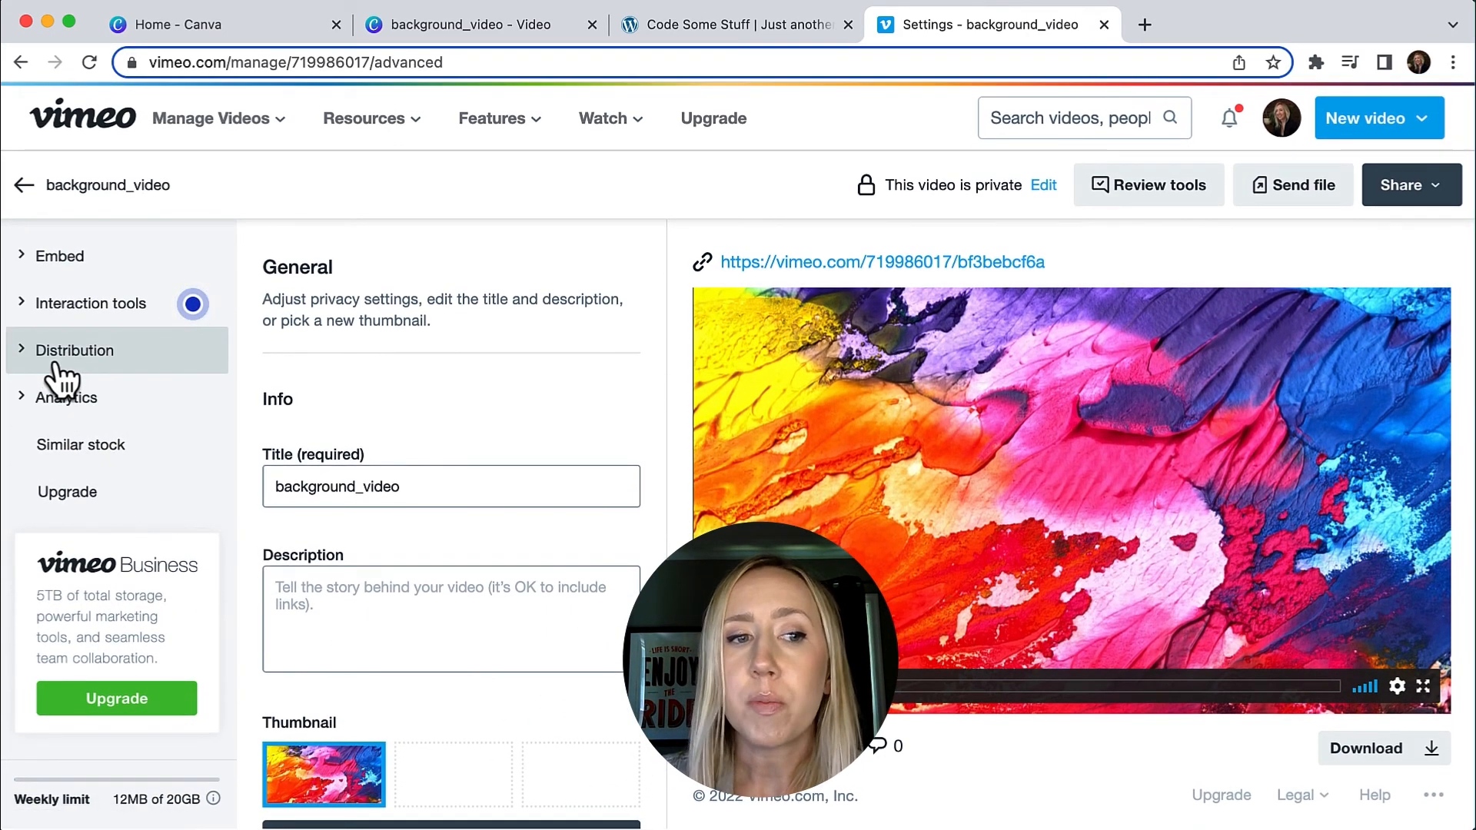
{"action": "left_click", "coordinate": [56, 368]}
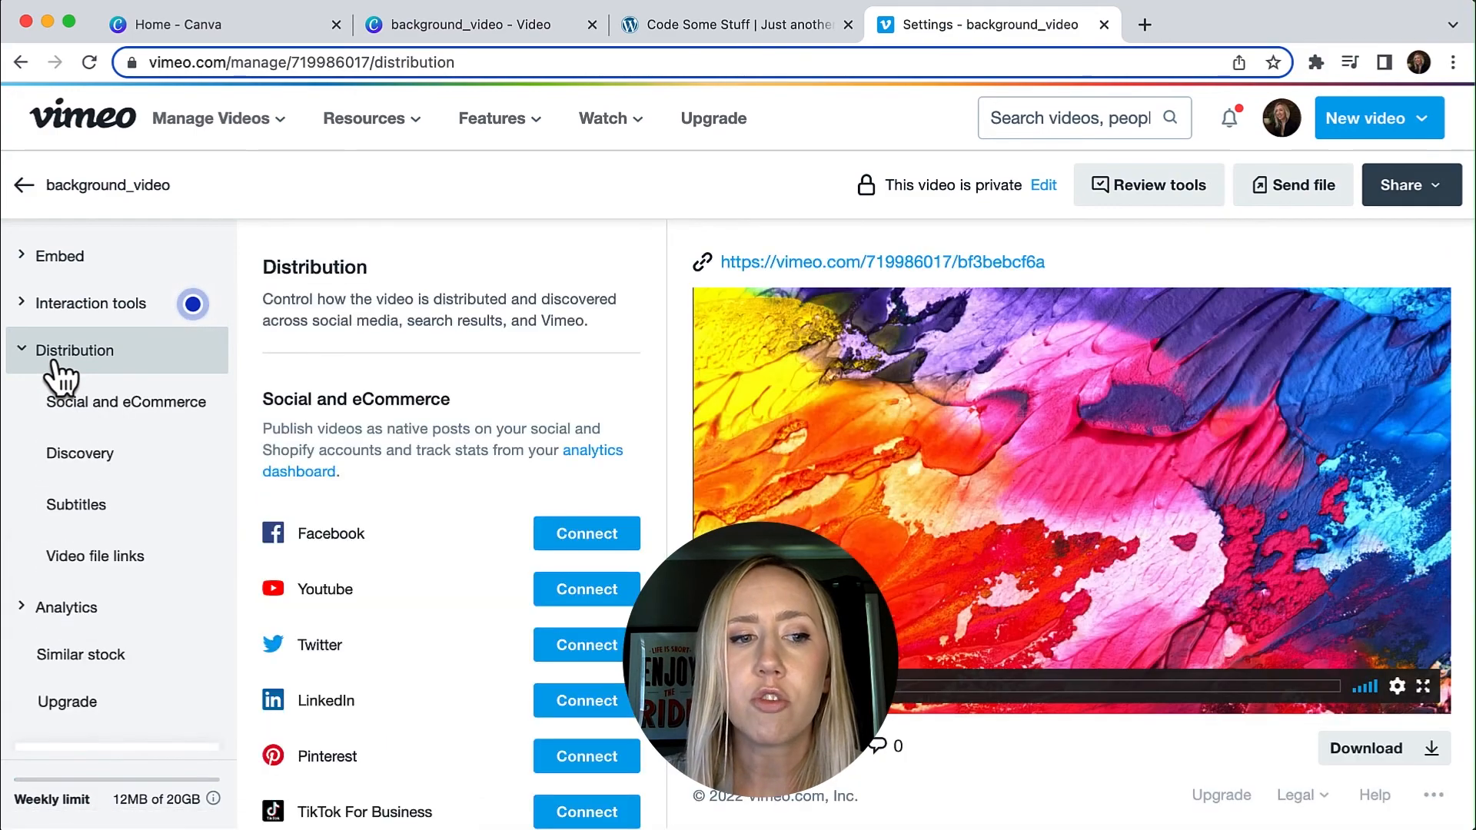
{"action": "scroll", "coordinate": [428, 461], "scroll_direction": "down", "scroll_amount": 6}
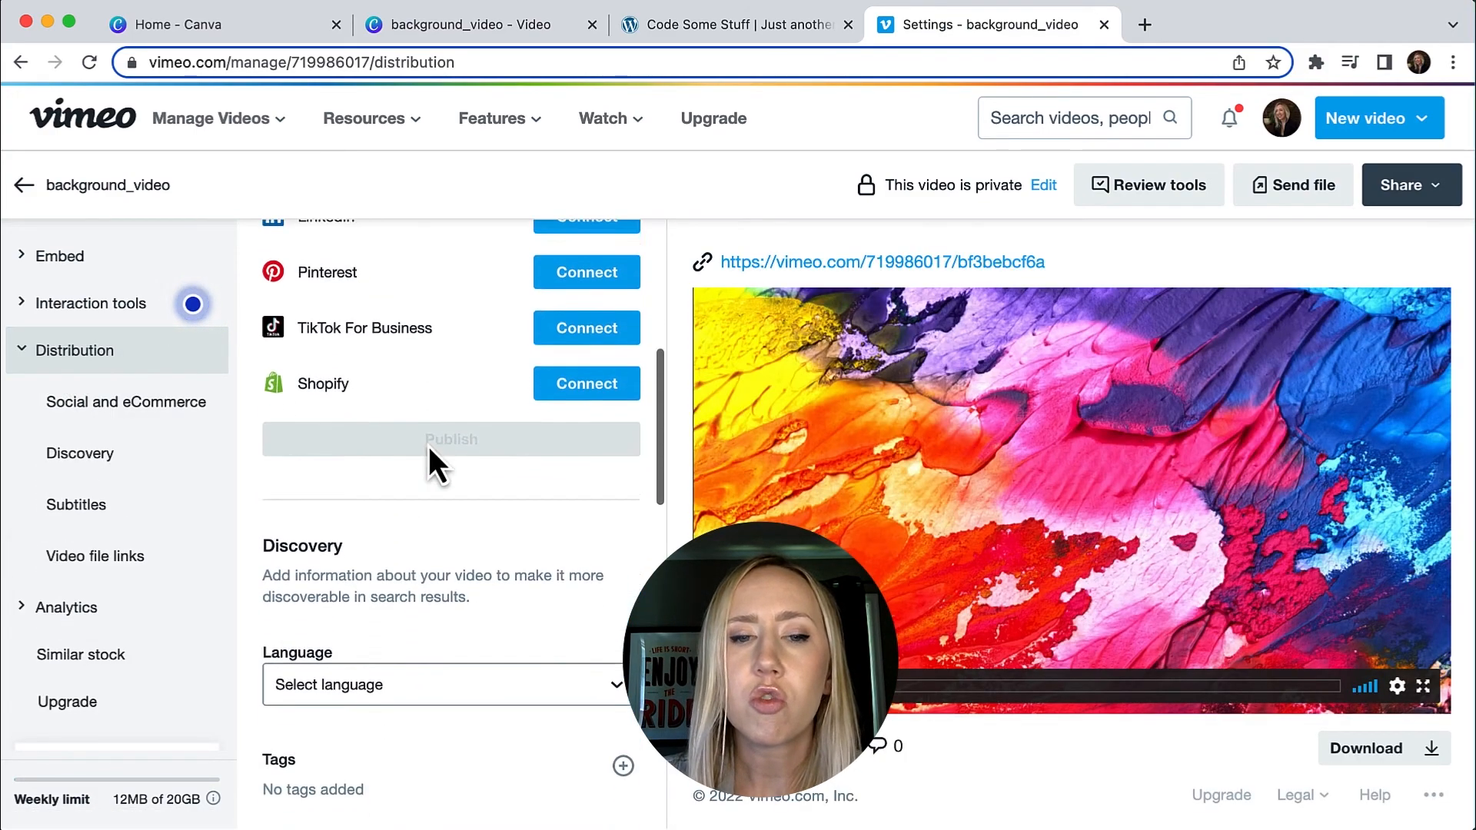
{"action": "scroll", "coordinate": [428, 450], "scroll_direction": "down", "scroll_amount": 10}
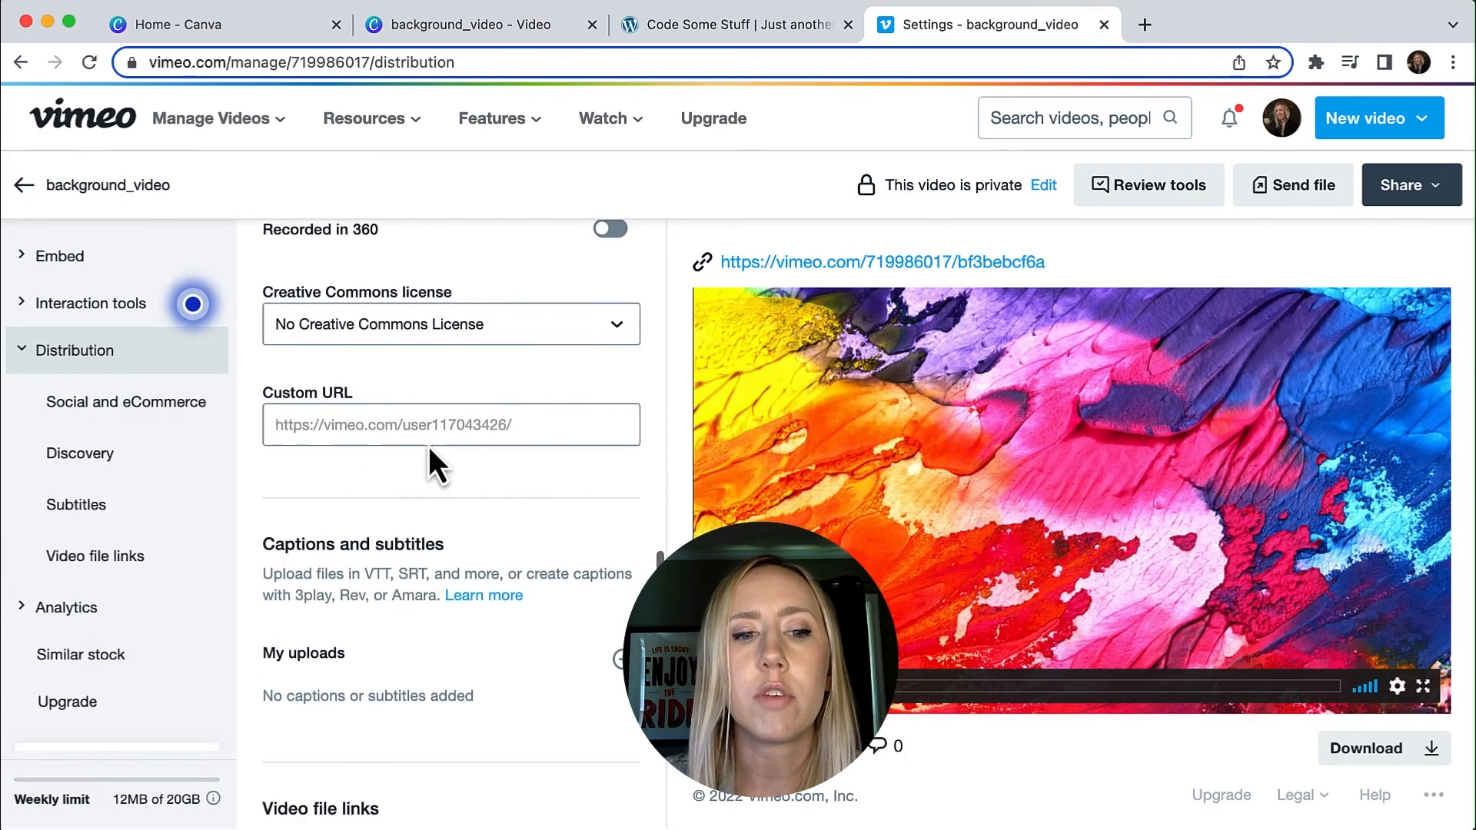
{"action": "scroll", "coordinate": [427, 445], "scroll_direction": "down", "scroll_amount": 6}
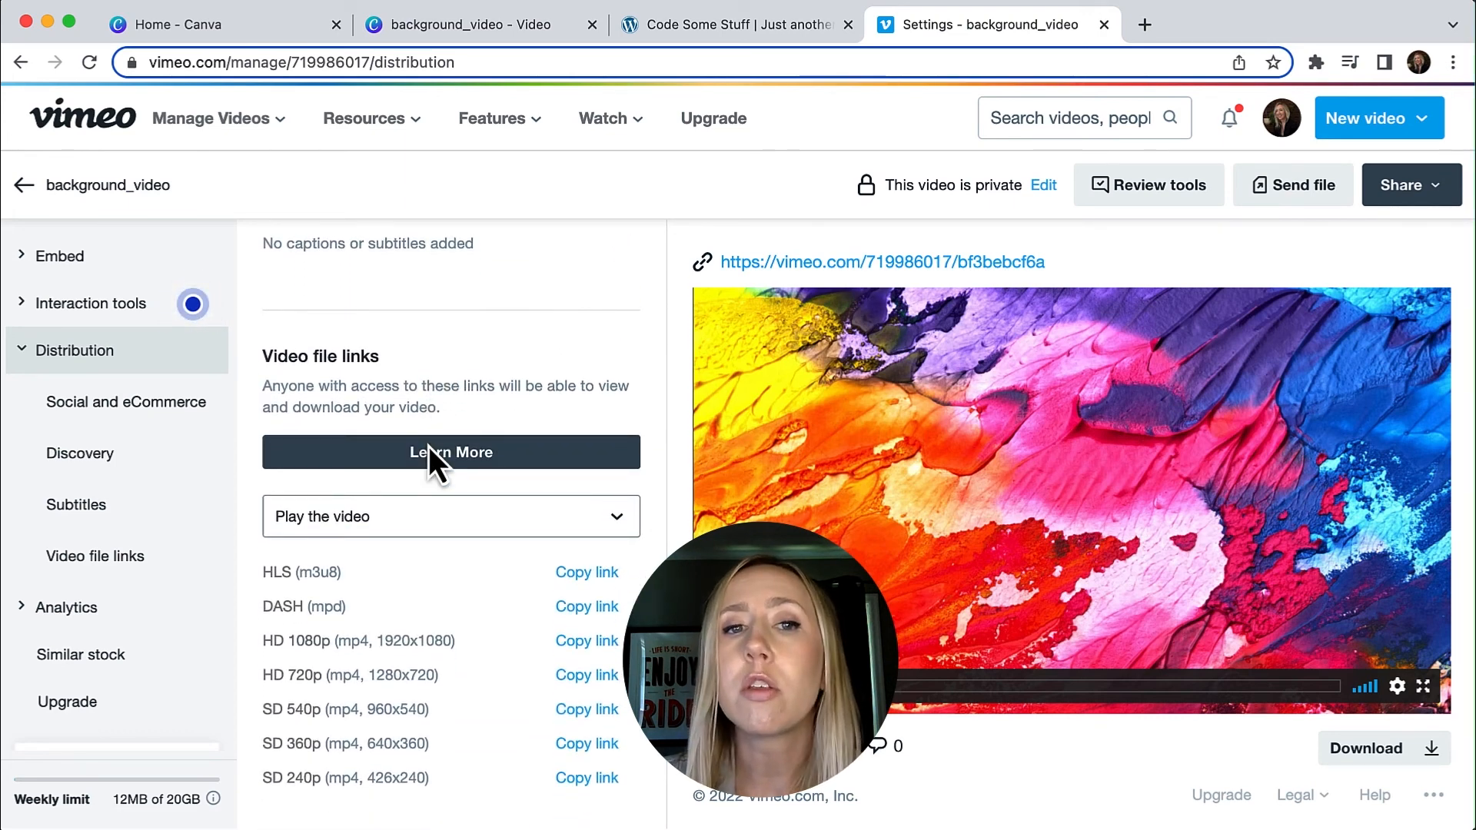
{"action": "scroll", "coordinate": [427, 452], "scroll_direction": "up", "scroll_amount": 1}
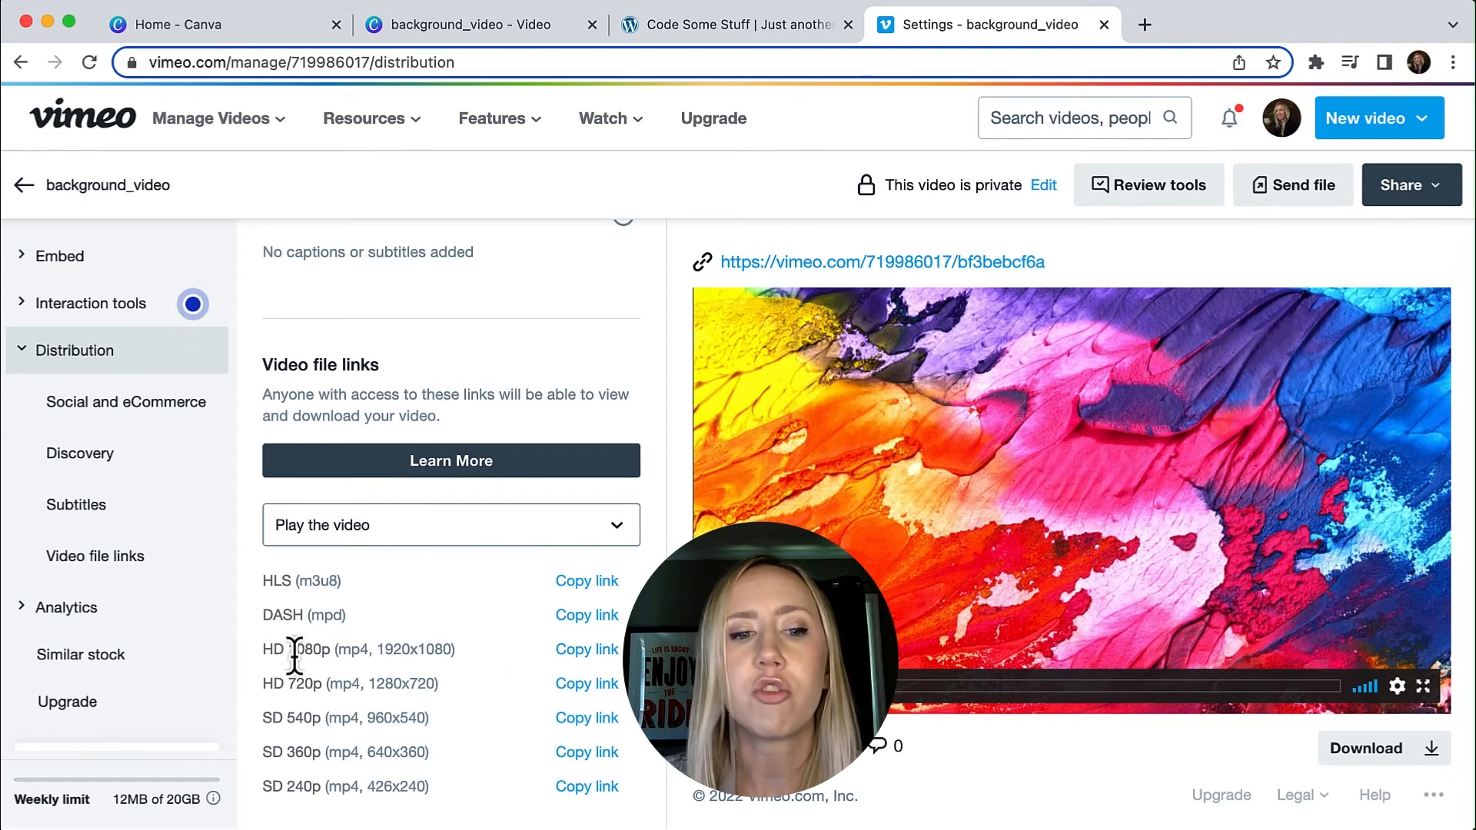
{"action": "left_click", "coordinate": [581, 655]}
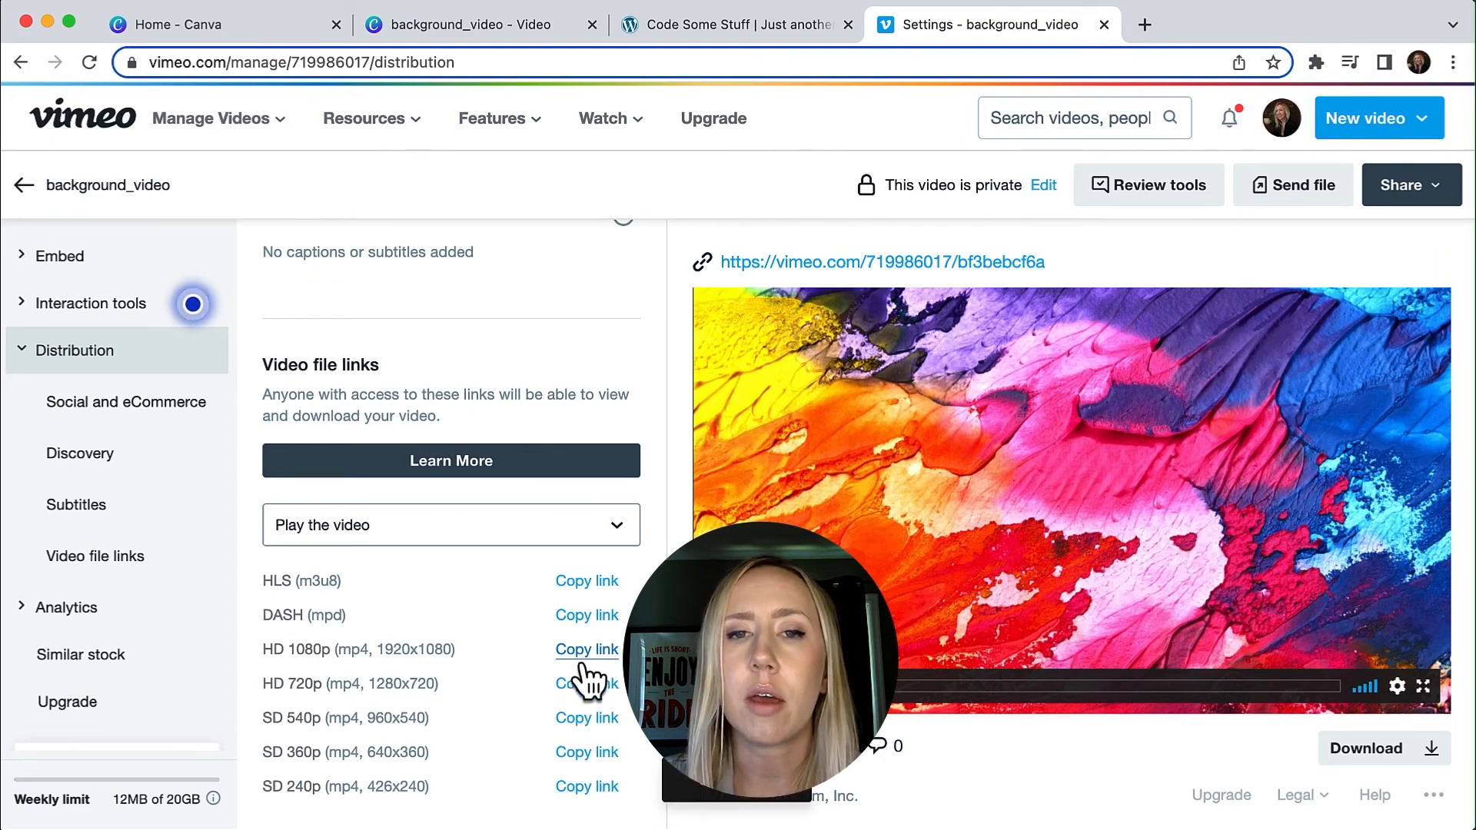
Enable the Divi Visual Builder on the Code Some Stuff site and open the hero section's background video settings
{"action": "left_click", "coordinate": [695, 26]}
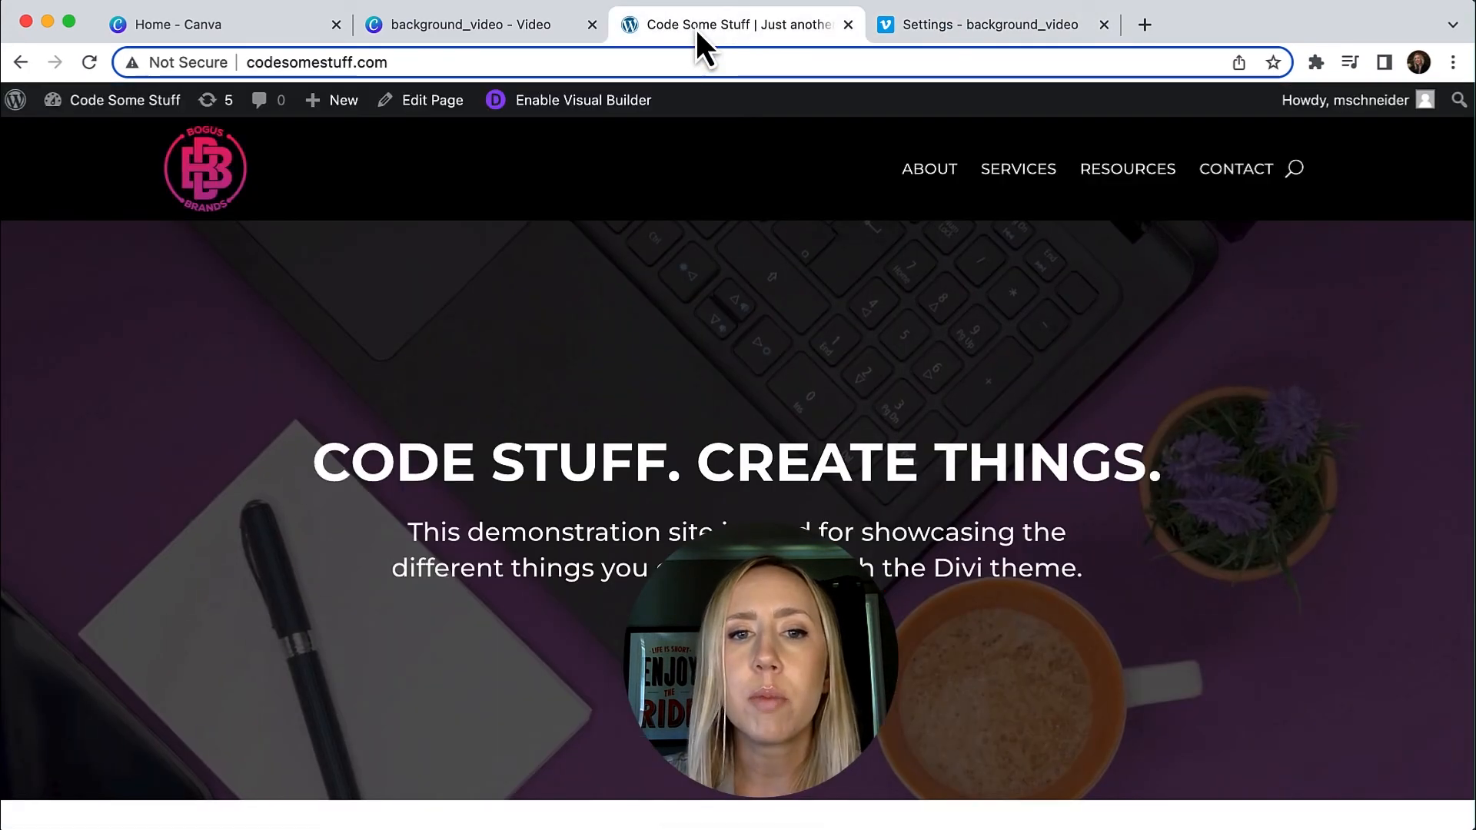
{"action": "left_click", "coordinate": [590, 109]}
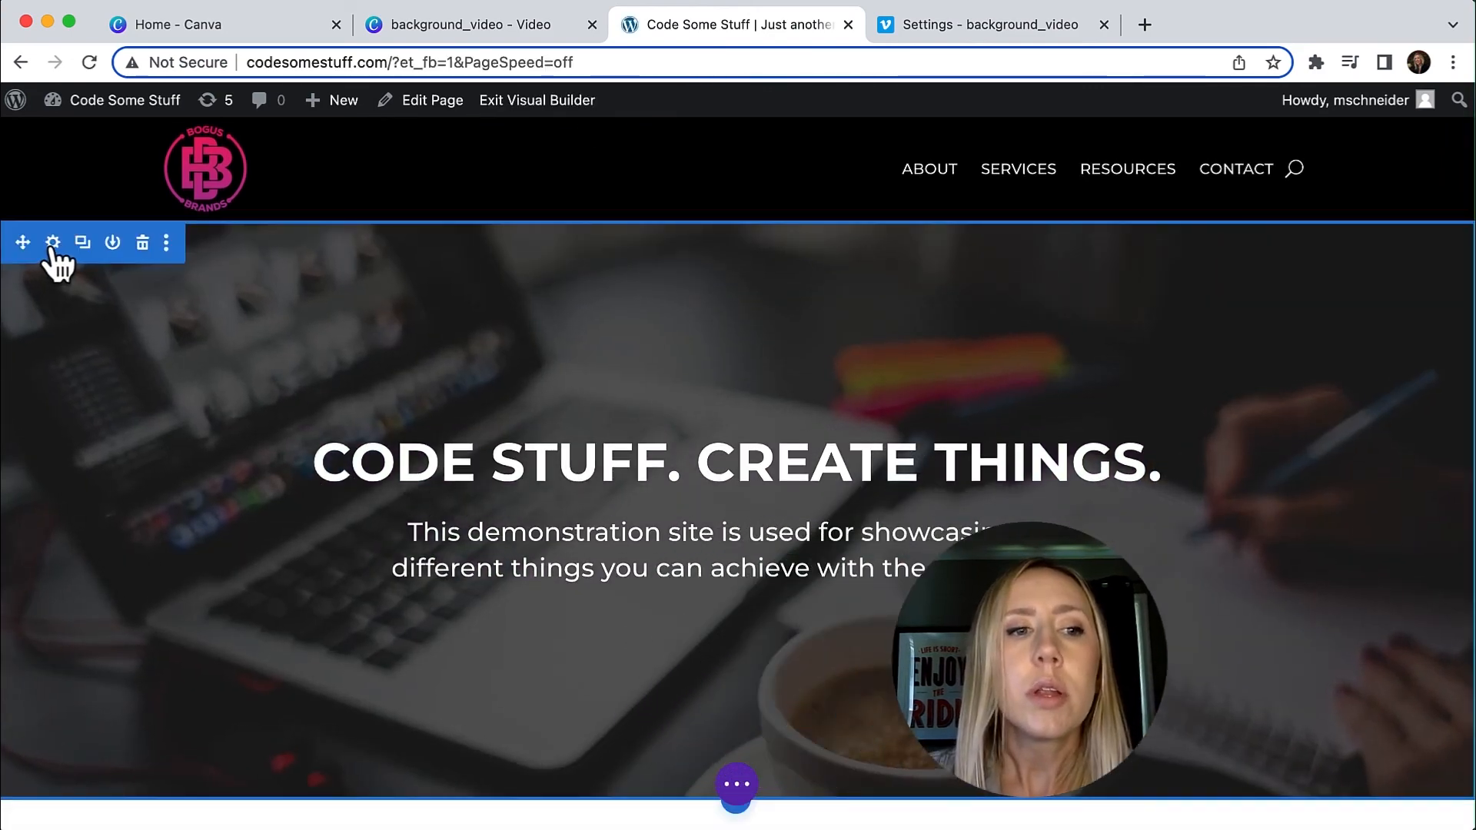
{"action": "left_click", "coordinate": [52, 243]}
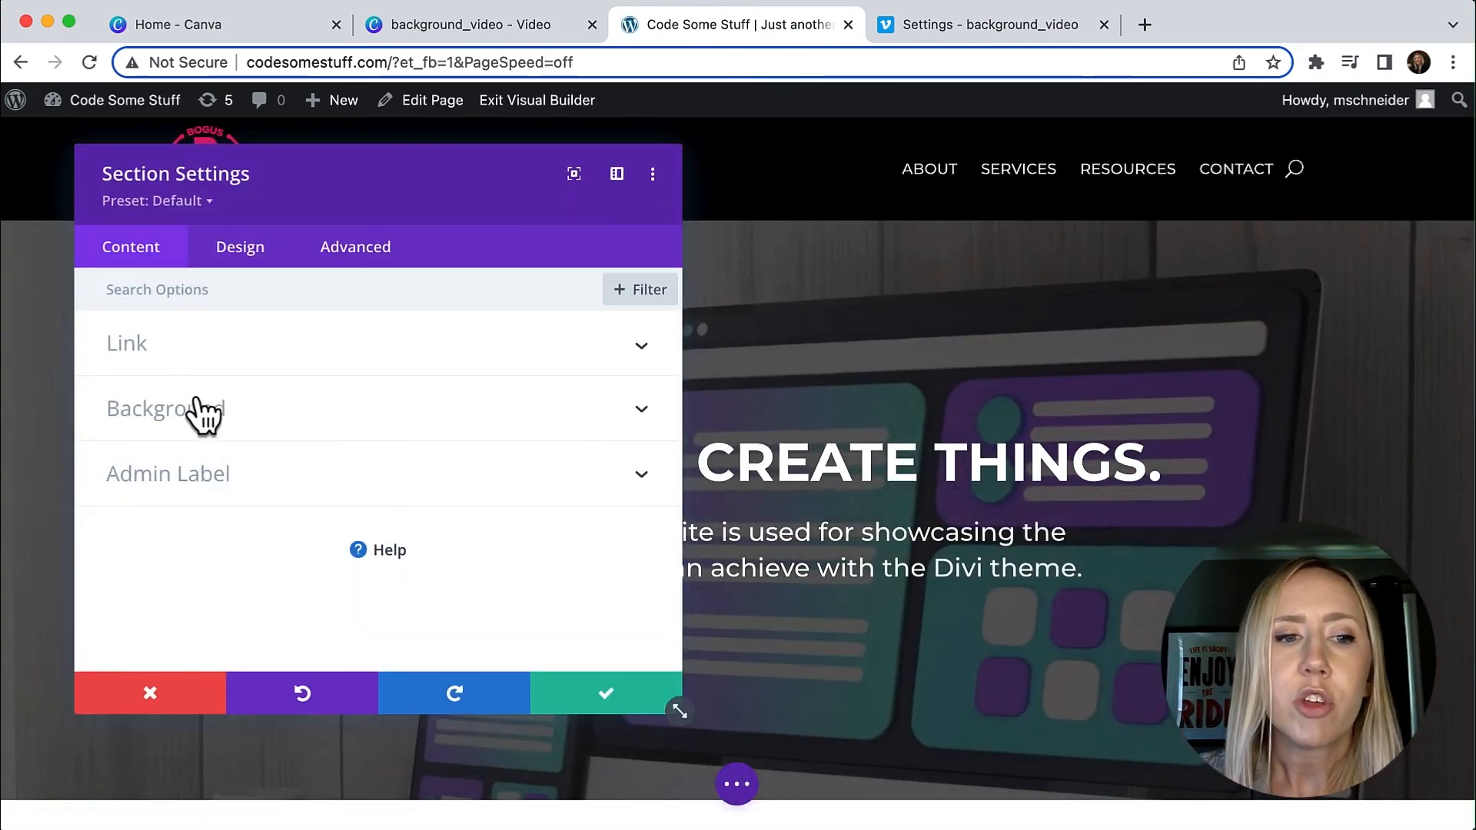
{"action": "left_click", "coordinate": [217, 411]}
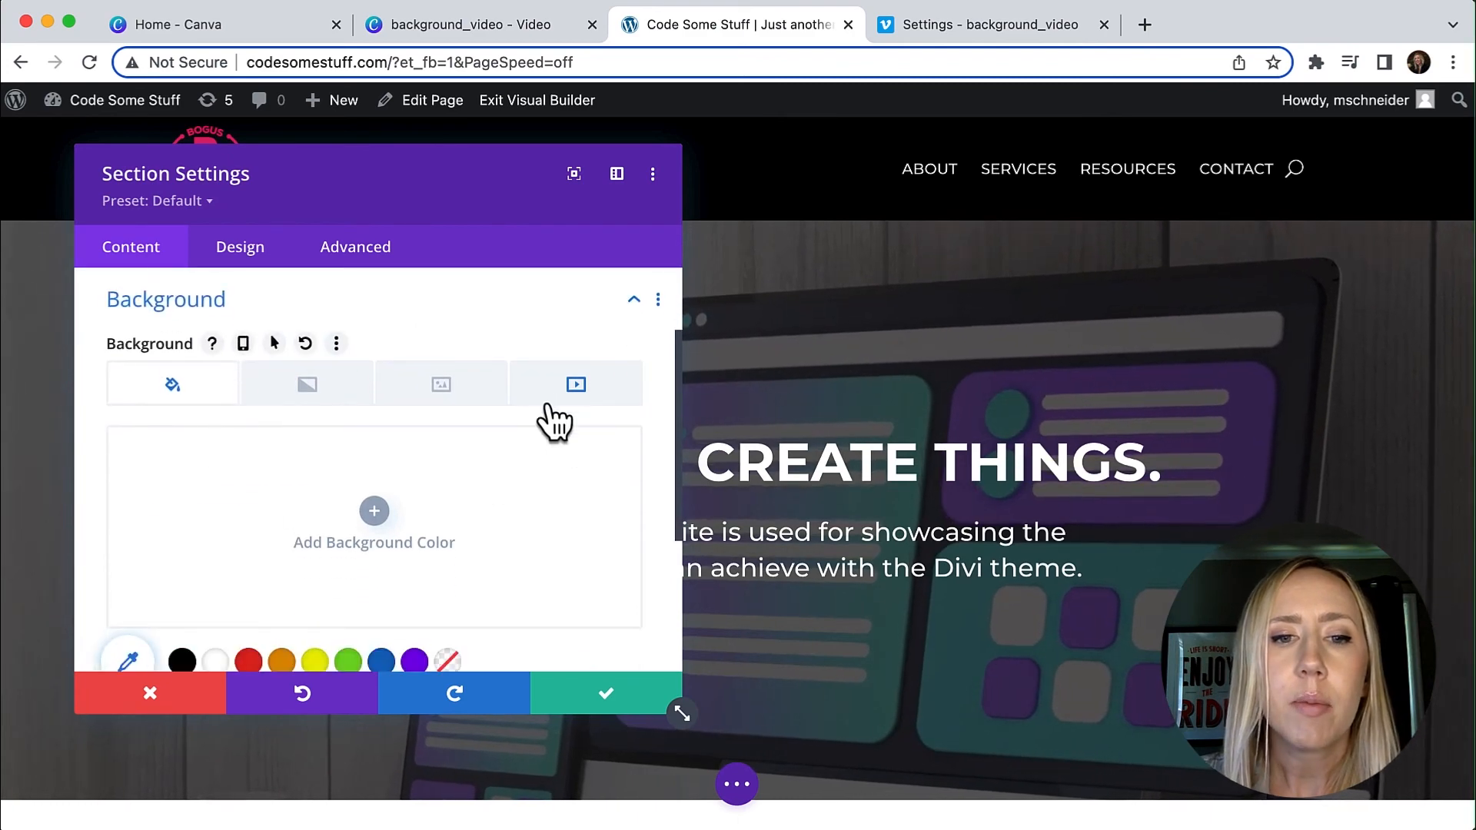
{"action": "left_click", "coordinate": [585, 400]}
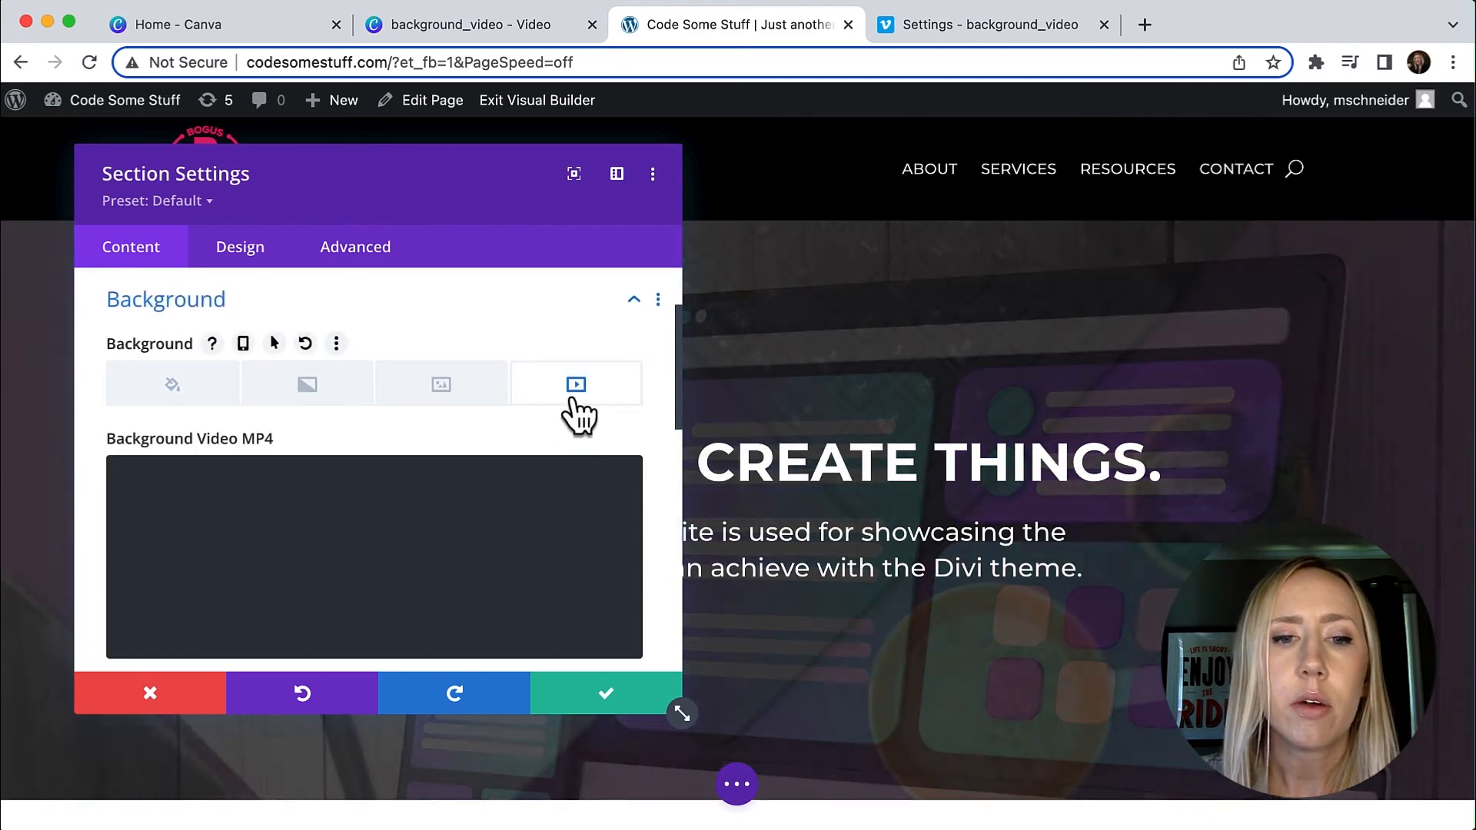
Replace the section's MP4 background video with the copied Vimeo file link, inserted from URL, and save the section settings
{"action": "mouse_move", "coordinate": [527, 543]}
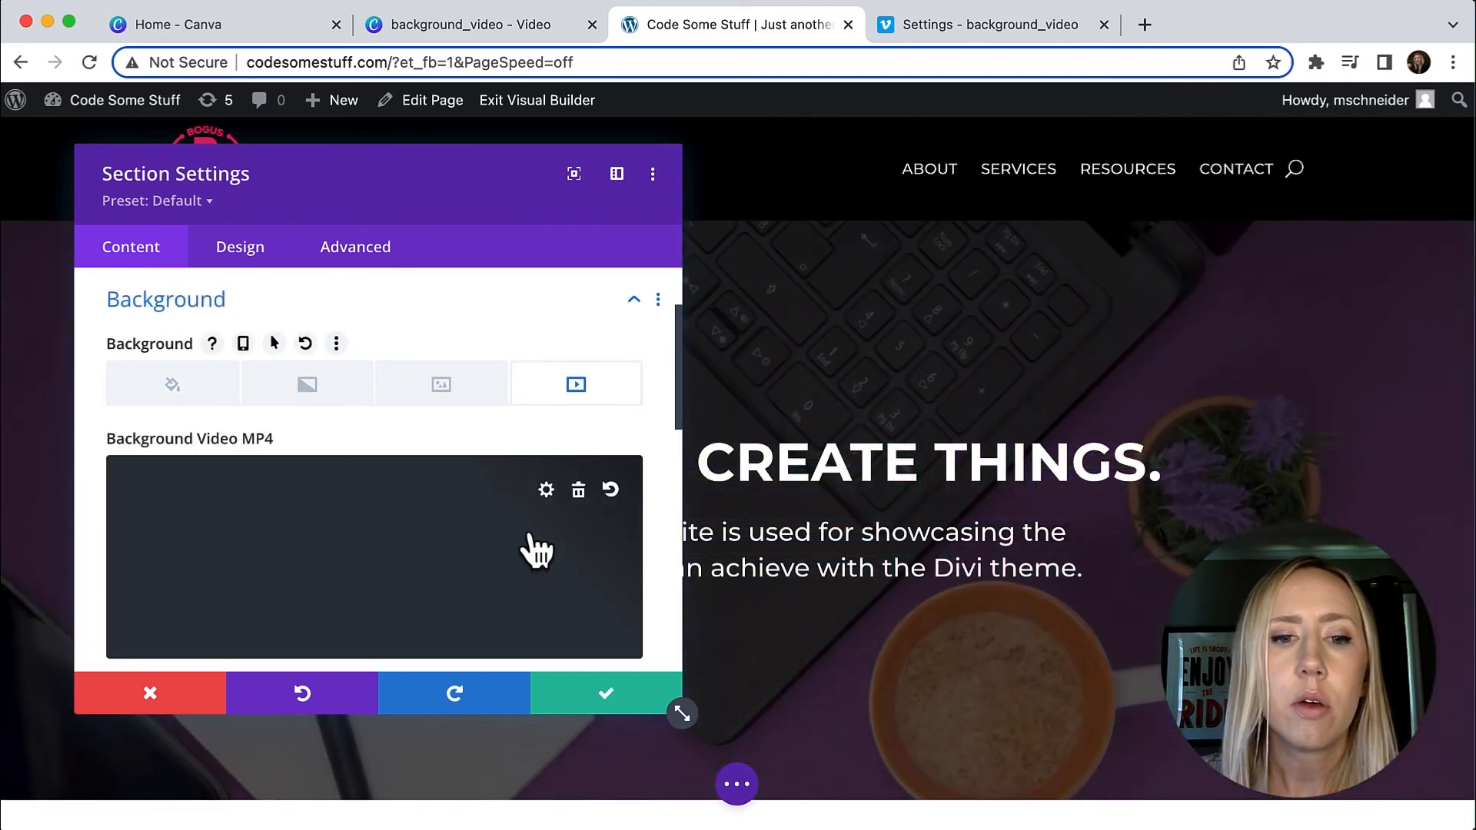
{"action": "left_click", "coordinate": [546, 491]}
{"action": "left_click", "coordinate": [103, 273]}
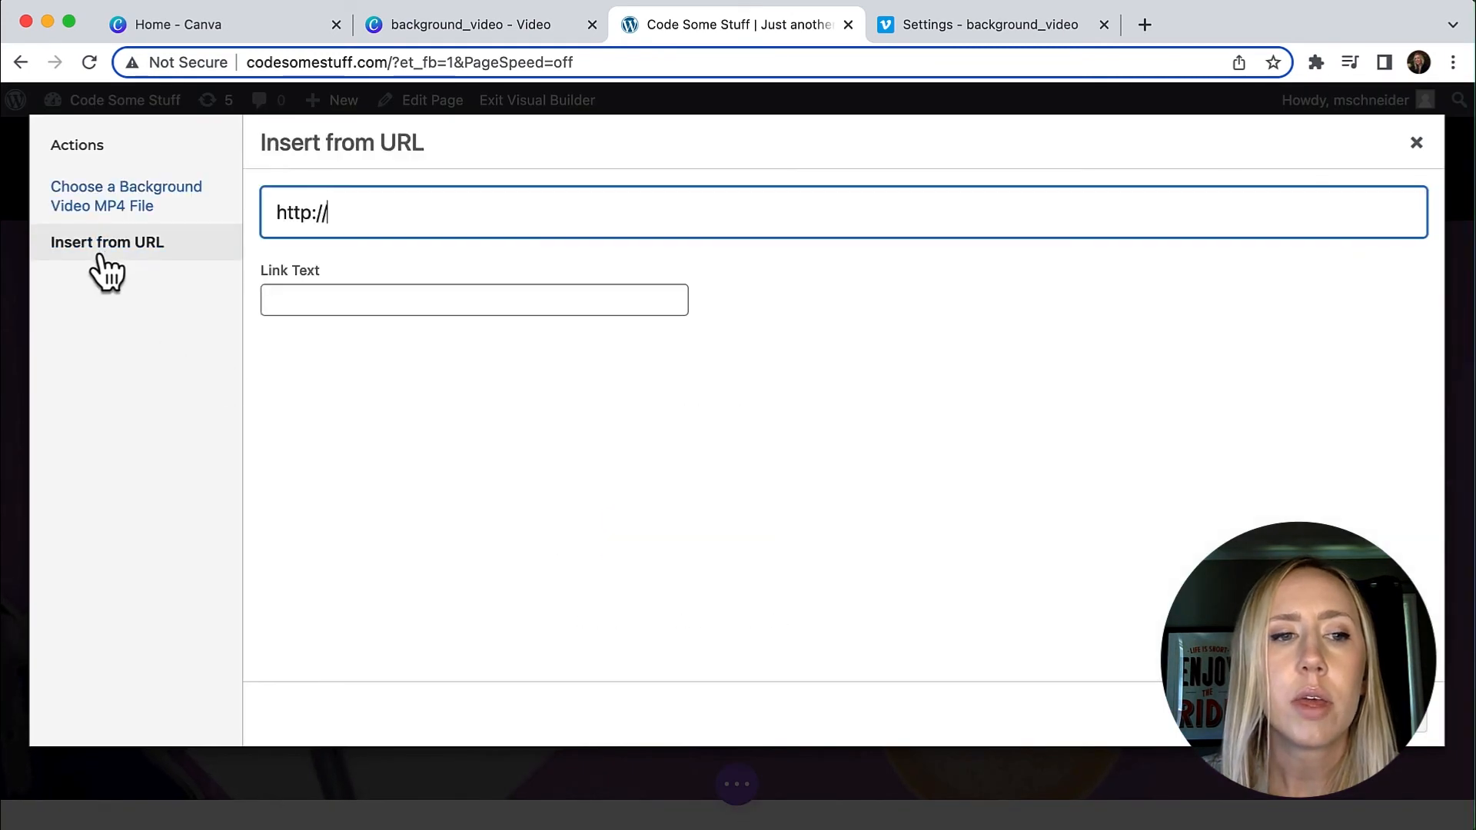
{"action": "left_click_drag", "start_coordinate": [395, 213], "coordinate": [165, 229]}
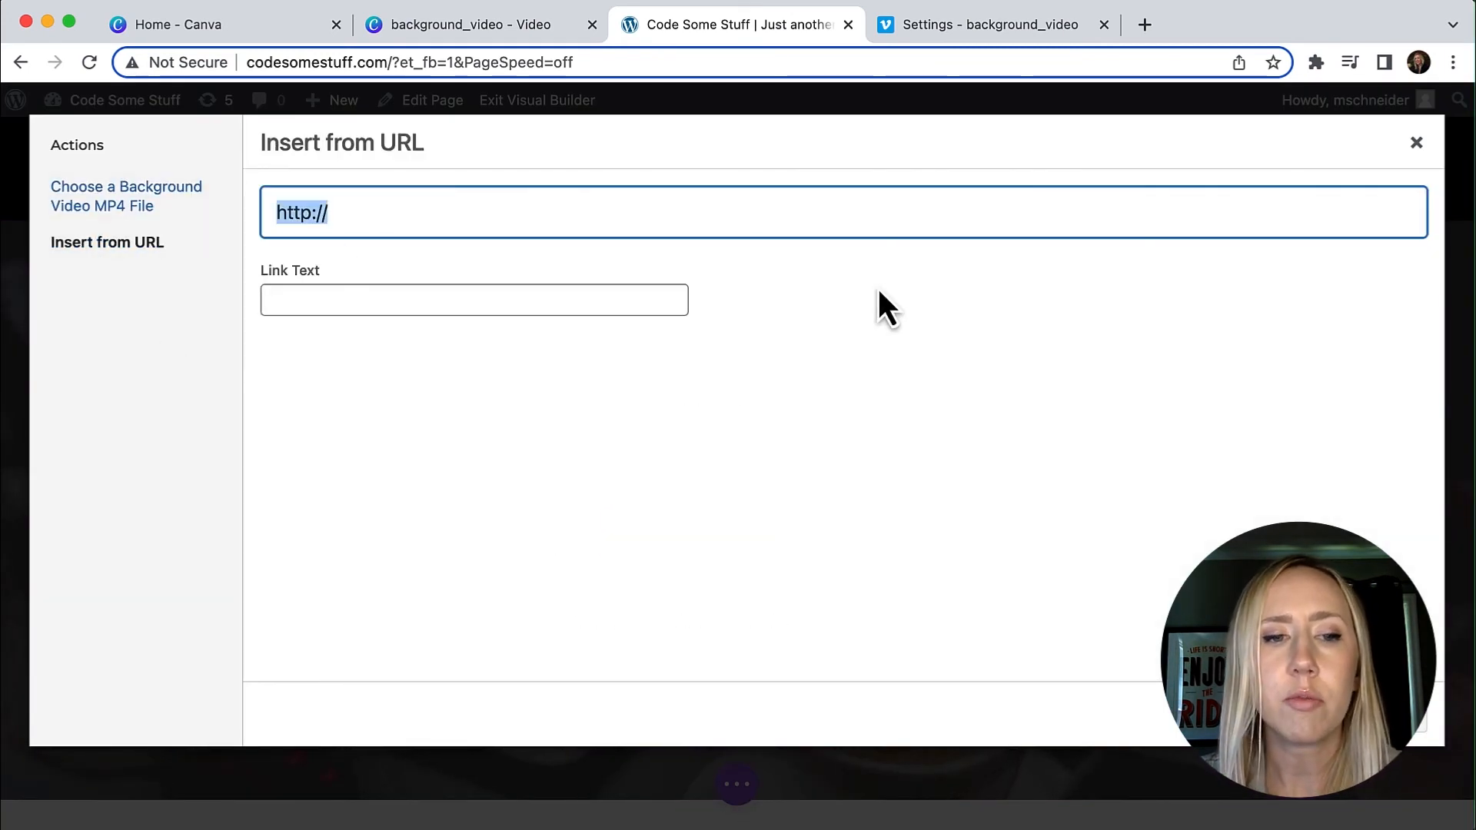
{"action": "key", "text": "super+v"}
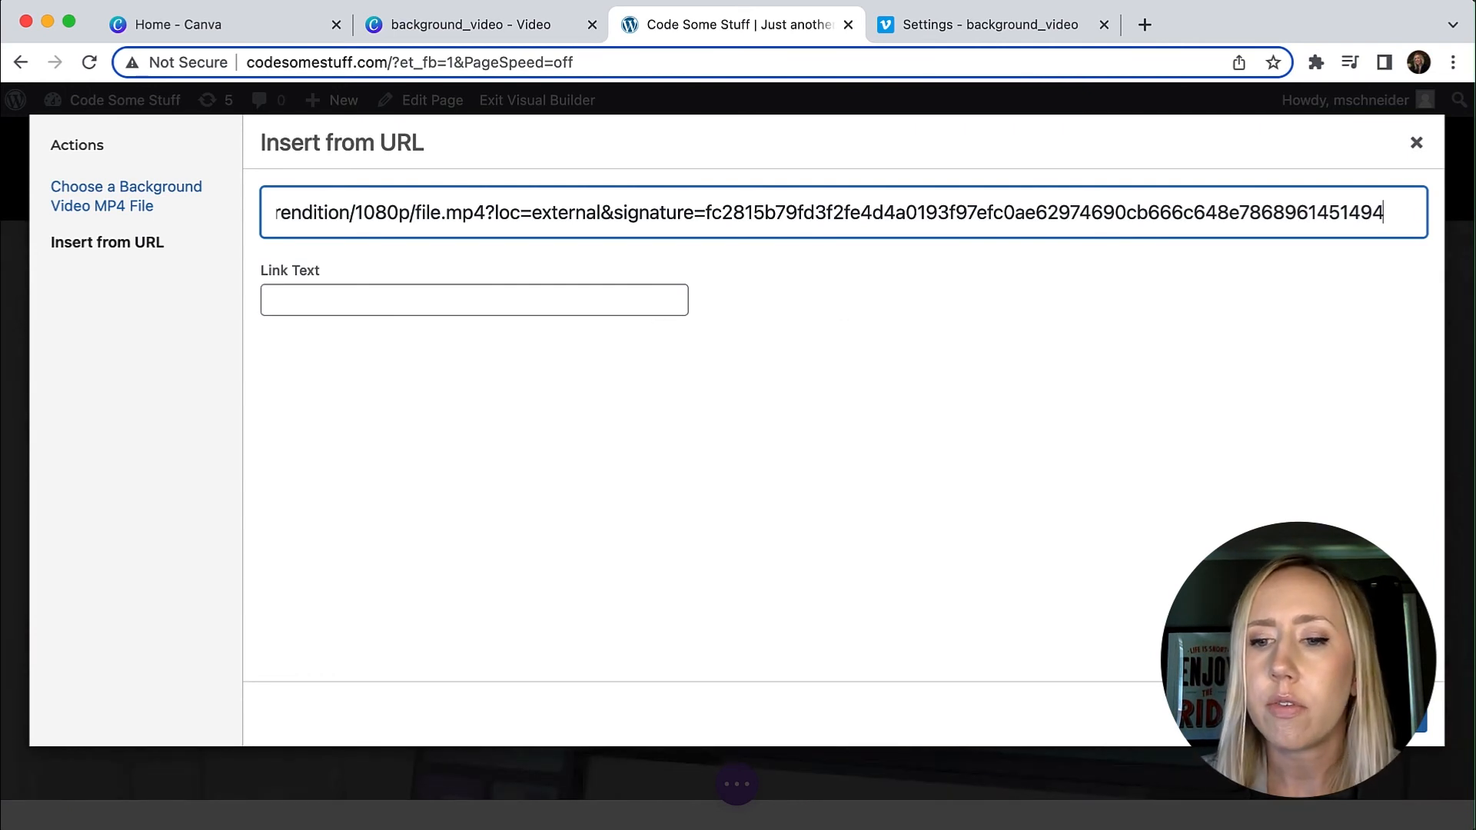
{"action": "key", "text": "Return"}
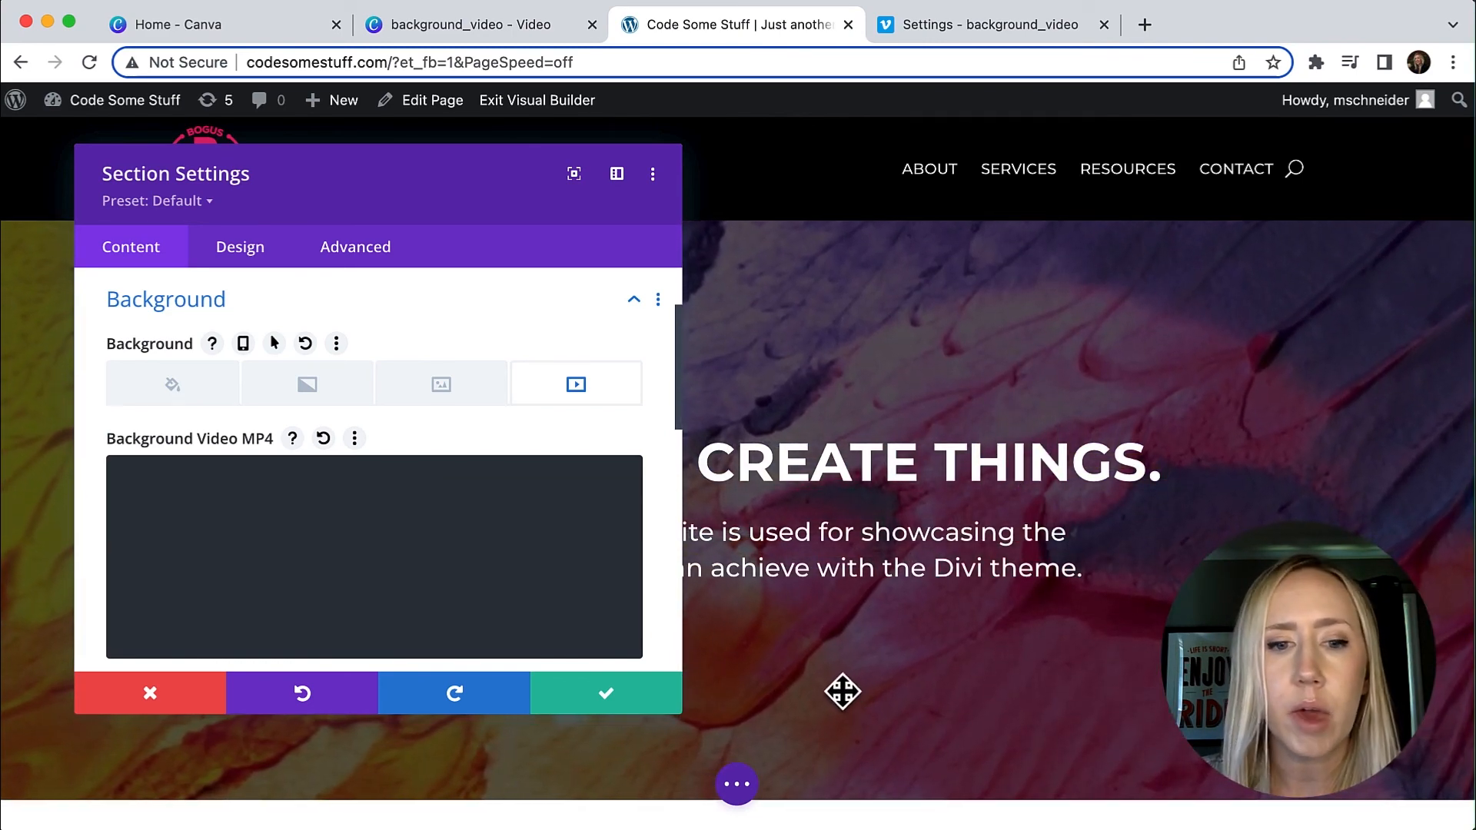
{"action": "left_click", "coordinate": [616, 703]}
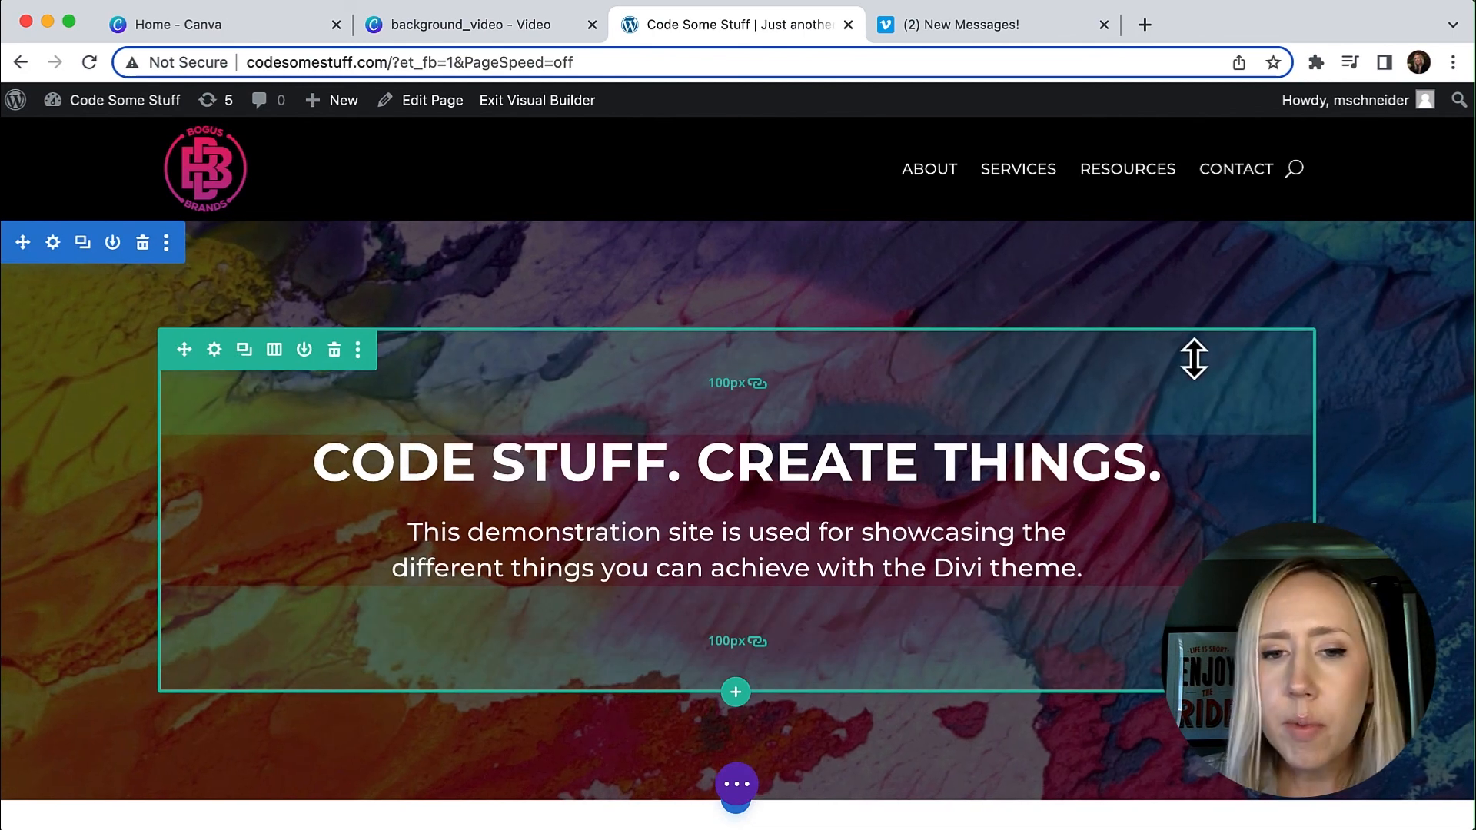
Review Vimeo's pricing plans and return to the Code Some Stuff page
{"action": "left_click", "coordinate": [999, 25]}
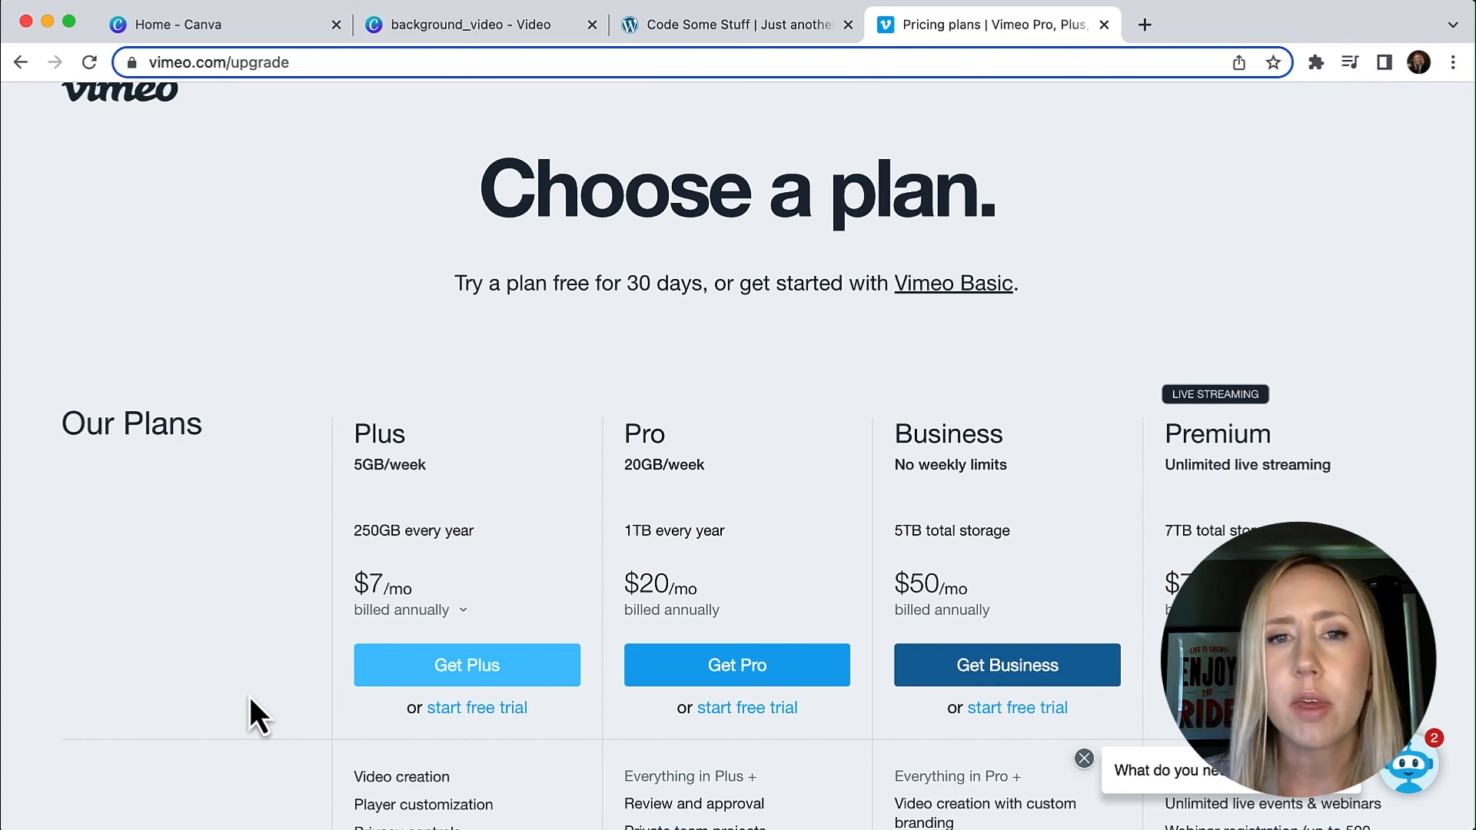
{"action": "left_click", "coordinate": [688, 27]}
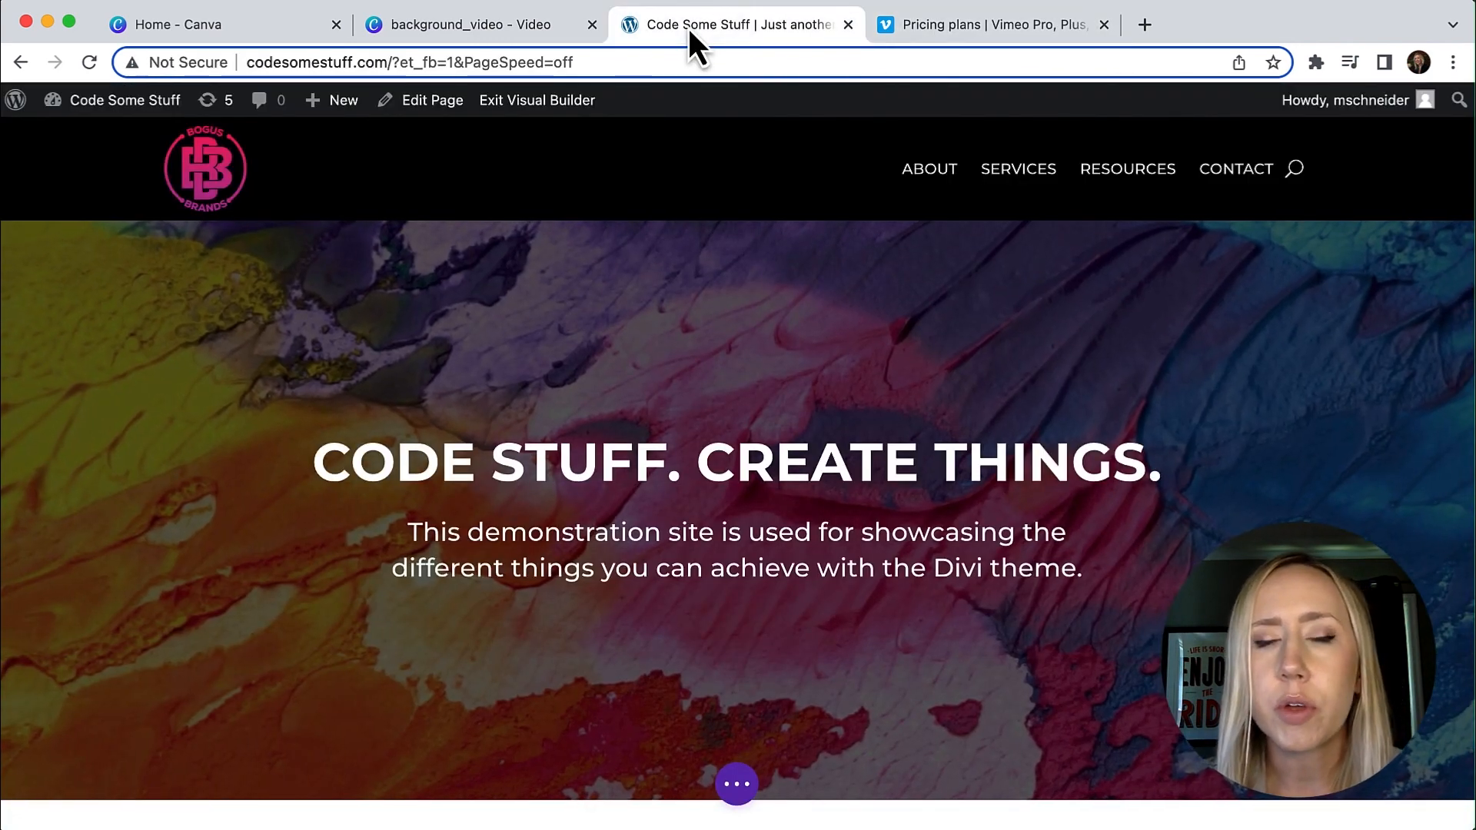